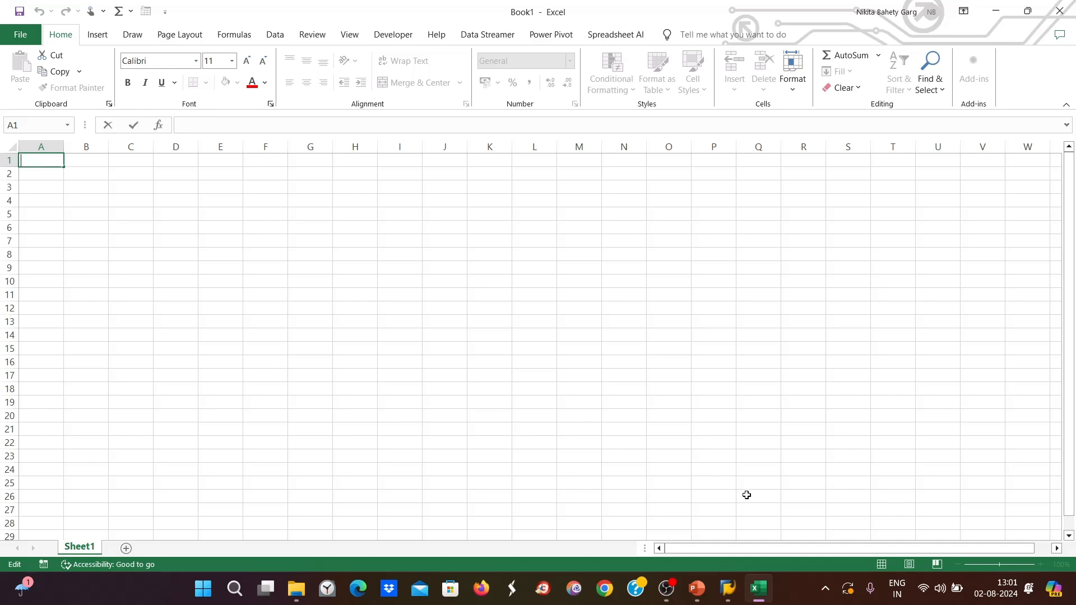
Switch to SAP Easy Access, try to open transaction FB50, and decline the detailed error description.
{"action": "mouse_move", "coordinate": [732, 595]}
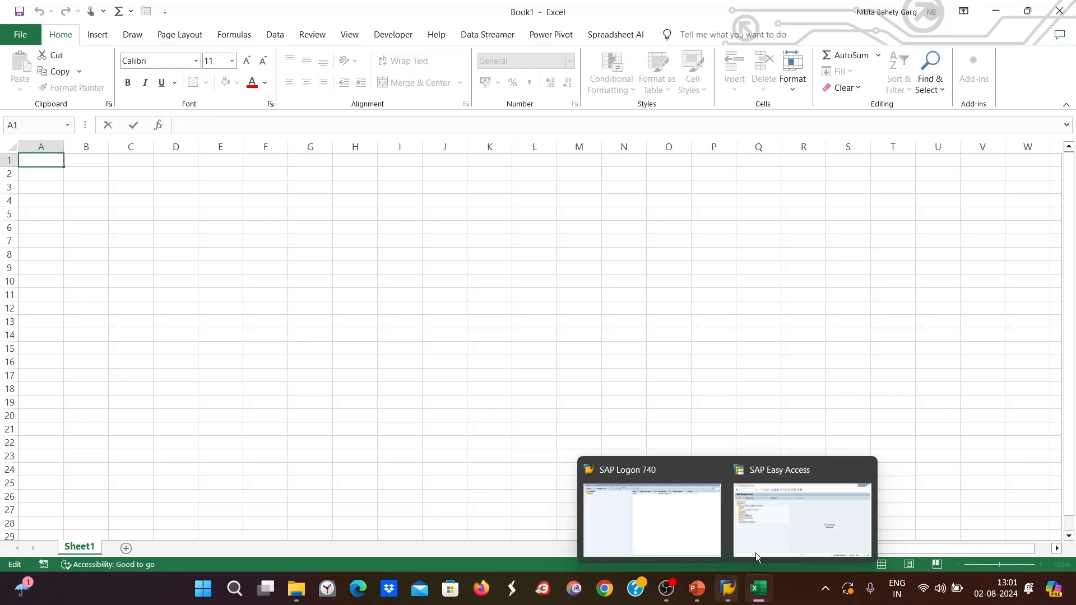
{"action": "left_click", "coordinate": [668, 506]}
{"action": "mouse_move", "coordinate": [727, 589]}
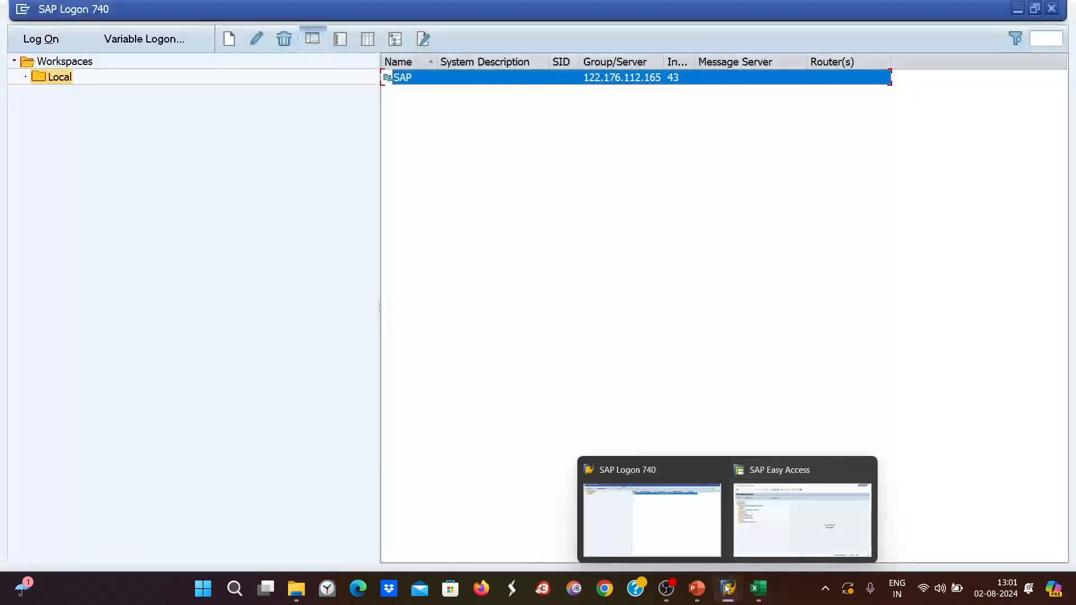
{"action": "left_click", "coordinate": [768, 534]}
{"action": "left_click", "coordinate": [47, 50]}
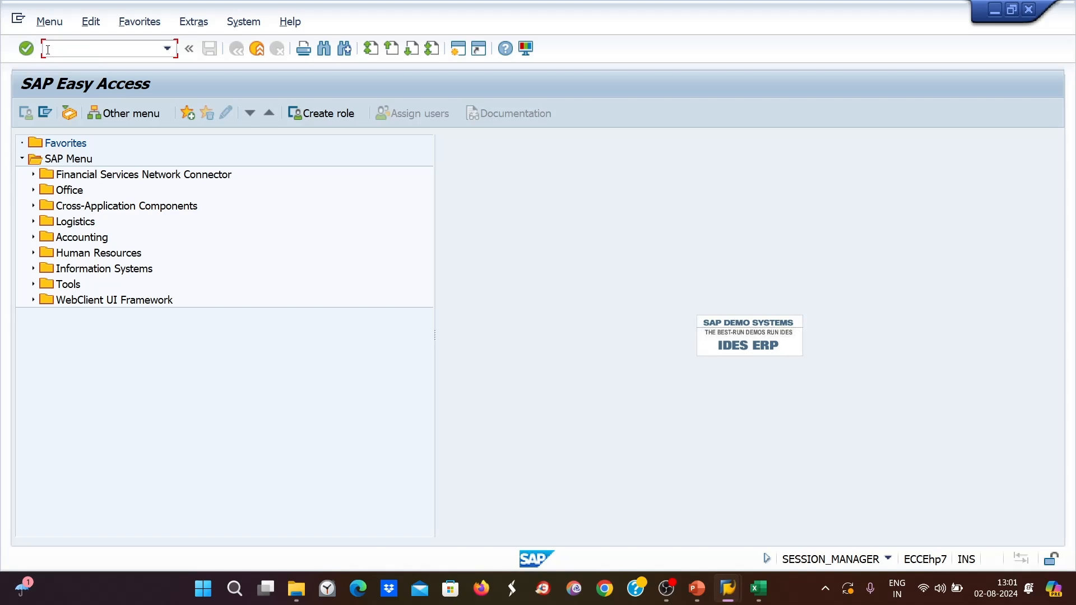
{"action": "type", "text": "FB50"}
{"action": "key", "text": "Return"}
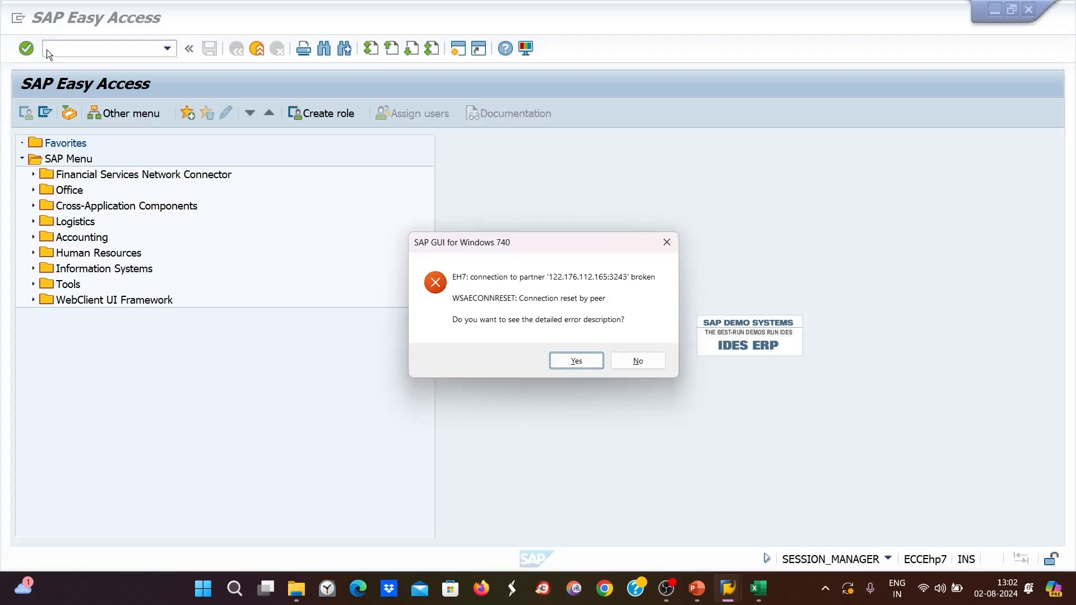
{"action": "left_click", "coordinate": [637, 361]}
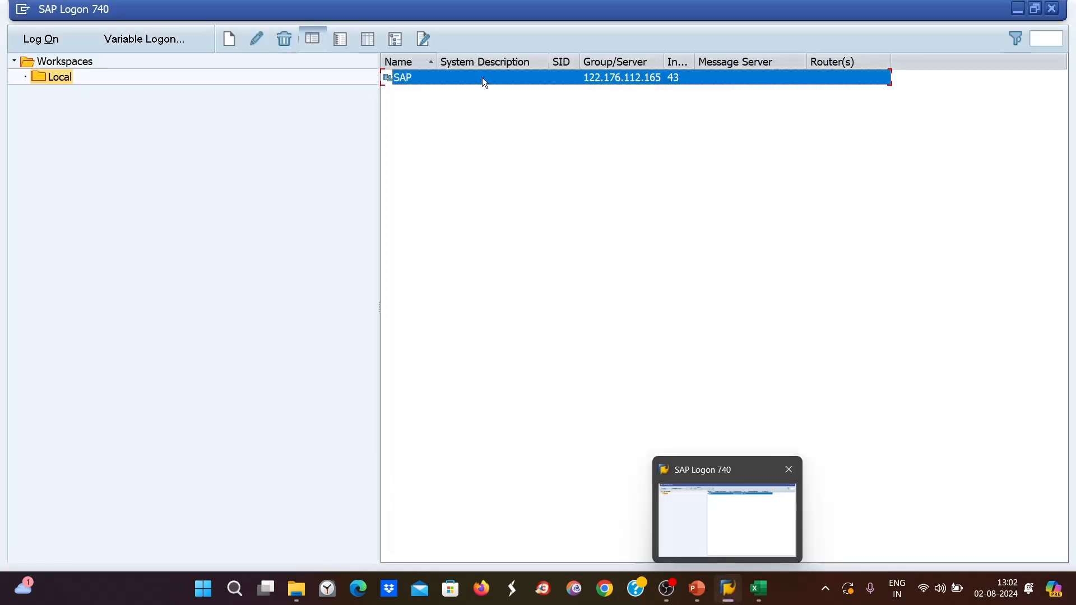
Log on to the SAP system with the user ID and password, continuing with this logon and ending any other logons.
{"action": "double_click", "coordinate": [429, 82]}
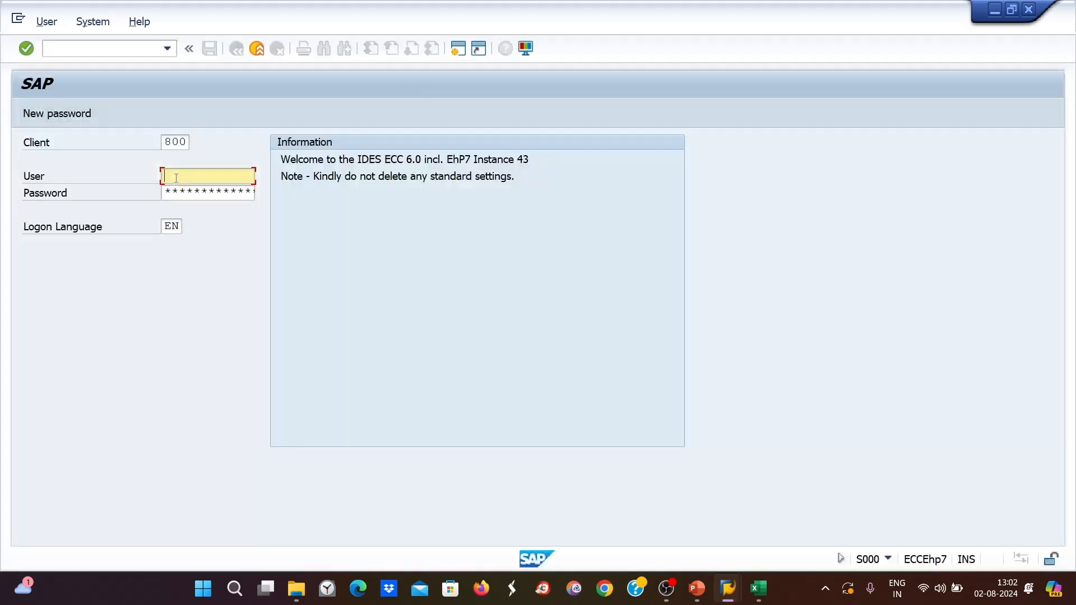
{"action": "type", "text": "N"}
{"action": "left_click", "coordinate": [189, 191]}
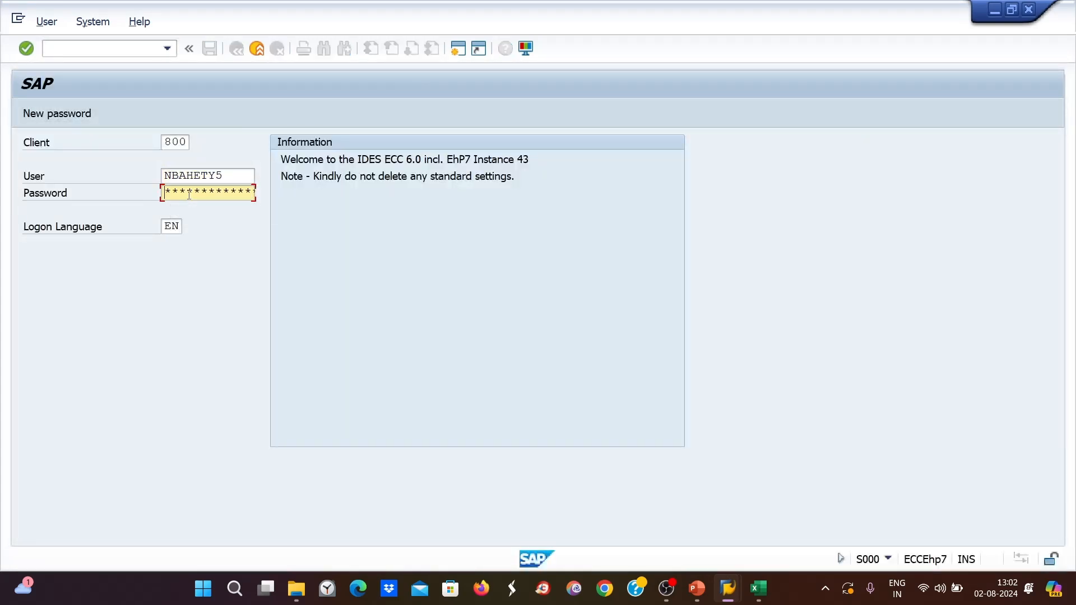
{"action": "type", "text": "****"}
{"action": "key", "text": "Return"}
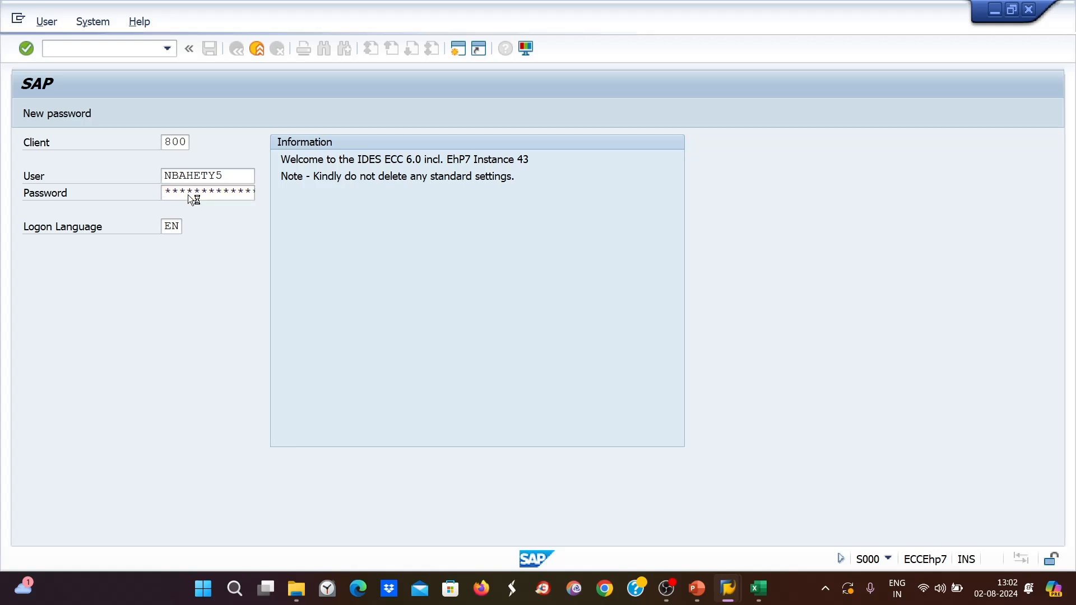
{"action": "left_click", "coordinate": [90, 457]}
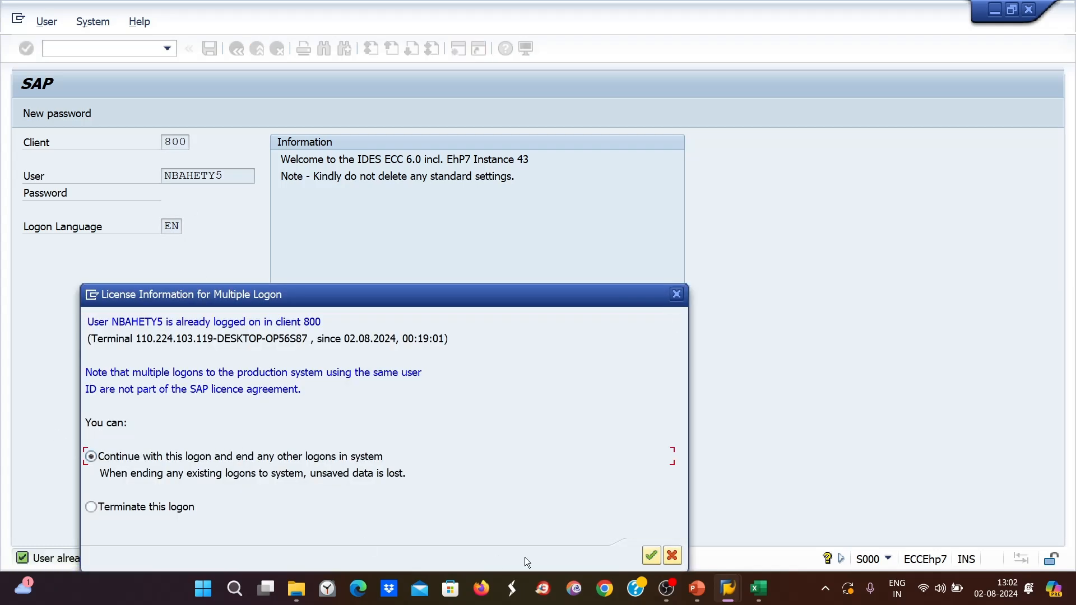
{"action": "left_click", "coordinate": [651, 557]}
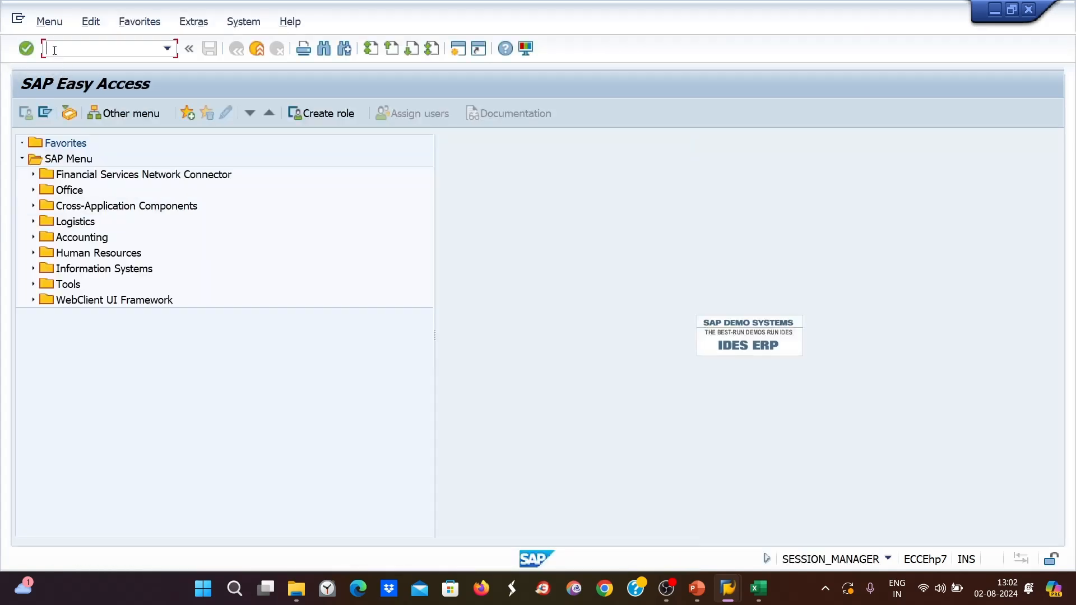
Open transaction FB50 for company code ZE89.
{"action": "type", "text": "fb50"}
{"action": "key", "text": "Return"}
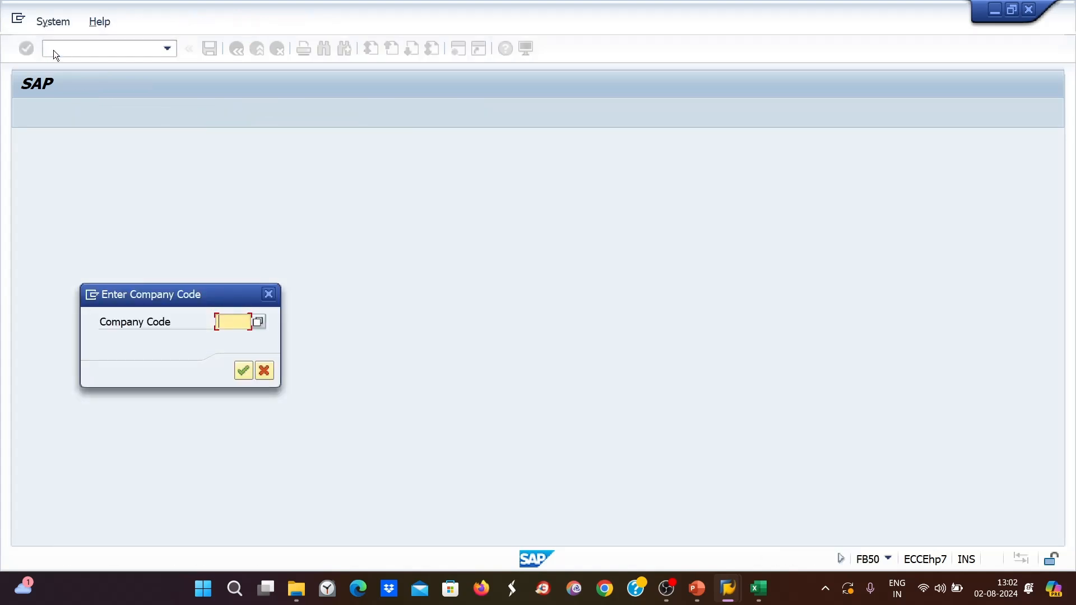
{"action": "type", "text": "ze89"}
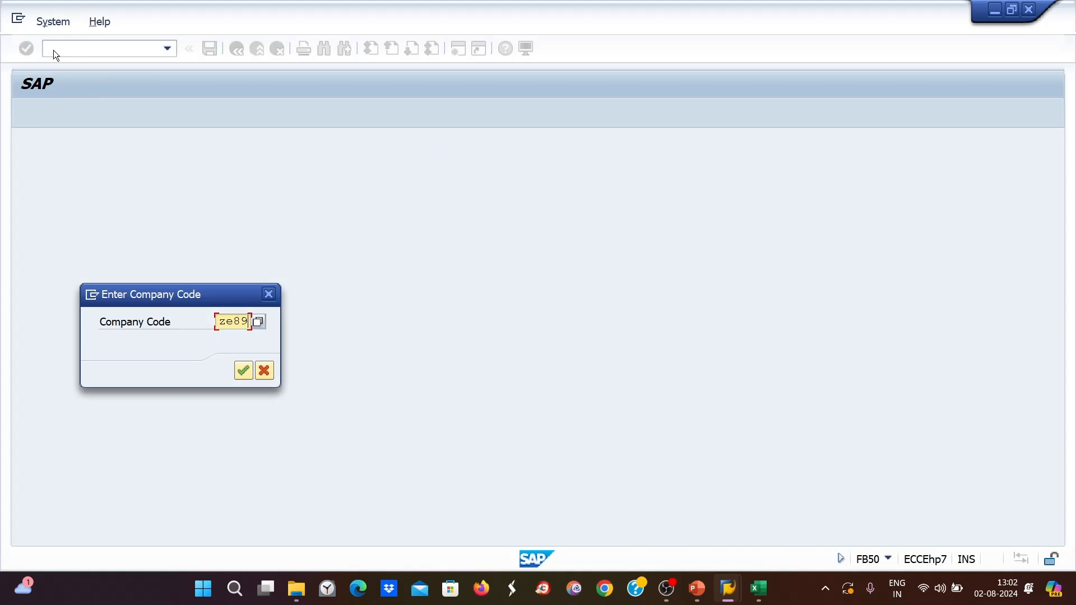
{"action": "key", "text": "Return"}
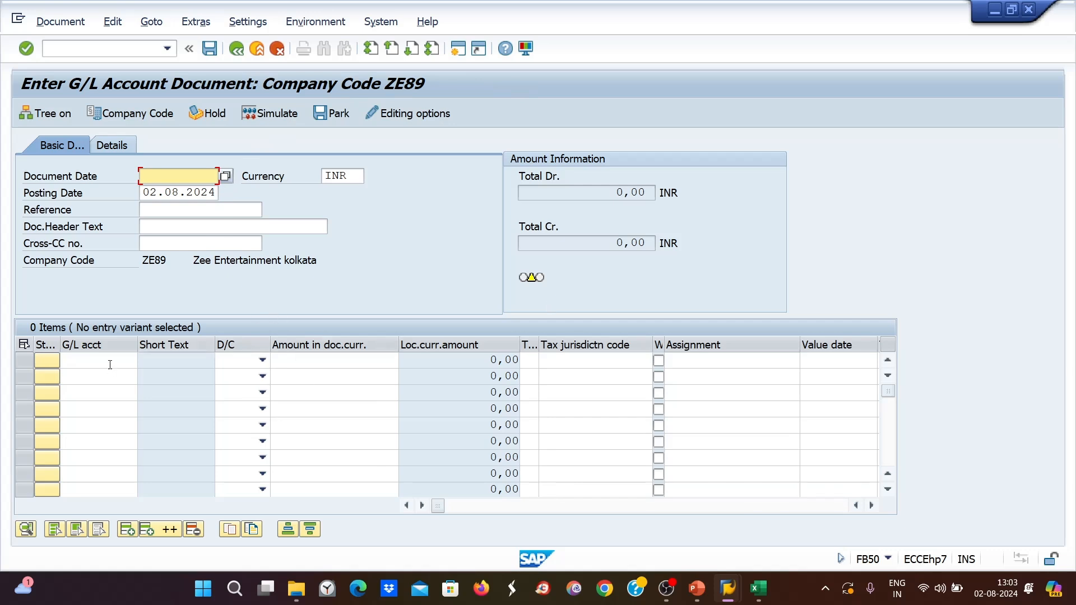
Review the header fields and the line item columns, from G/L account to assignment, of the G/L document entry form.
{"action": "left_click", "coordinate": [152, 212]}
{"action": "key", "text": "Tab"}
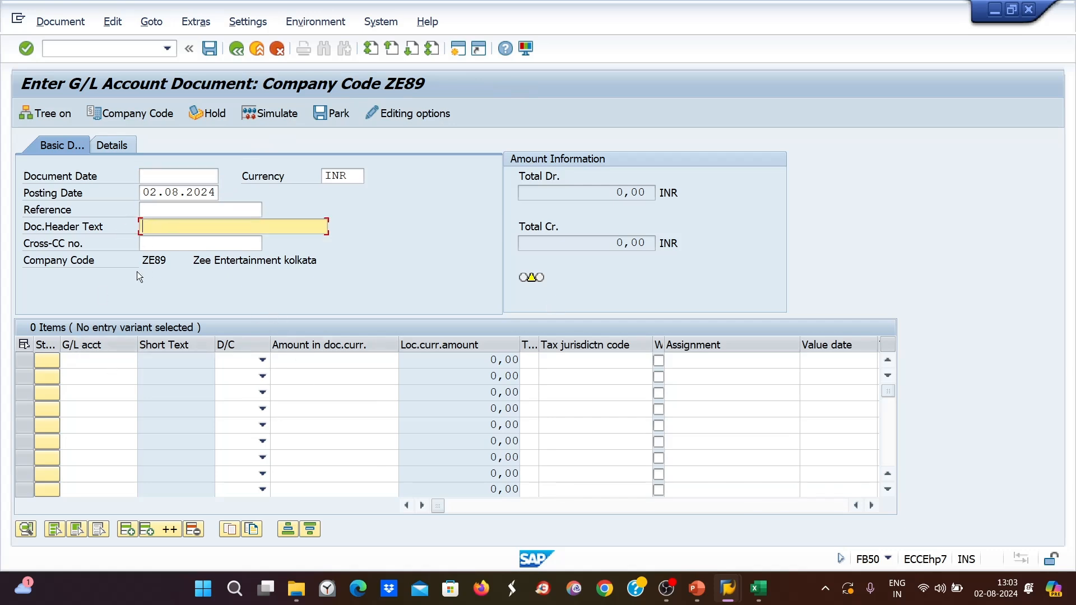
{"action": "key", "text": "Tab"}
{"action": "key", "text": "Tab"}
{"action": "key", "text": "Tab"}
{"action": "key", "text": "Tab"}
{"action": "key", "text": "Tab"}
{"action": "key", "text": "Tab"}
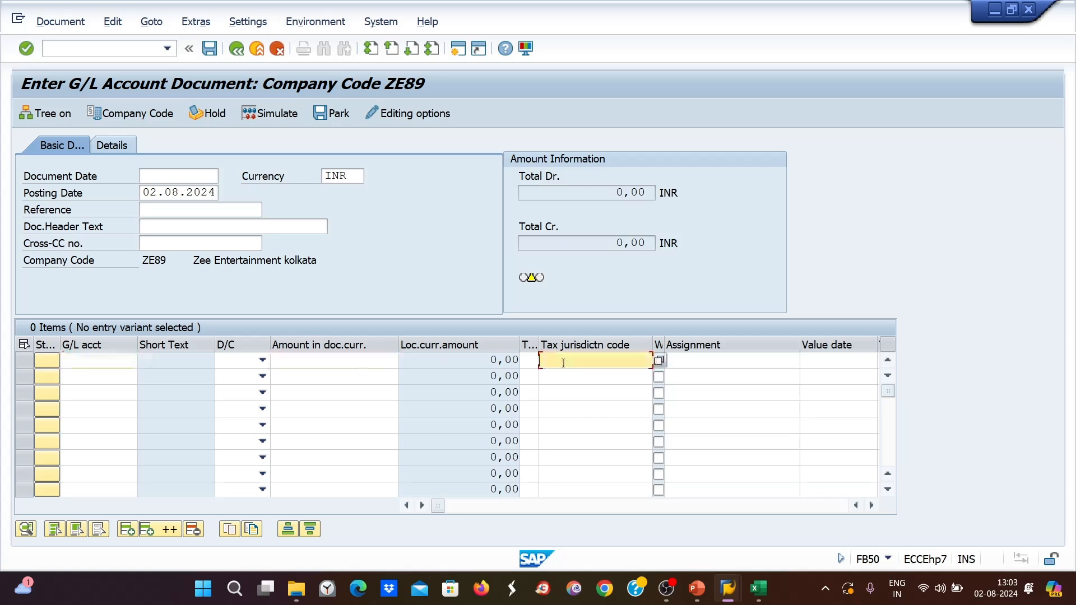
{"action": "left_click", "coordinate": [789, 367]}
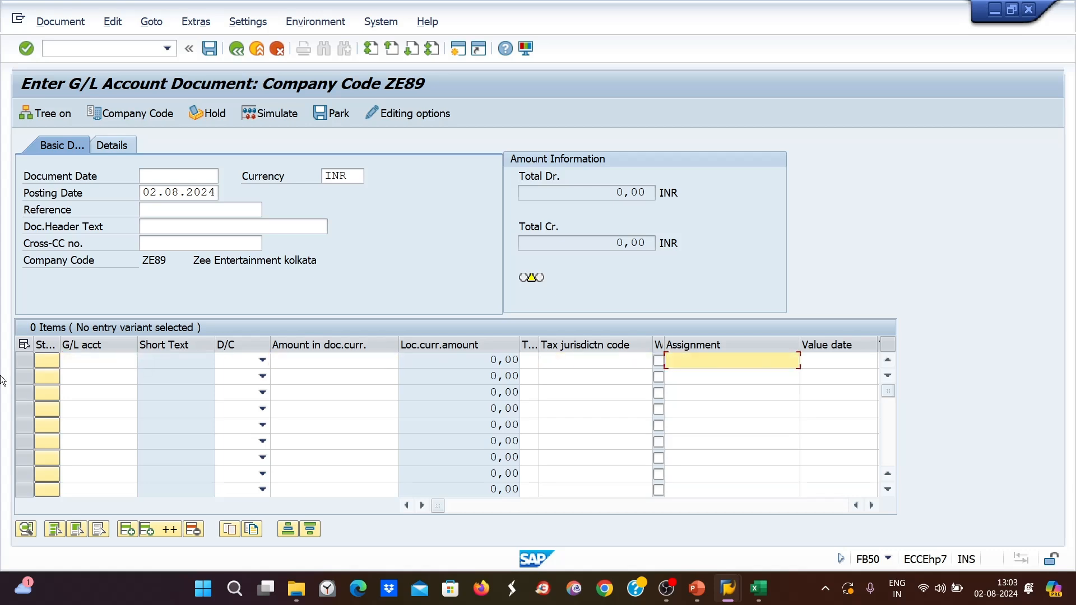
{"action": "left_click", "coordinate": [88, 361]}
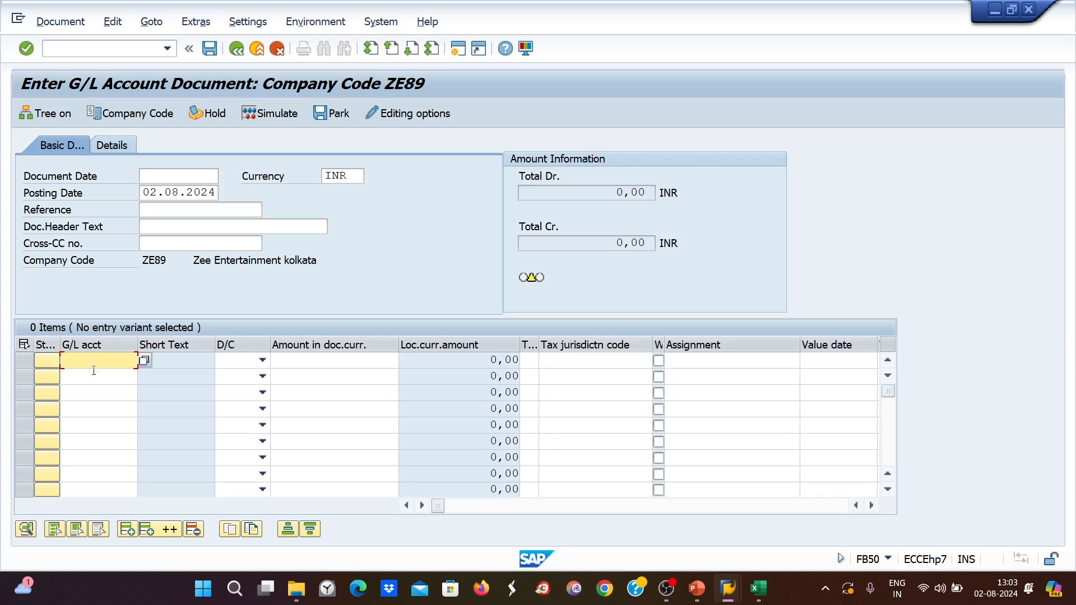
Switch to the Excel workbook and enter the heading "Nature of transactions" in cell A1.
{"action": "left_click", "coordinate": [759, 598]}
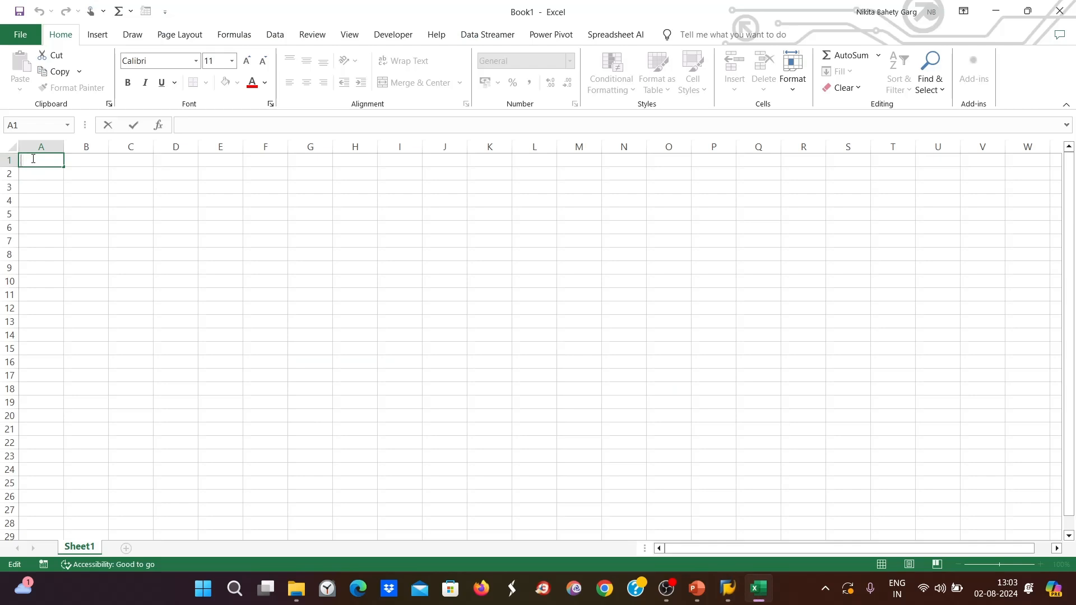
{"action": "type", "text": "Nature of transact"}
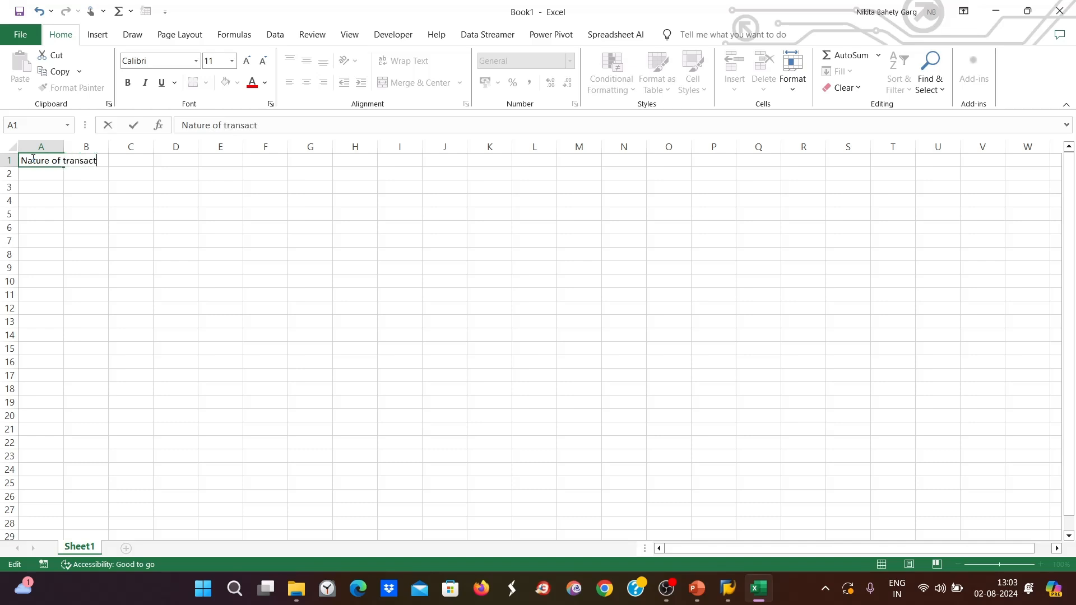
{"action": "type", "text": "ions"}
{"action": "key", "text": "ctrl+Return"}
List the transactions Rent, electricity bill and insurance in cells A2 to A4.
{"action": "left_click", "coordinate": [45, 173]}
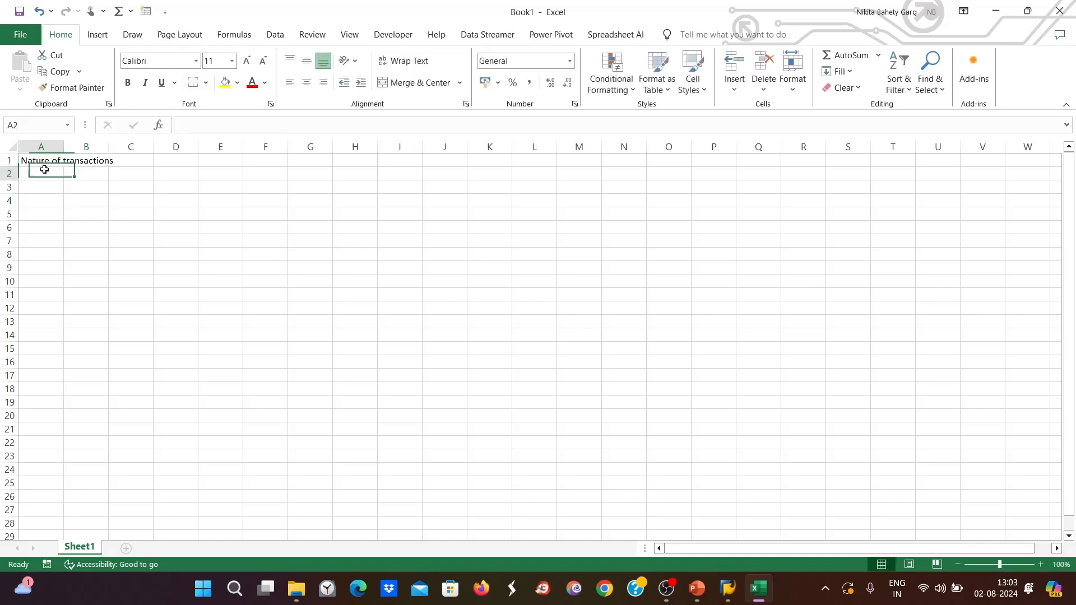
{"action": "type", "text": "Rent"}
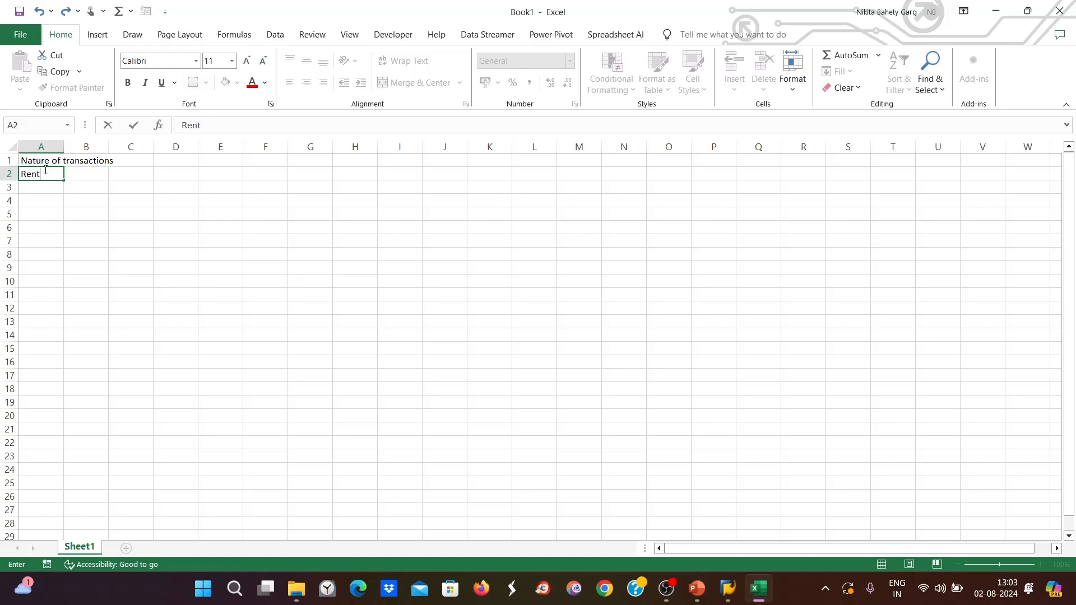
{"action": "key", "text": "Return"}
{"action": "type", "text": "e"}
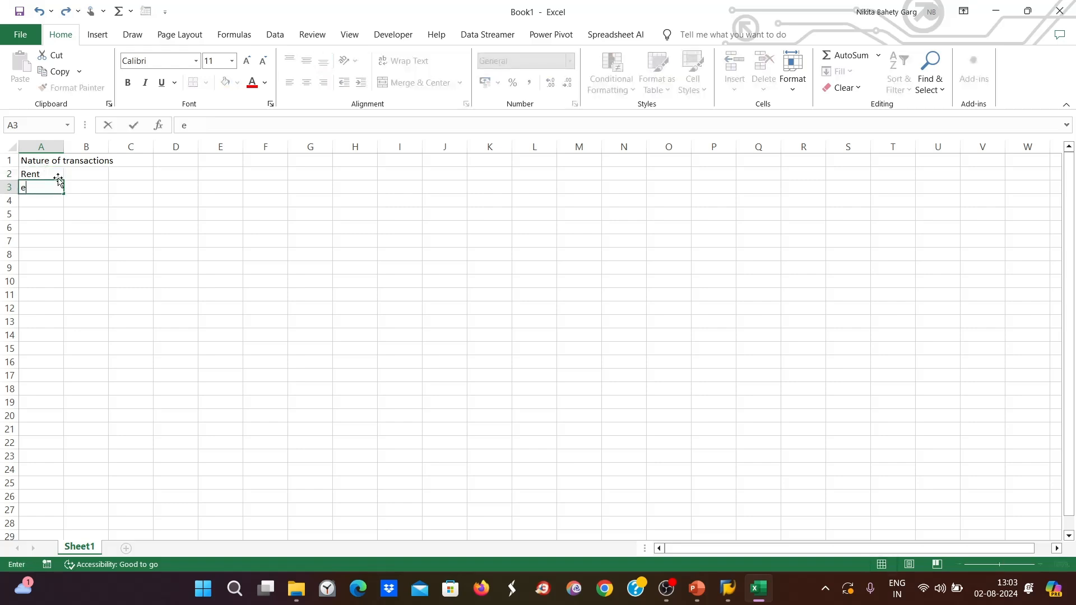
{"action": "type", "text": "lectricity bill"}
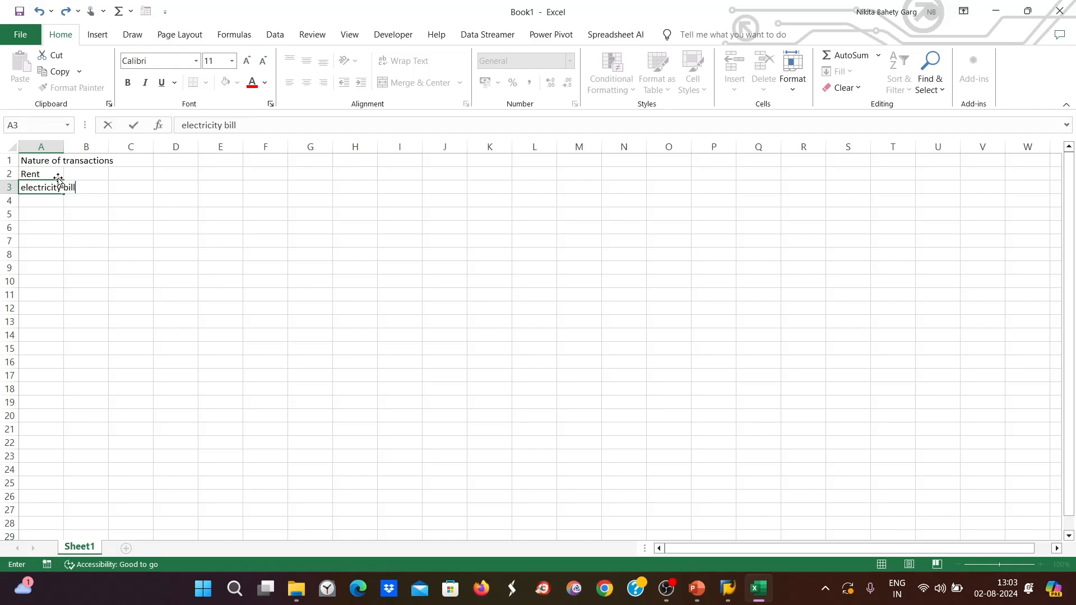
{"action": "key", "text": "Return"}
{"action": "type", "text": "insura"}
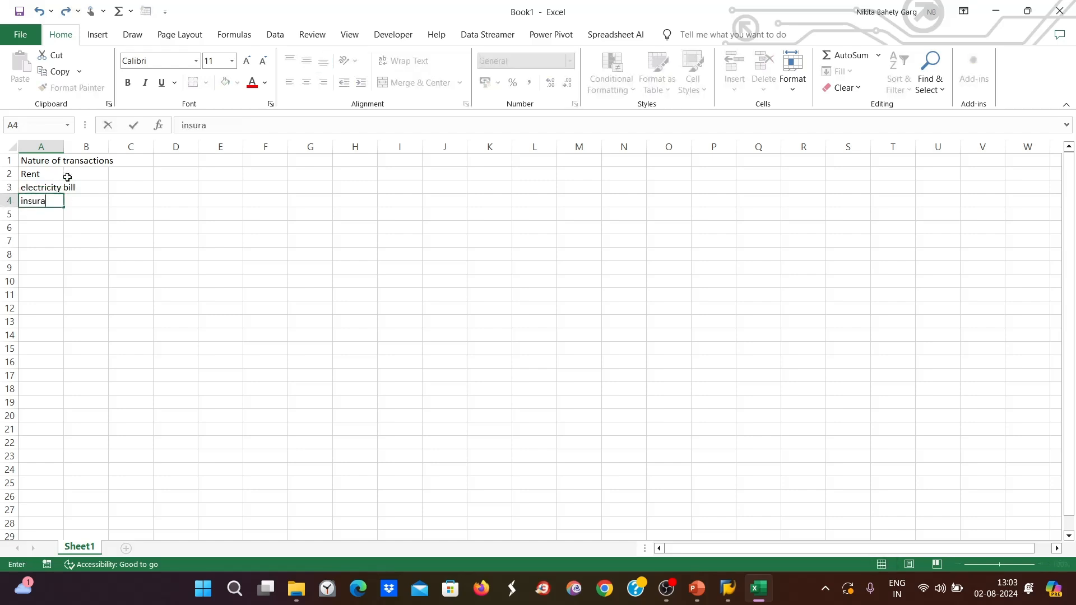
{"action": "type", "text": "nce"}
Autofit the width of column A to its longest entry.
{"action": "left_click", "coordinate": [42, 164]}
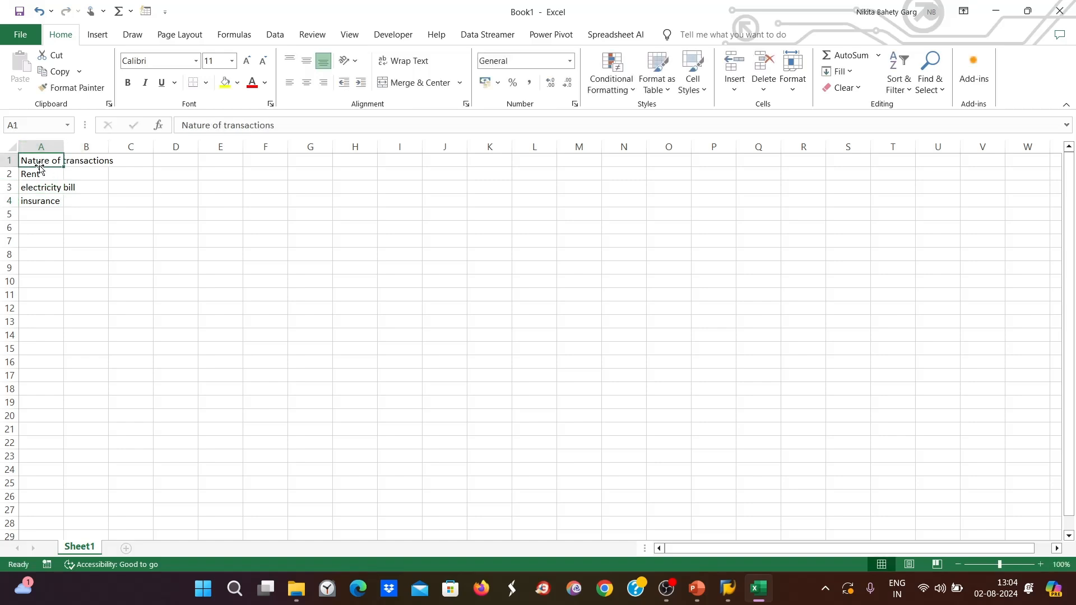
{"action": "key", "text": "Right"}
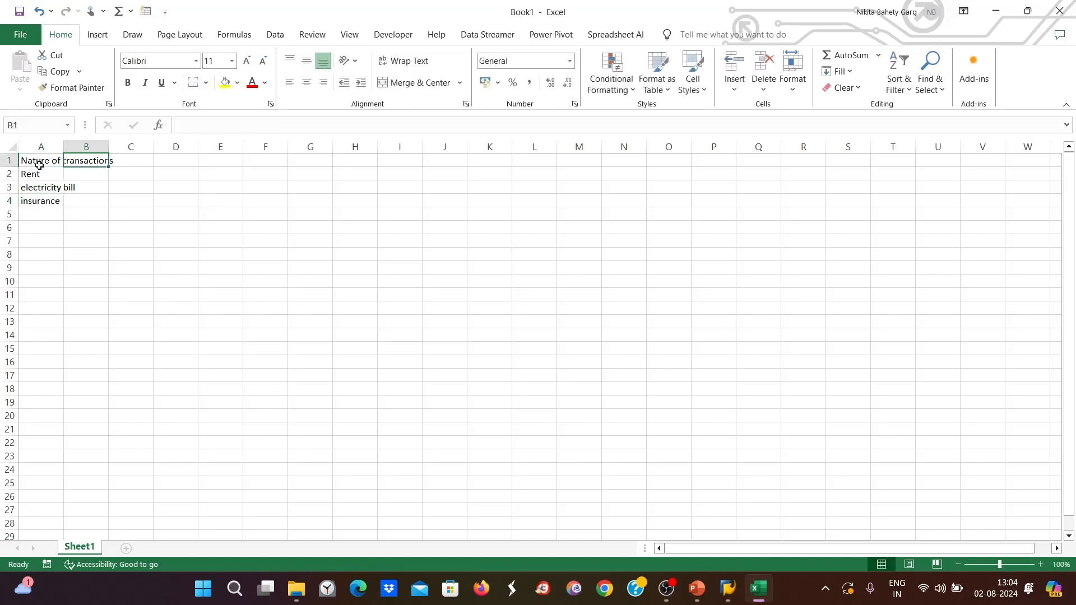
{"action": "double_click", "coordinate": [63, 146]}
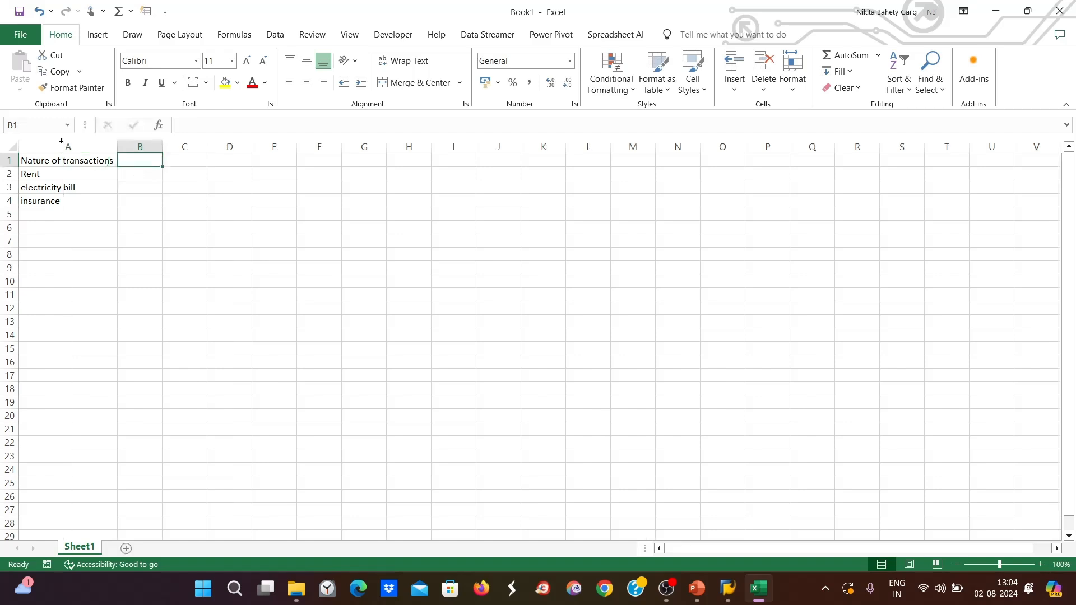
Switch to the SAP document entry form and examine the G/L account field of the first line item.
{"action": "double_click", "coordinate": [137, 163]}
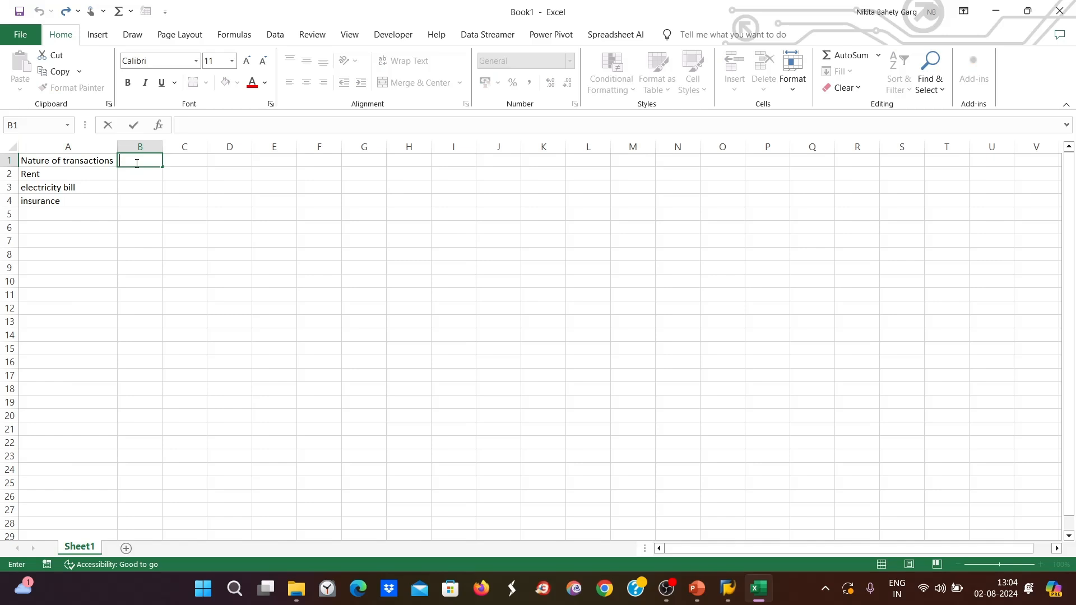
{"action": "left_click", "coordinate": [697, 589]}
{"action": "mouse_move", "coordinate": [728, 589]}
{"action": "left_click", "coordinate": [803, 520]}
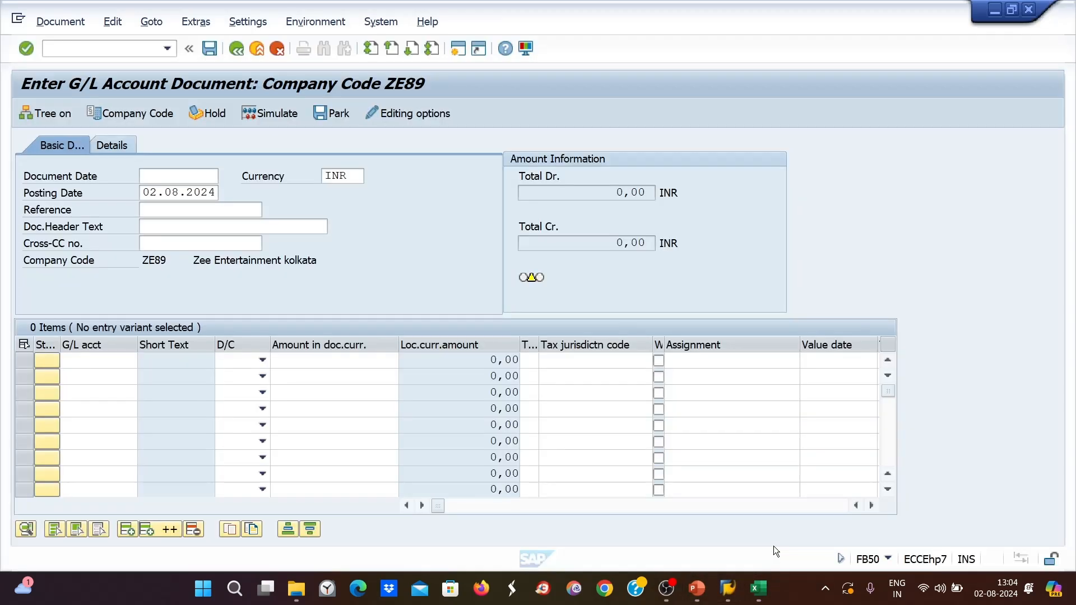
{"action": "left_click", "coordinate": [97, 360]}
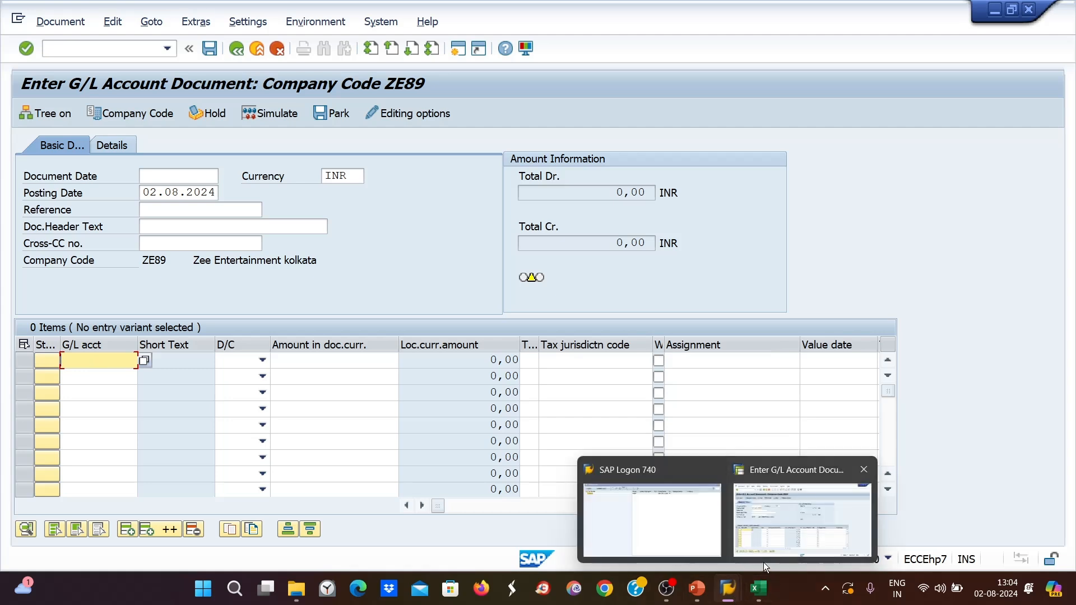
Switch back to the Excel workbook and enter the heading "G/L" in cell B1.
{"action": "left_click", "coordinate": [757, 587]}
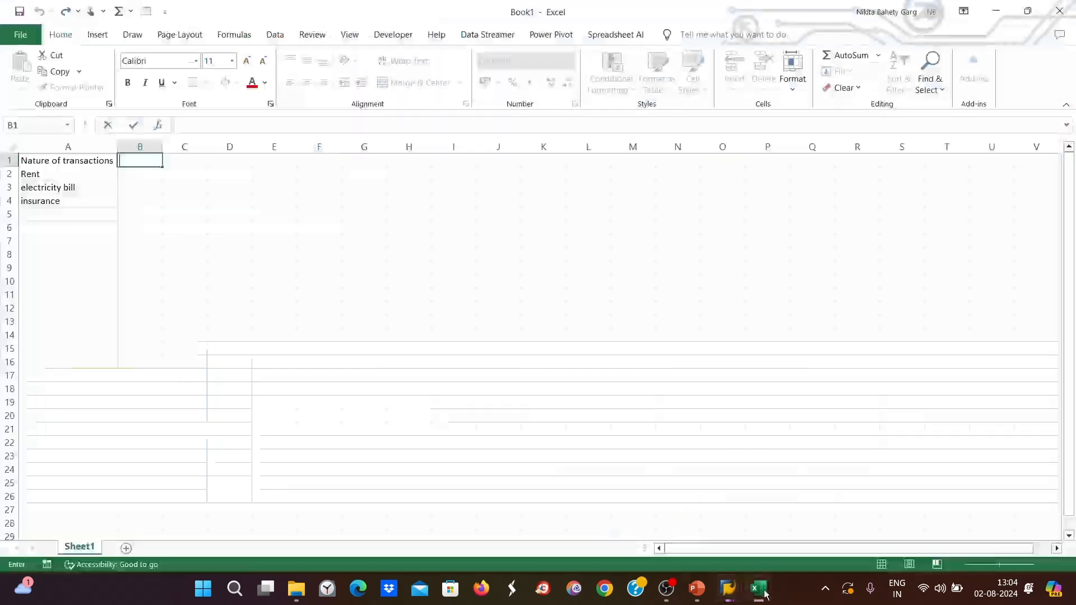
{"action": "left_click", "coordinate": [129, 178]}
{"action": "left_click", "coordinate": [140, 160]}
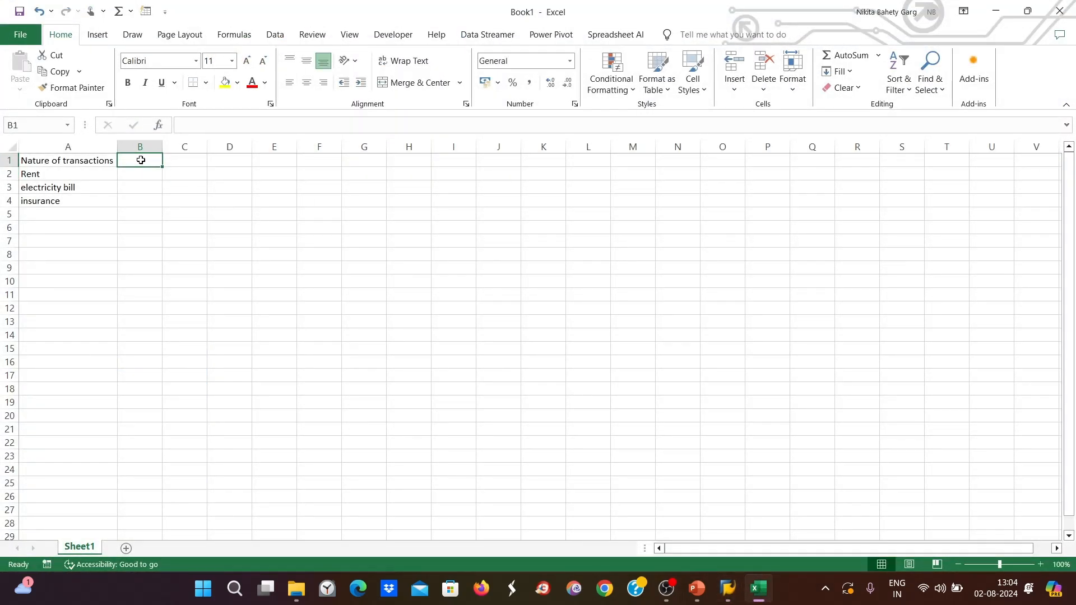
{"action": "type", "text": "G/L"}
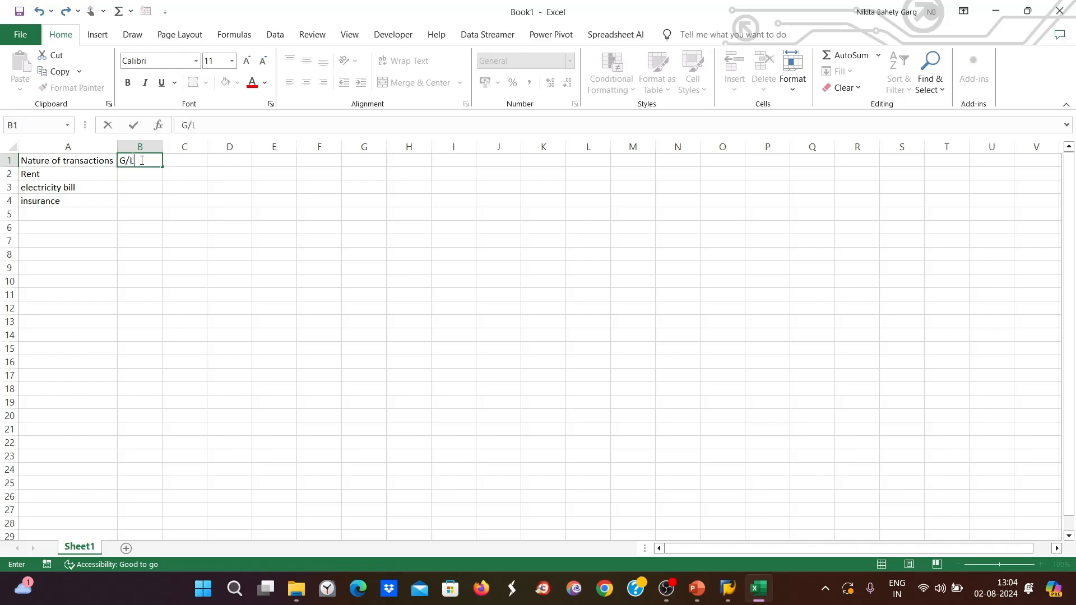
{"action": "key", "text": "Return"}
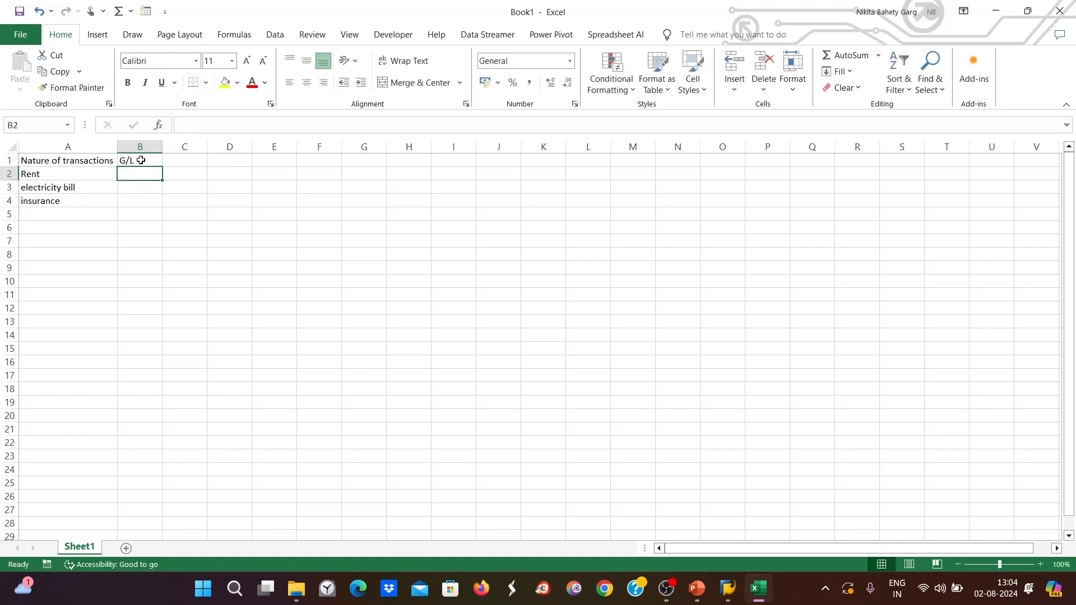
Enter the G/L account numbers 4000, 4001 and 4002 in cells B2 to B4.
{"action": "type", "text": "1"}
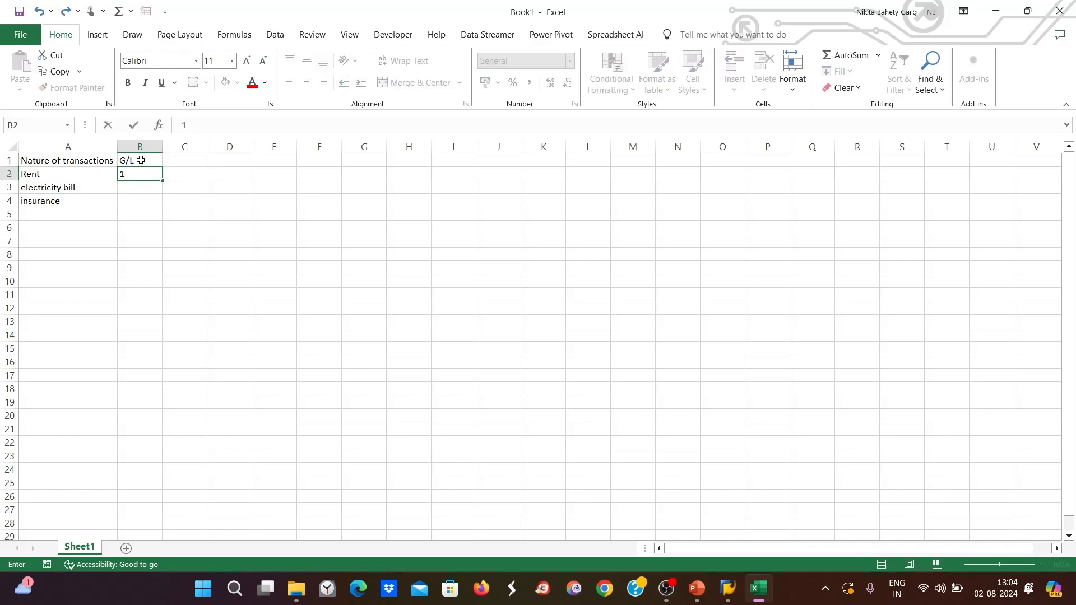
{"action": "key", "text": "BackSpace"}
{"action": "type", "text": "4000"}
{"action": "key", "text": "Return"}
{"action": "type", "text": "400"}
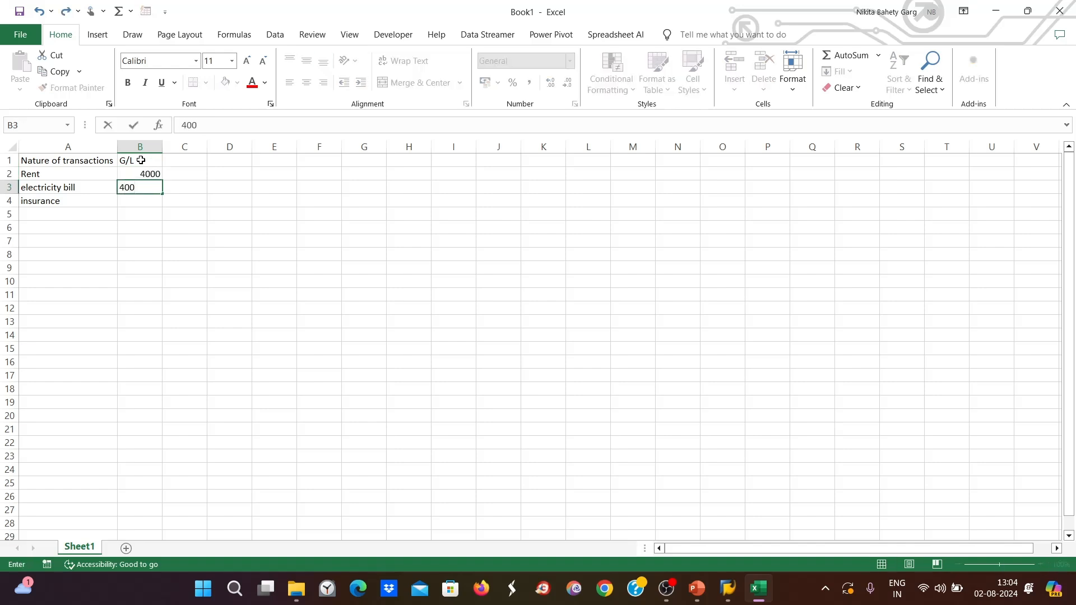
{"action": "type", "text": "1"}
{"action": "key", "text": "Return"}
{"action": "type", "text": "400"}
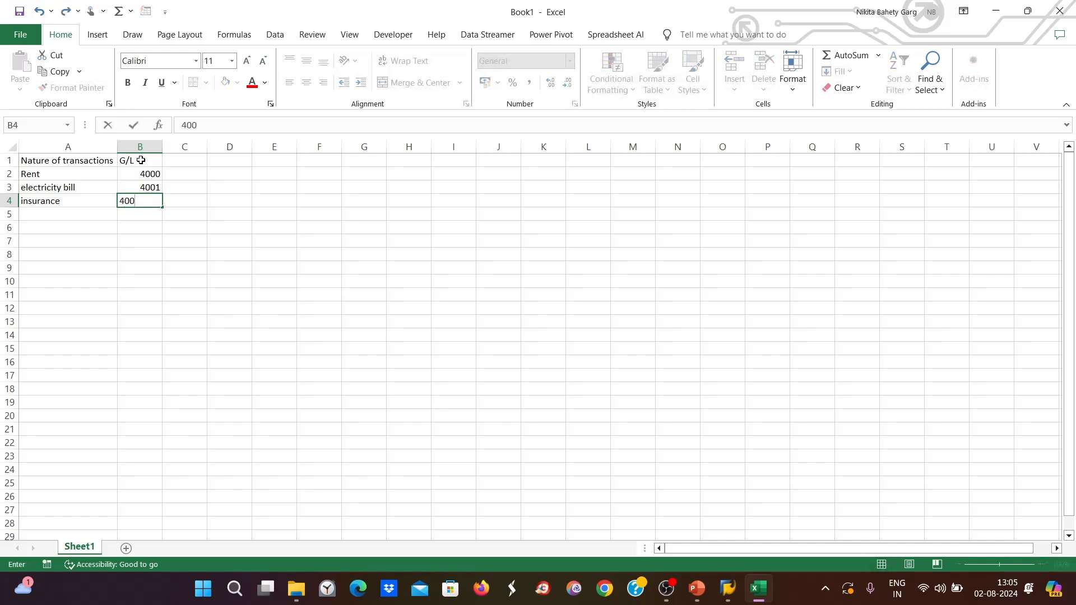
{"action": "type", "text": "2"}
{"action": "left_click", "coordinate": [174, 200]}
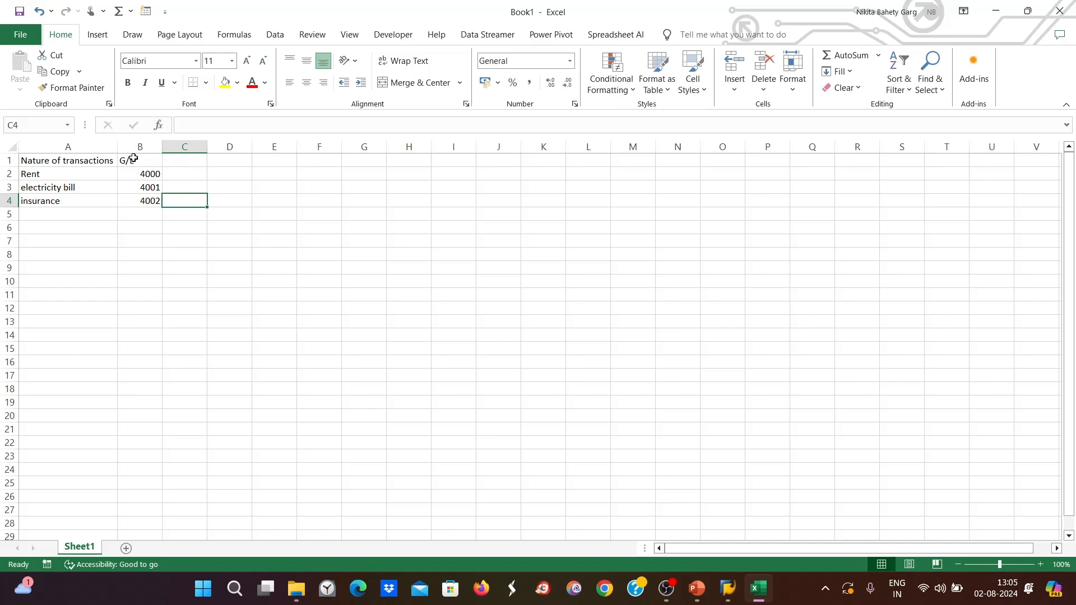
Check the G/L account field of the first line item in the SAP document entry form, and return to the Excel workbook.
{"action": "mouse_move", "coordinate": [728, 589]}
{"action": "left_click", "coordinate": [804, 515]}
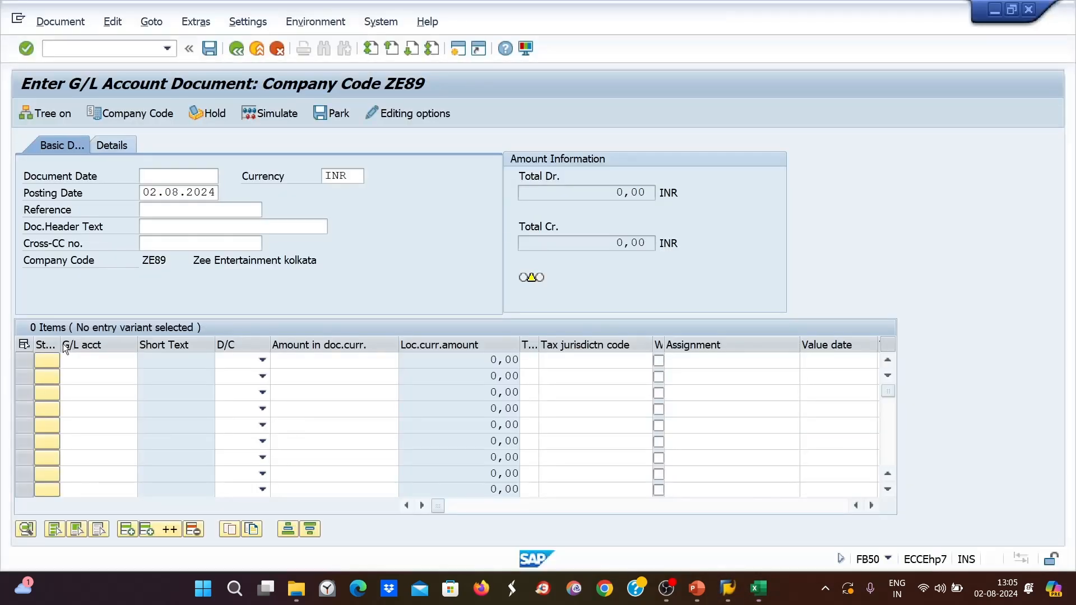
{"action": "left_click", "coordinate": [76, 360]}
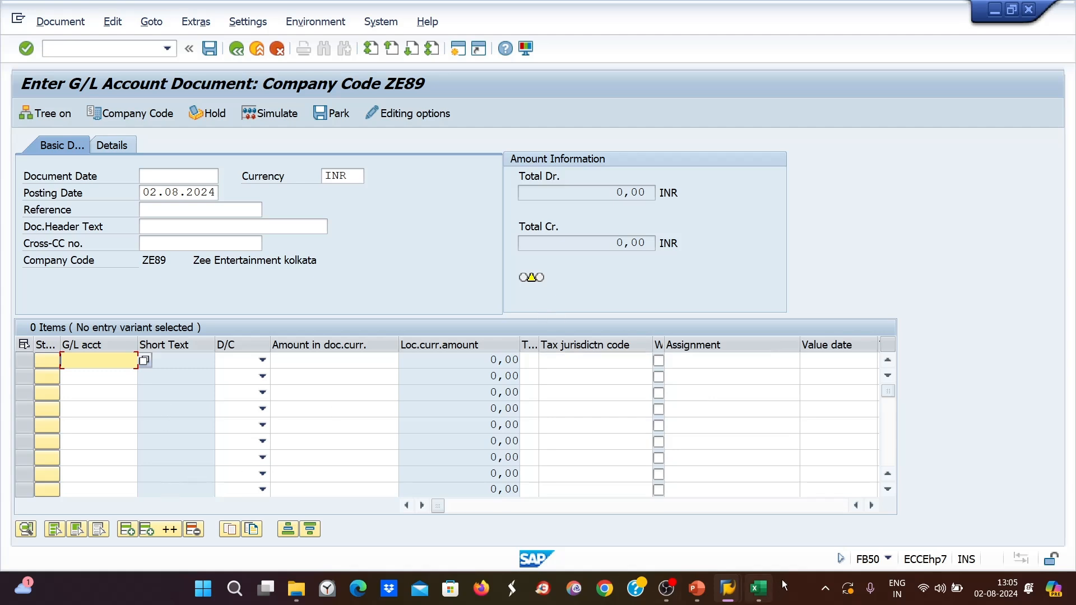
{"action": "left_click", "coordinate": [757, 588]}
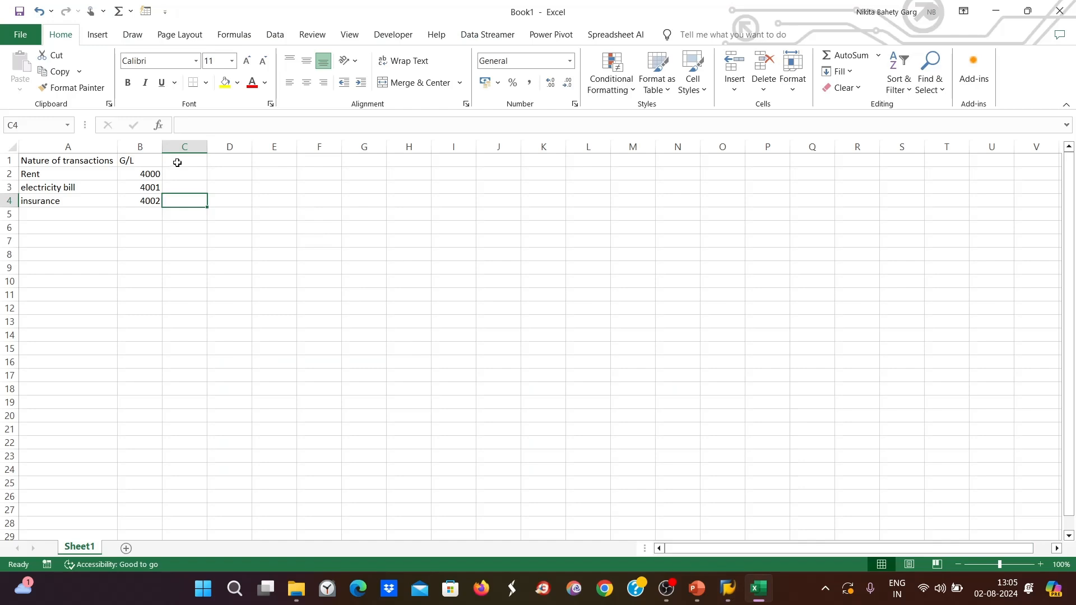
{"action": "left_click", "coordinate": [174, 162]}
{"action": "left_click", "coordinate": [183, 174]}
{"action": "double_click", "coordinate": [183, 175]}
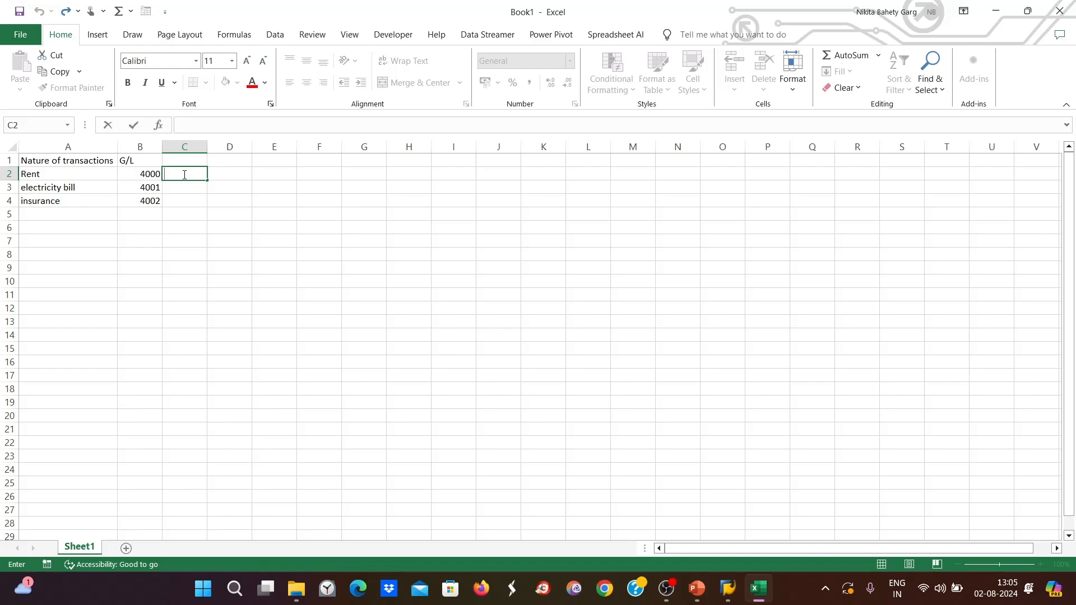
{"action": "left_click", "coordinate": [187, 160]}
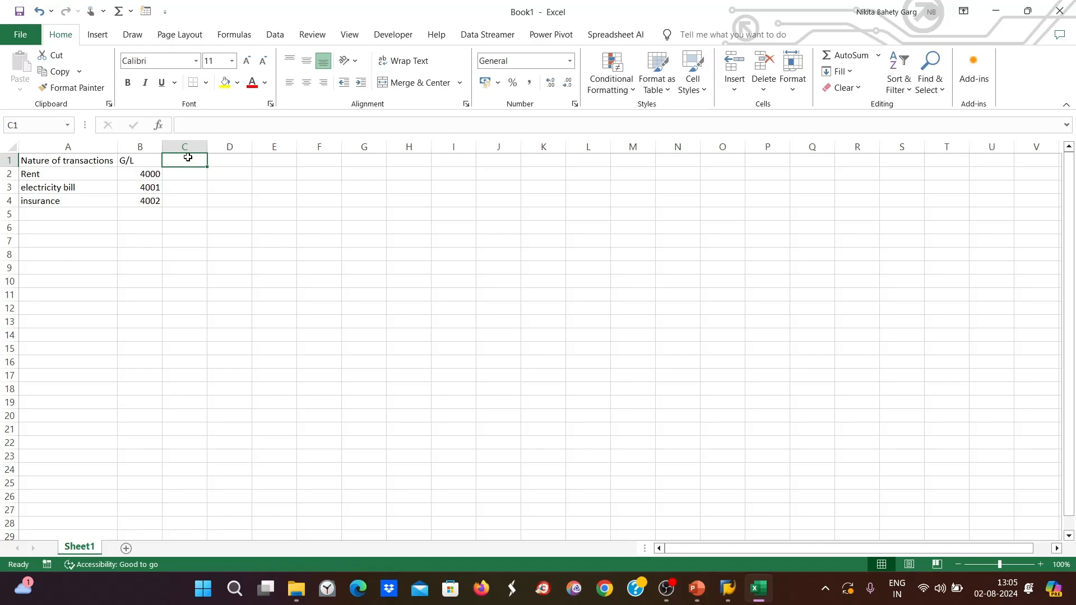
Set the font size of the table in A1:B4 to 24 and autofit the width of column A.
{"action": "left_click_drag", "start_coordinate": [44, 162], "coordinate": [148, 201]}
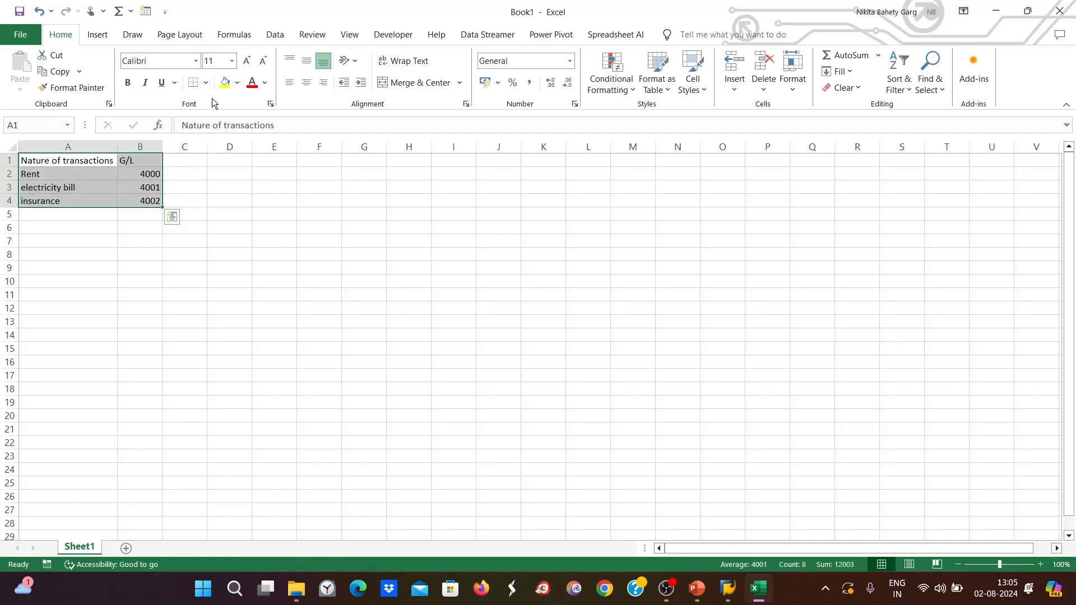
{"action": "left_click", "coordinate": [231, 61]}
{"action": "left_click", "coordinate": [214, 211]}
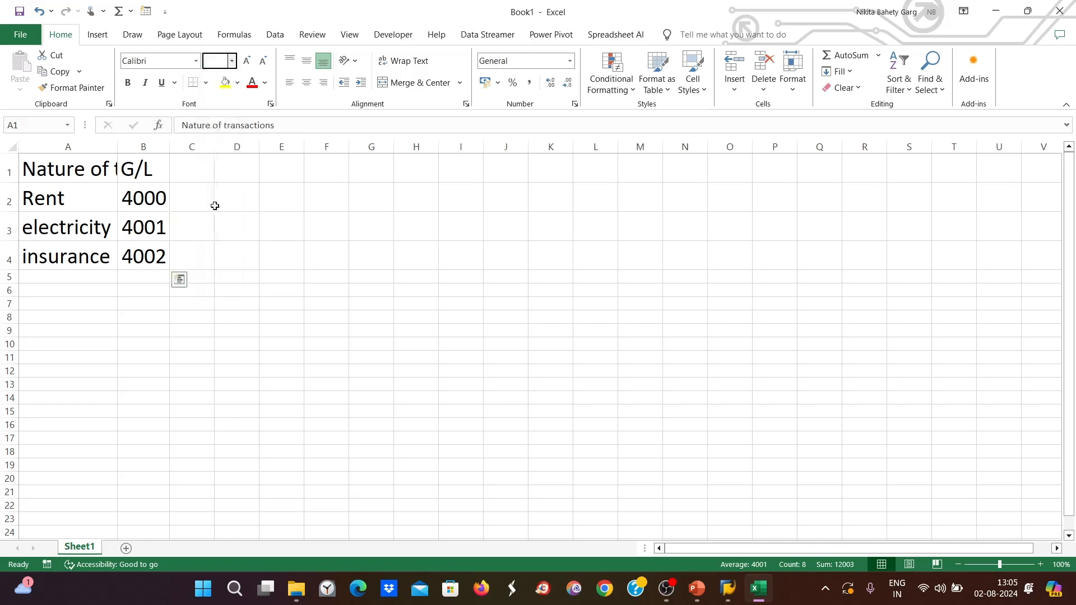
{"action": "left_click", "coordinate": [76, 162]}
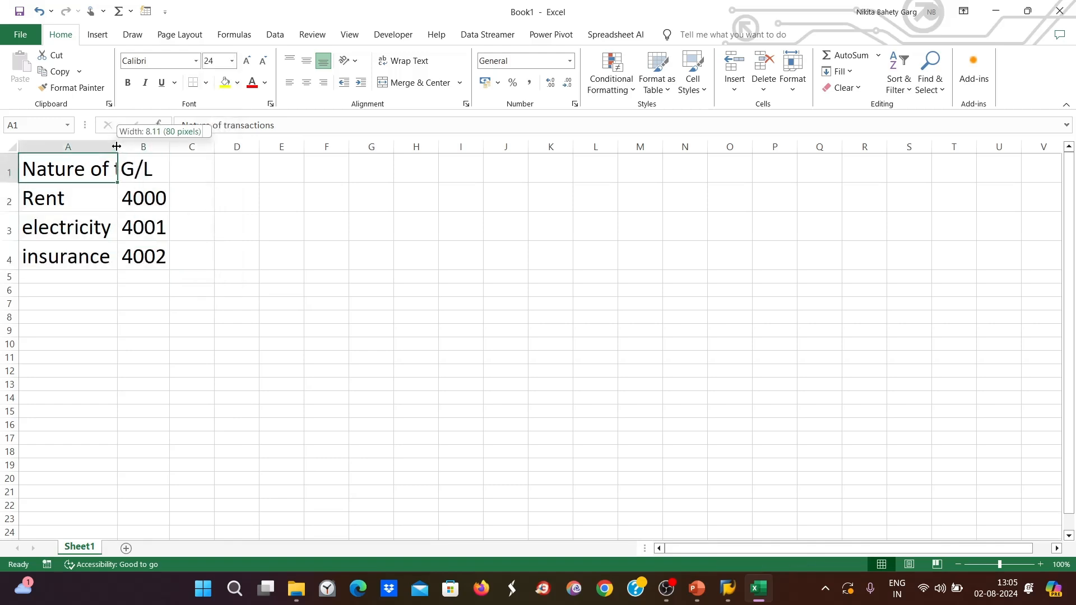
{"action": "double_click", "coordinate": [118, 156]}
Apply all borders and a yellow fill to the heading cells A1:B1.
{"action": "left_click_drag", "start_coordinate": [88, 169], "coordinate": [262, 175]}
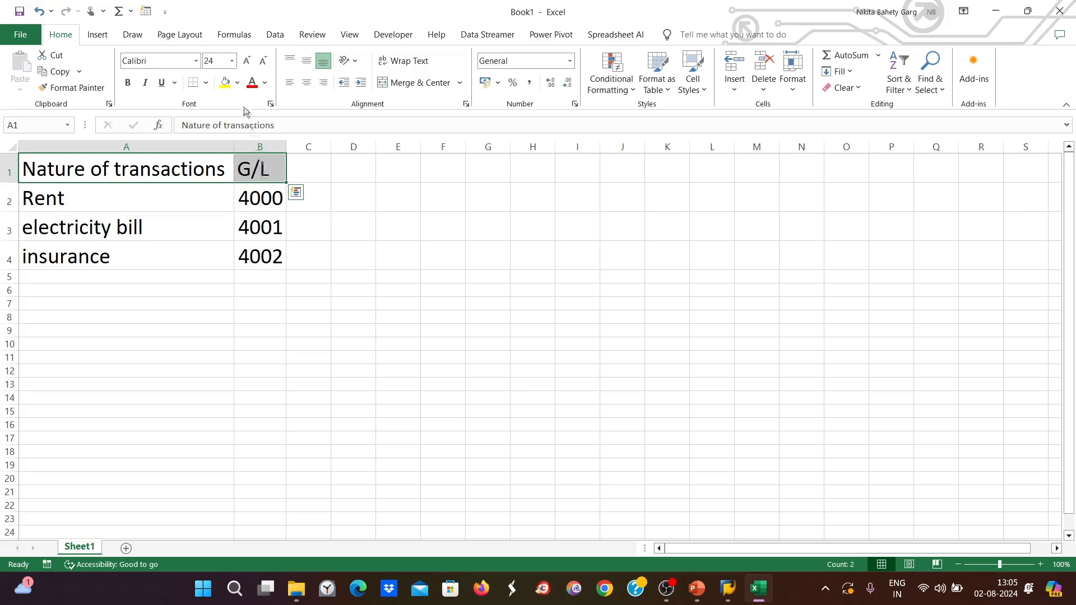
{"action": "left_click", "coordinate": [202, 83]}
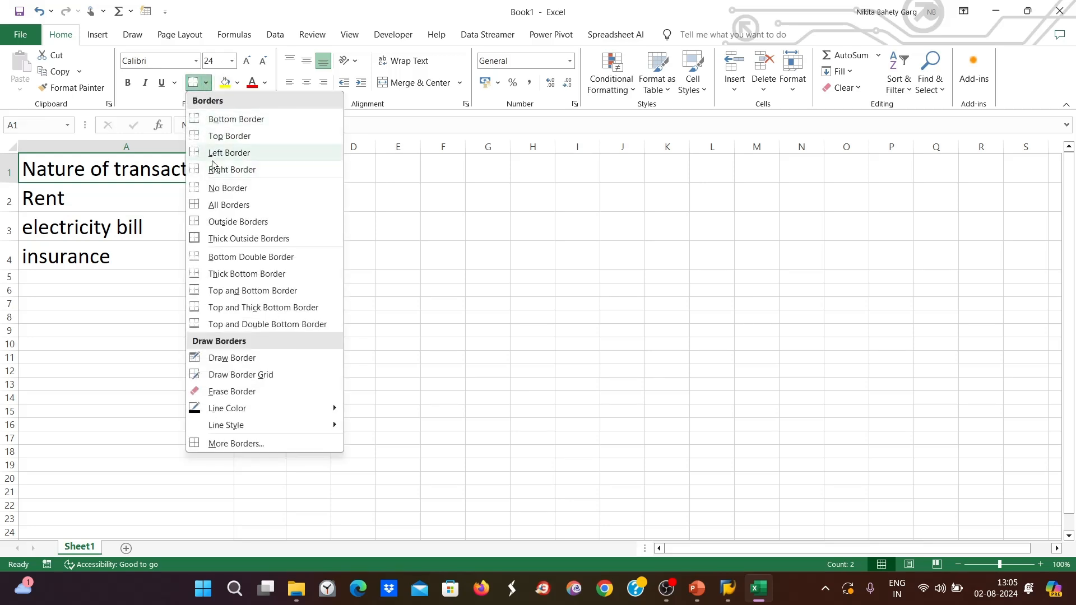
{"action": "left_click", "coordinate": [219, 205]}
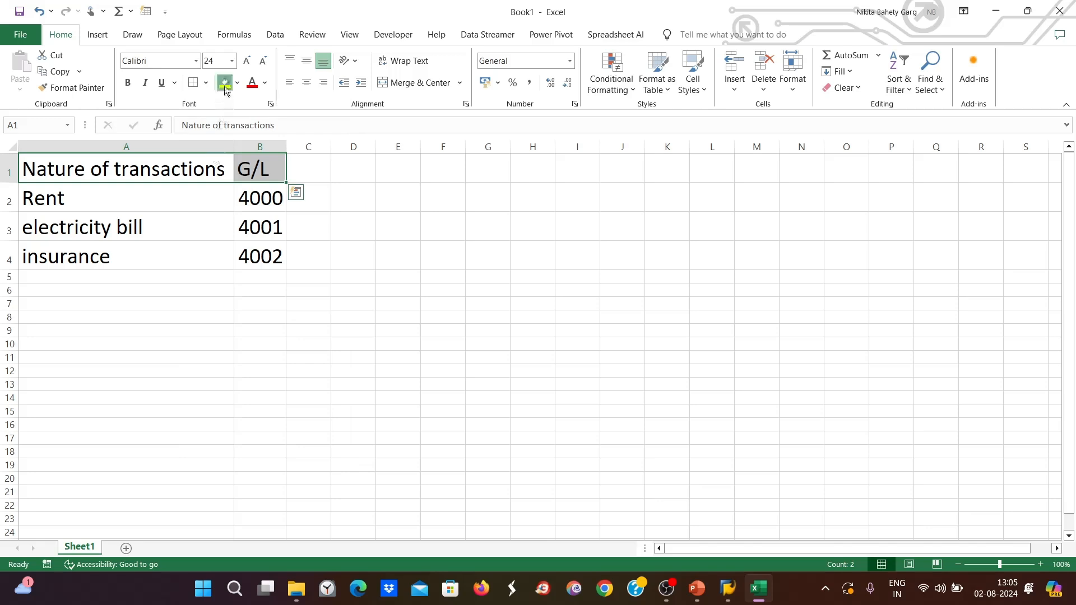
{"action": "left_click", "coordinate": [225, 85]}
Add a "Text" heading in cell C1 and enter Required, suppressed and optional in cells C2 to C4.
{"action": "left_click", "coordinate": [313, 172]}
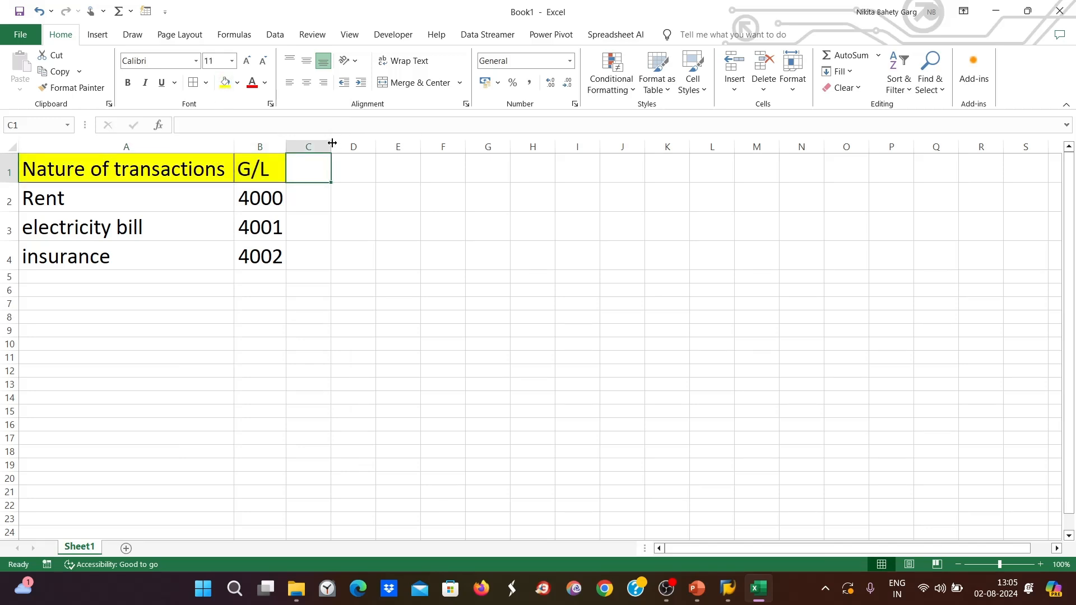
{"action": "double_click", "coordinate": [314, 164]}
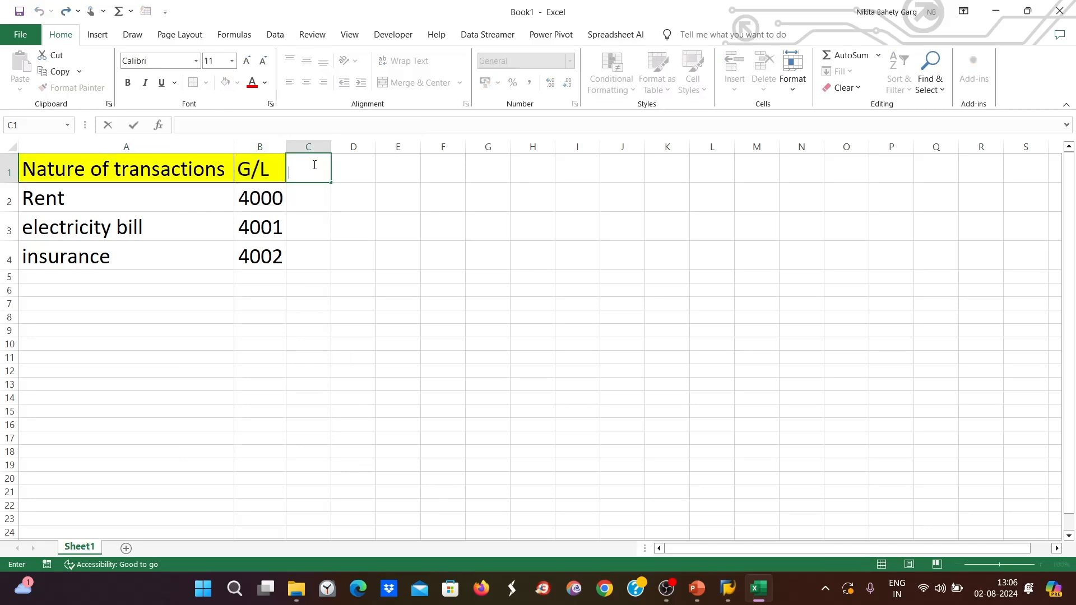
{"action": "type", "text": "Text"}
{"action": "left_click", "coordinate": [317, 195]}
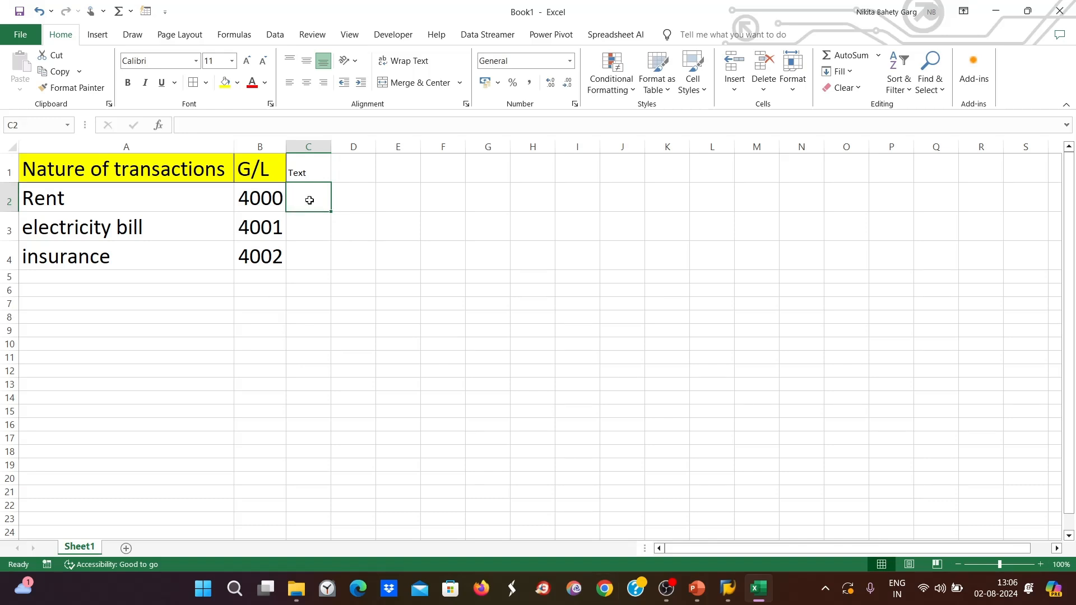
{"action": "type", "text": "Require"}
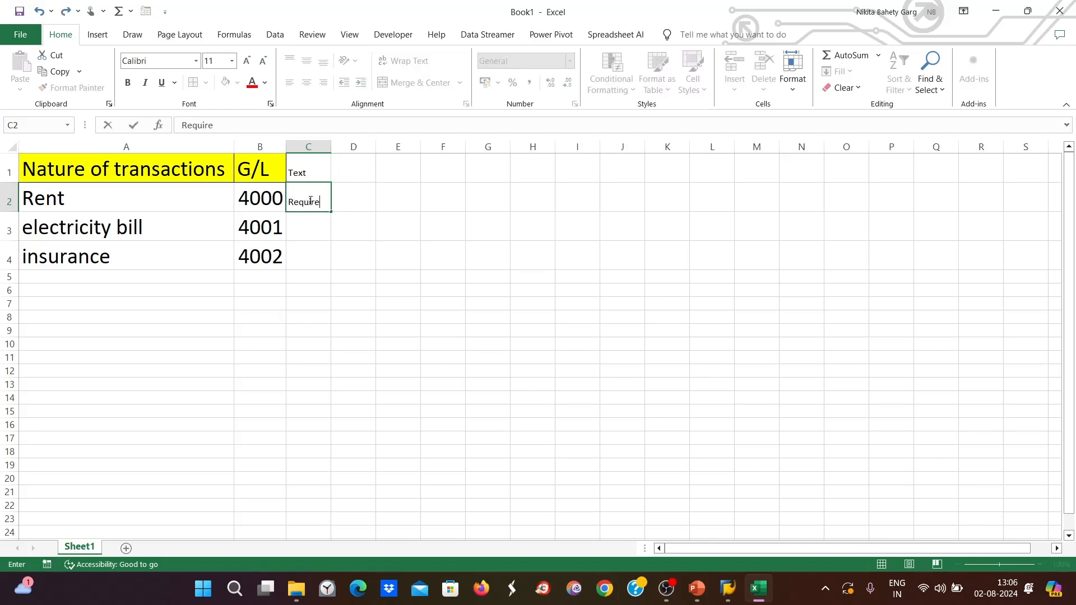
{"action": "type", "text": "d"}
{"action": "key", "text": "Return"}
{"action": "type", "text": "su"}
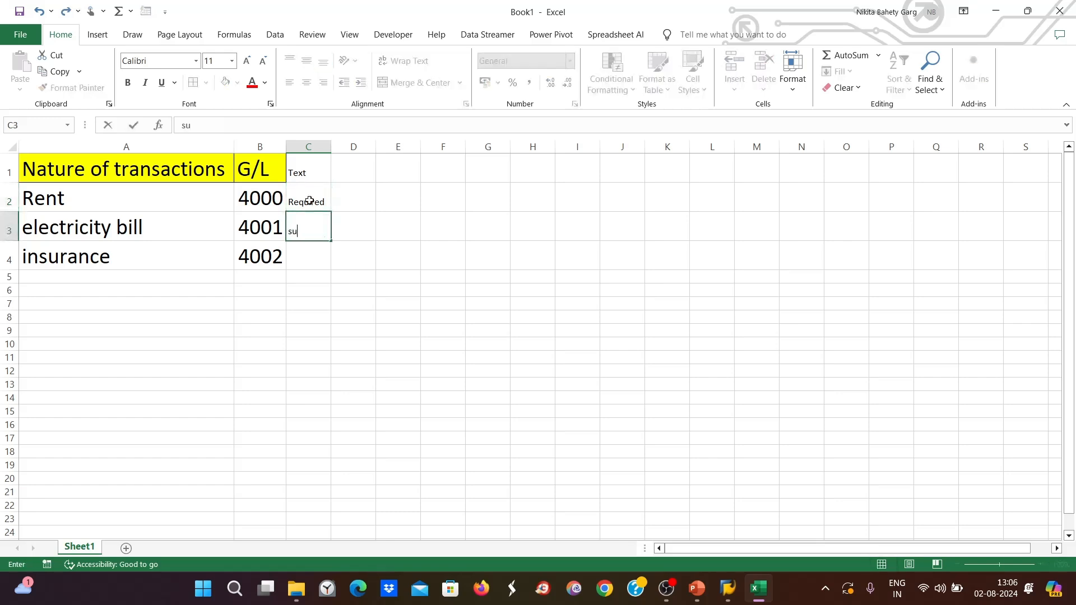
{"action": "type", "text": "ppressed"}
{"action": "key", "text": "Return"}
{"action": "type", "text": "optio"}
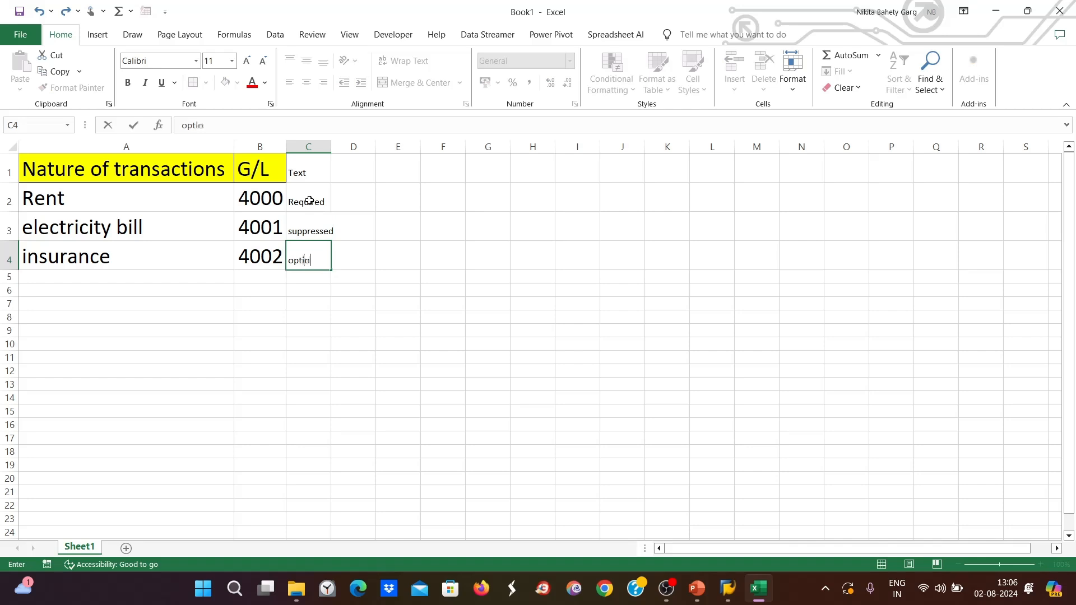
{"action": "type", "text": "nal"}
Copy the formatting of the "Nature of transactions" heading to the "Text" heading in C1.
{"action": "left_click", "coordinate": [38, 171]}
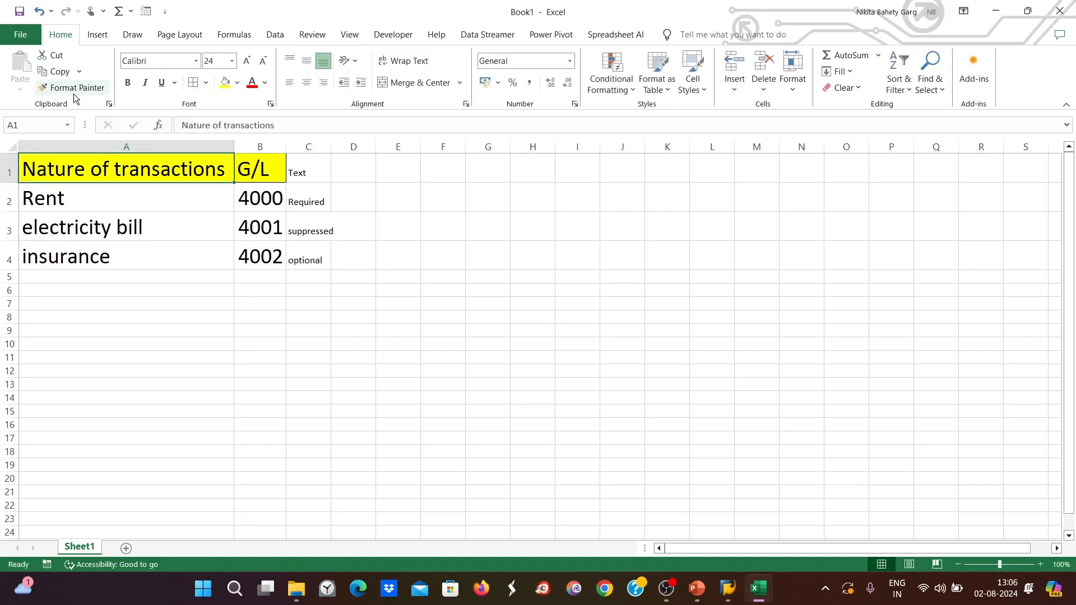
{"action": "left_click", "coordinate": [73, 92]}
{"action": "left_click", "coordinate": [307, 171]}
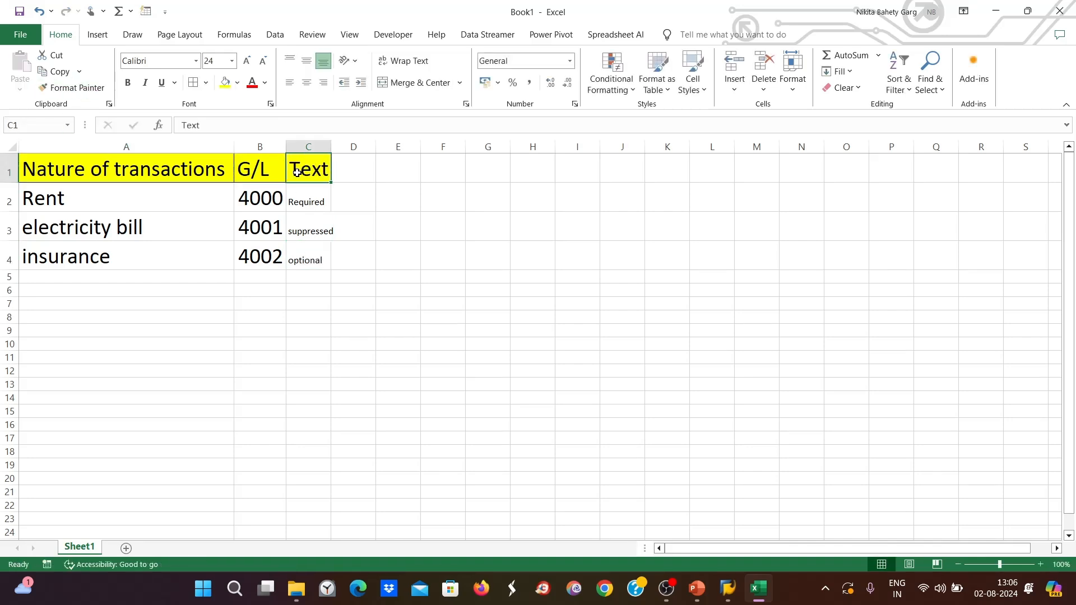
Copy the formatting of the electricity bill cell to C2:C4 and autofit the width of column C.
{"action": "left_click", "coordinate": [115, 223]}
{"action": "left_click", "coordinate": [73, 88]}
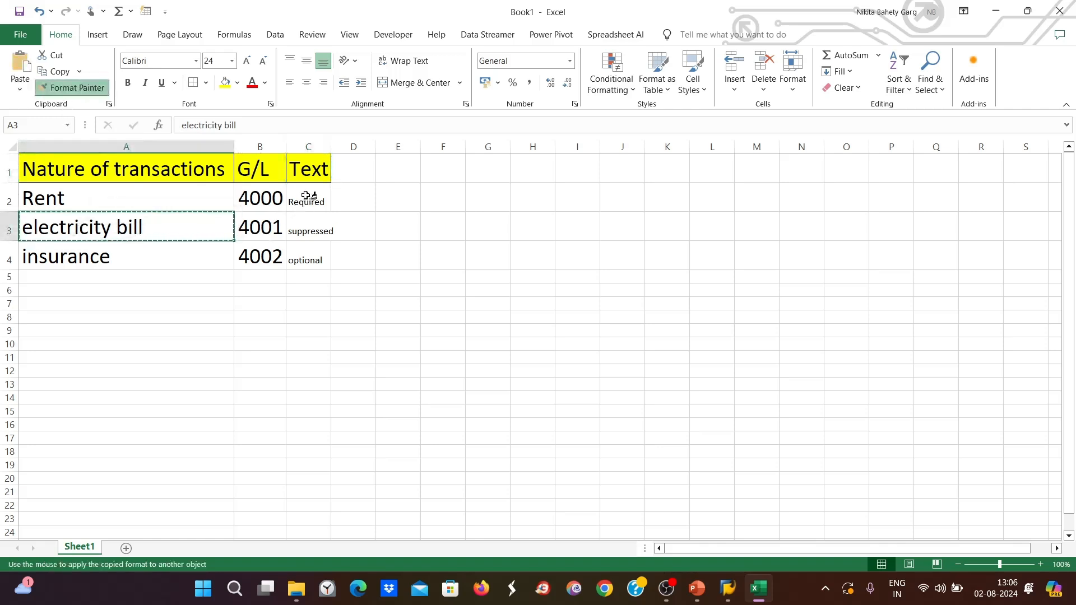
{"action": "left_click_drag", "start_coordinate": [308, 196], "coordinate": [307, 256]}
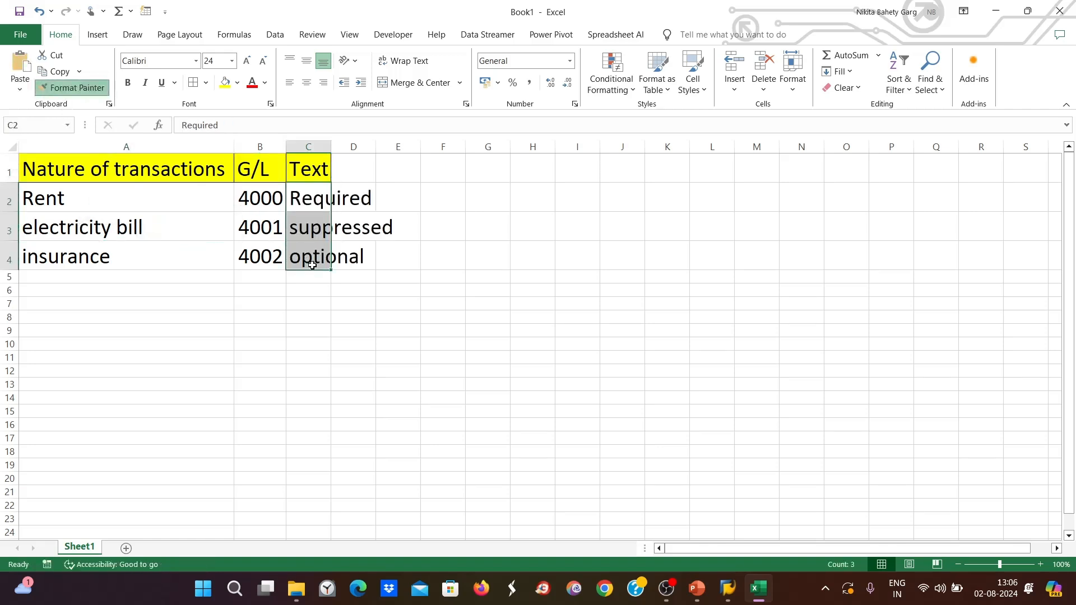
{"action": "double_click", "coordinate": [334, 143]}
Switch to the PowerPoint presentation and examine the Field Status Variant - OBC4/OBC5 slide.
{"action": "left_click", "coordinate": [735, 587]}
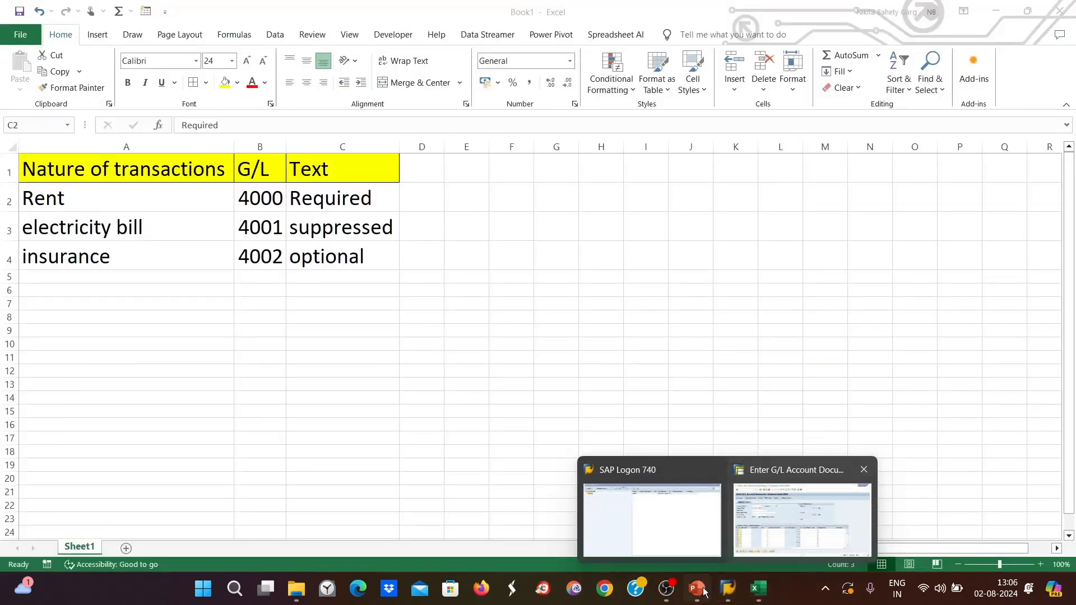
{"action": "left_click", "coordinate": [705, 592]}
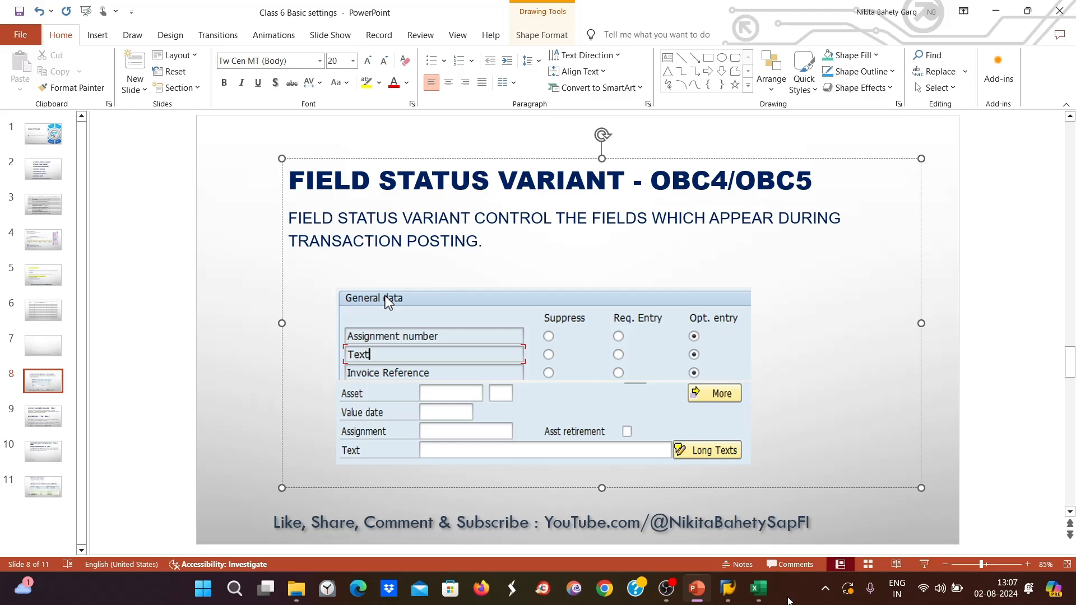
Switch to the SAP document entry form and move along the first line item from its G/L account field to its Text field.
{"action": "left_click", "coordinate": [760, 594]}
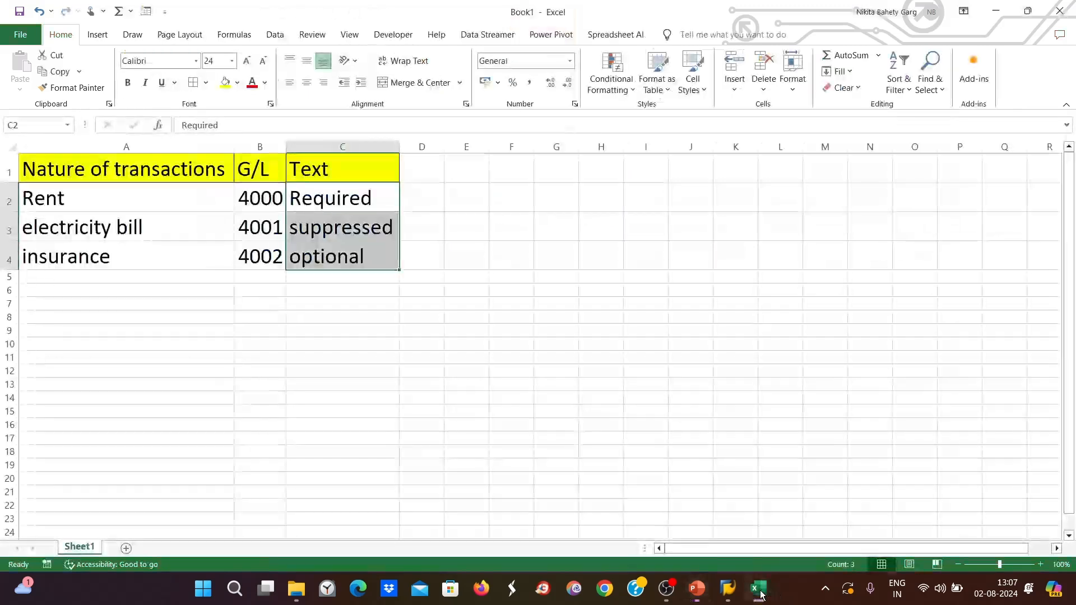
{"action": "mouse_move", "coordinate": [726, 599]}
{"action": "left_click", "coordinate": [799, 520]}
{"action": "left_click", "coordinate": [120, 360]}
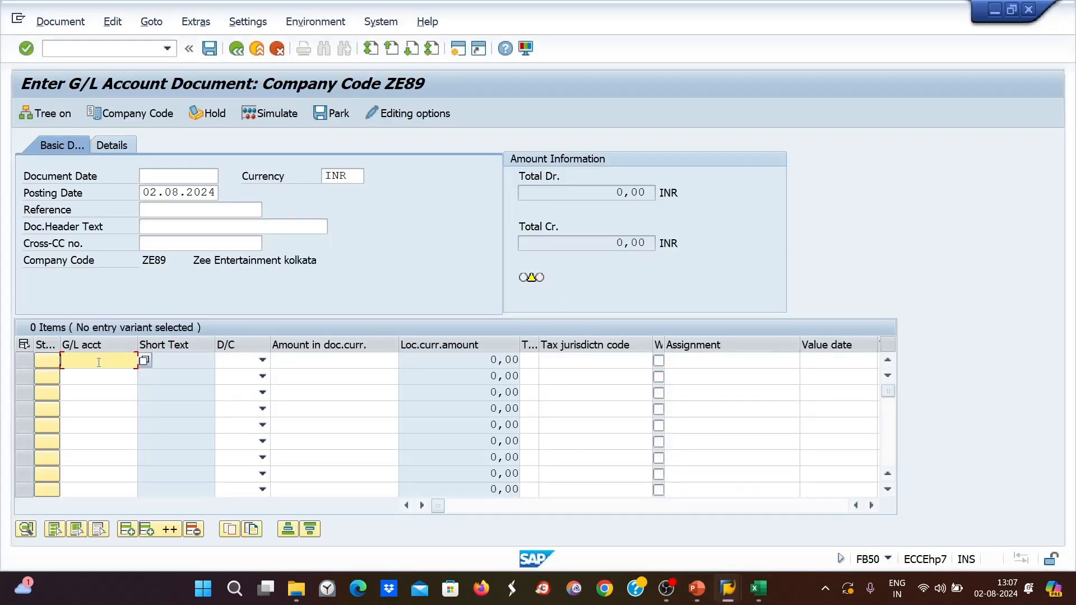
{"action": "key", "text": "Tab"}
{"action": "key", "text": "Tab"}
{"action": "key", "text": "Tab"}
{"action": "key", "text": "Tab"}
{"action": "key", "text": "Tab"}
{"action": "key", "text": "Tab"}
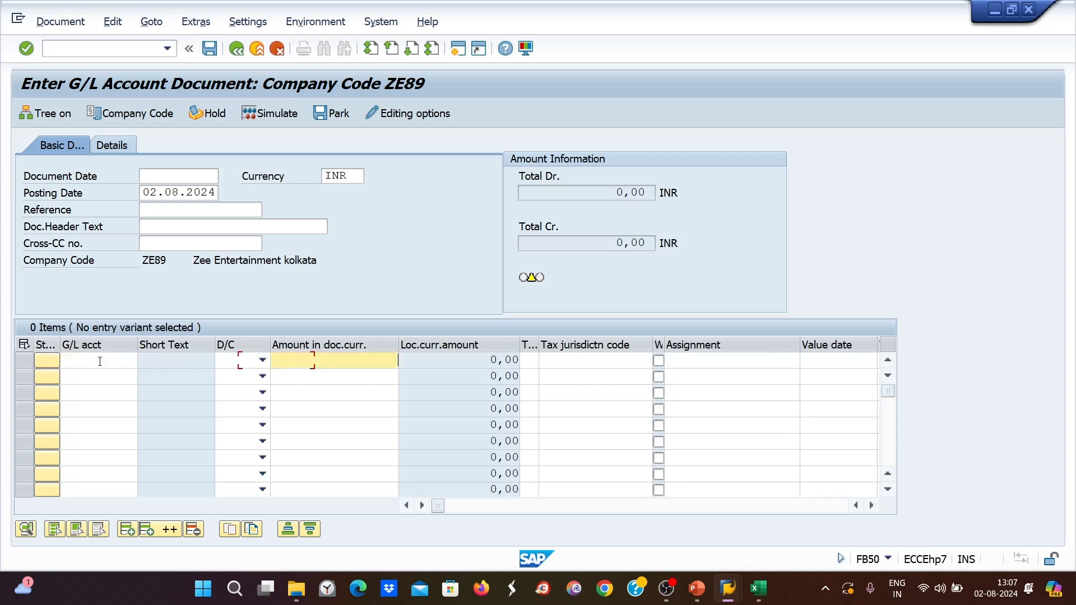
{"action": "key", "text": "Tab"}
{"action": "key", "text": "Tab"}
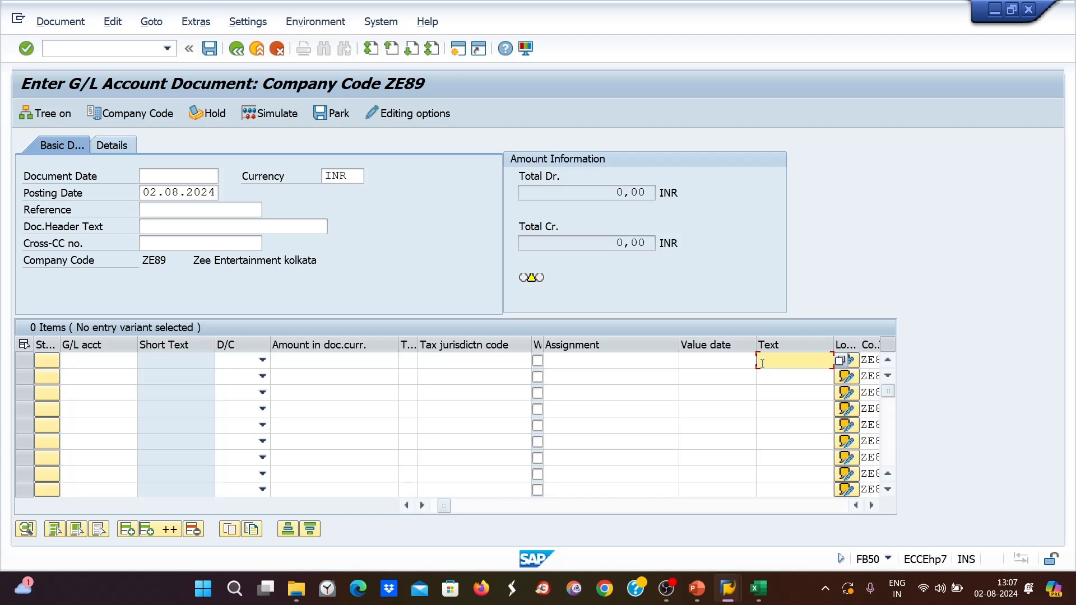
Switch to the Excel workbook and review the G/L account and Text status of the Rent row.
{"action": "mouse_move", "coordinate": [760, 586]}
{"action": "left_click", "coordinate": [729, 493]}
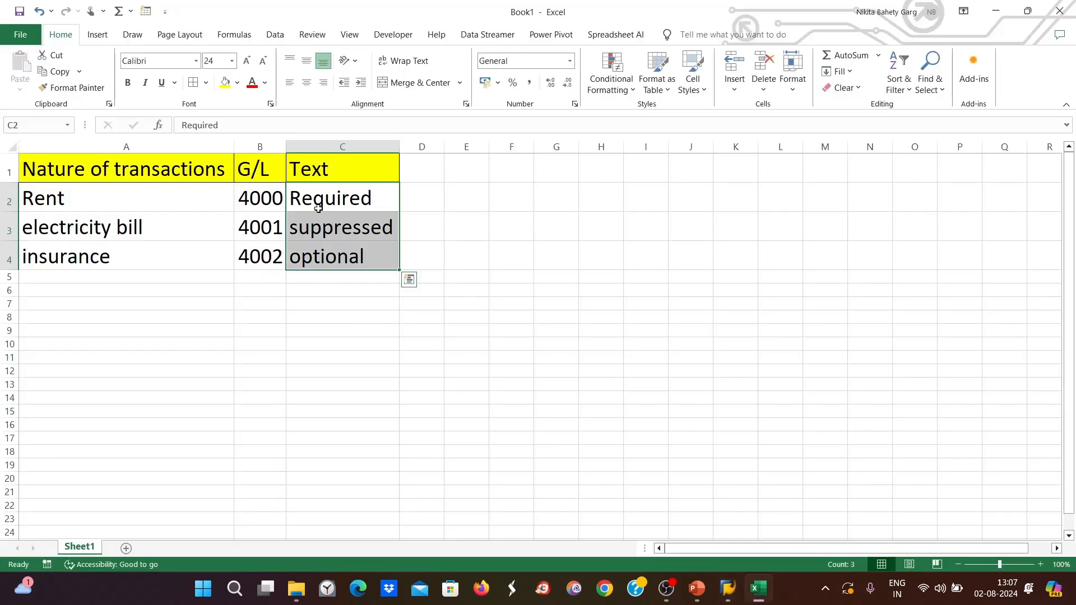
{"action": "left_click", "coordinate": [259, 192]}
{"action": "left_click", "coordinate": [361, 194]}
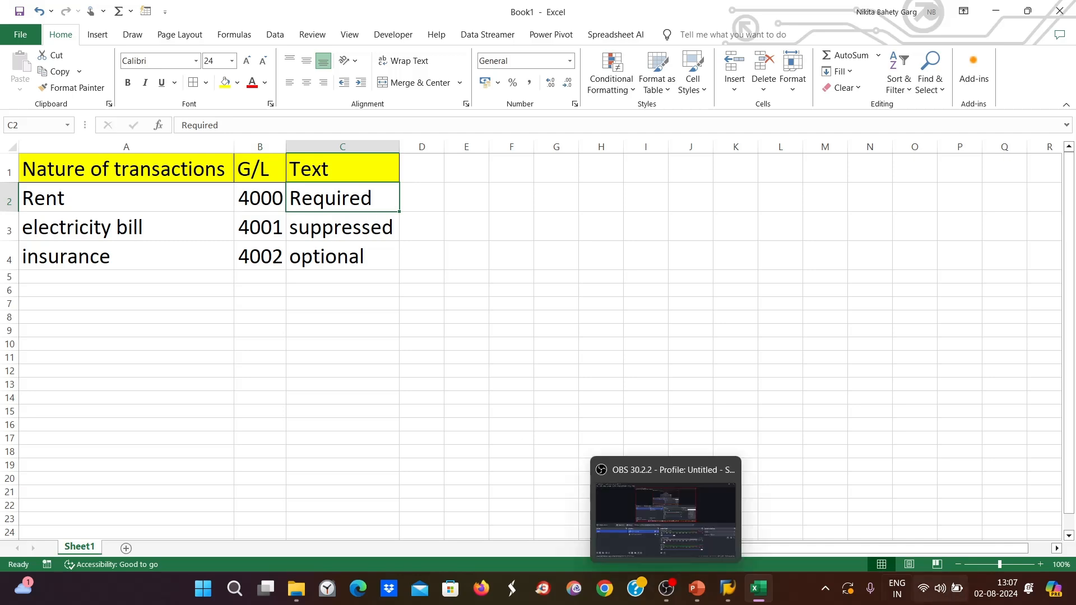
Return to the SAP document entry form and place the cursor in the first line item's Text field.
{"action": "left_click", "coordinate": [758, 584]}
{"action": "left_click", "coordinate": [781, 362]}
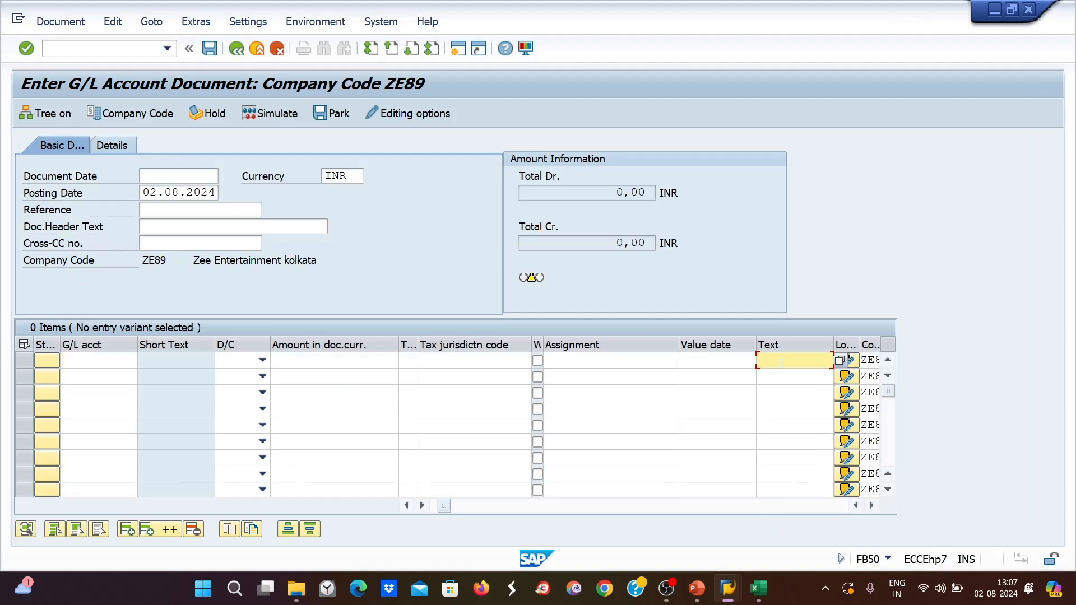
{"action": "mouse_move", "coordinate": [736, 600]}
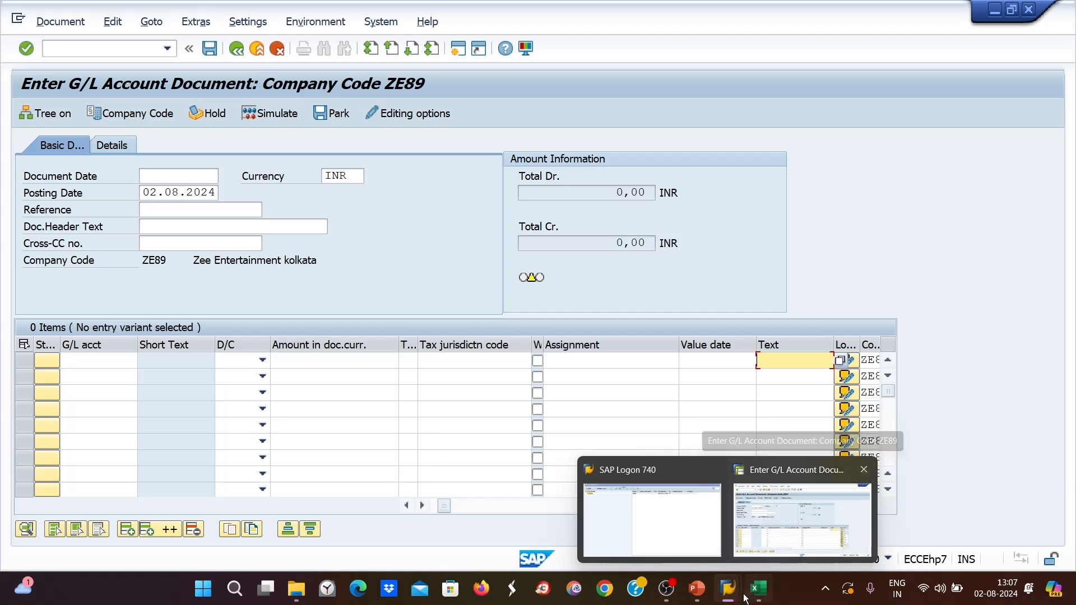
Switch to the PowerPoint presentation and highlight the Field Status Variant heading and its definition on the slide.
{"action": "left_click", "coordinate": [704, 598]}
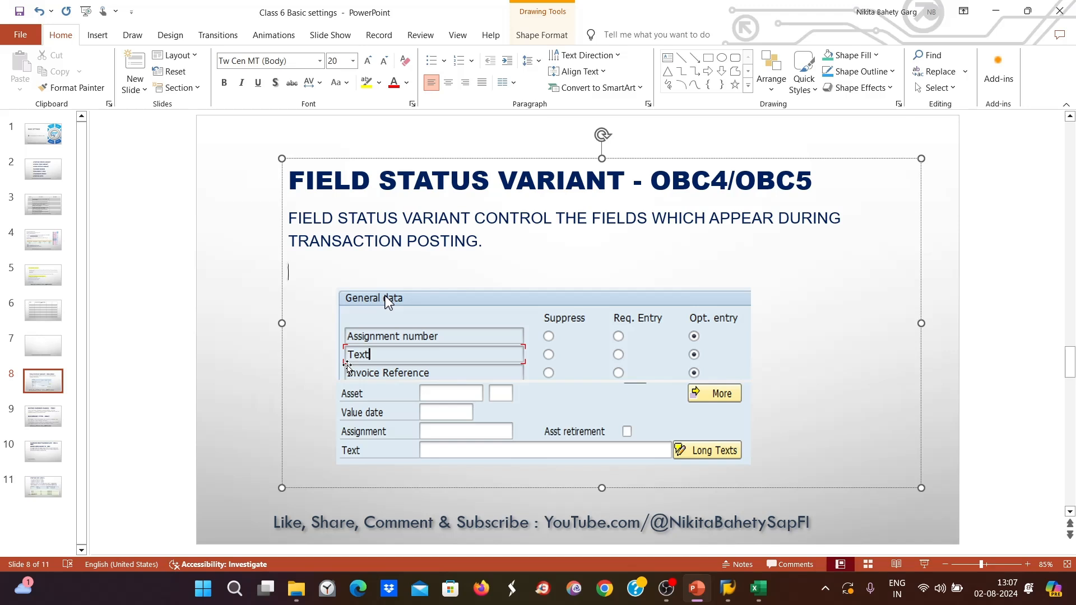
{"action": "left_click_drag", "start_coordinate": [289, 181], "coordinate": [592, 220]}
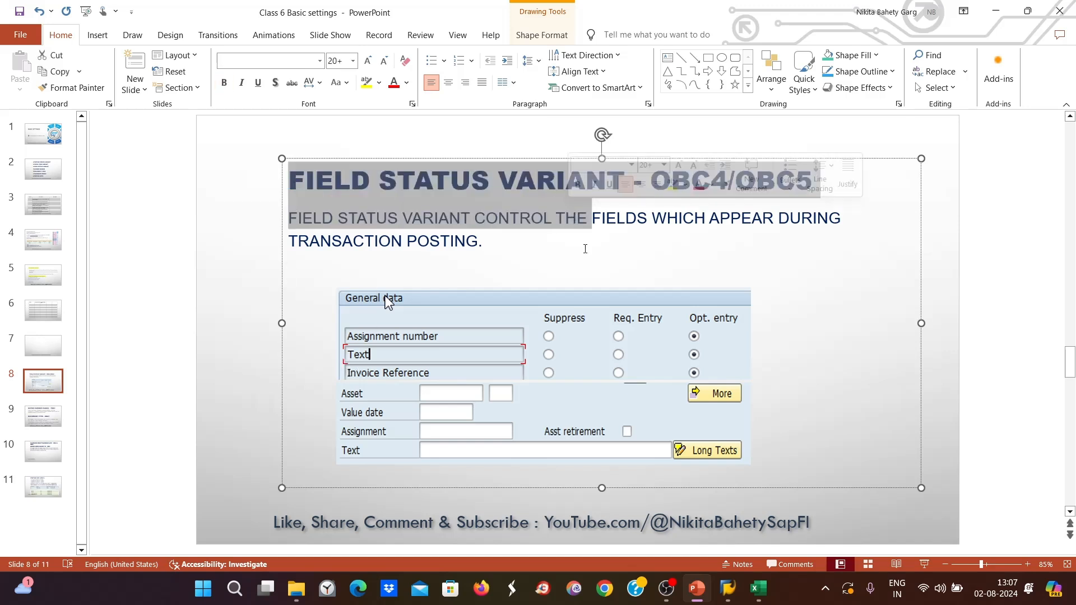
{"action": "left_click", "coordinate": [585, 248]}
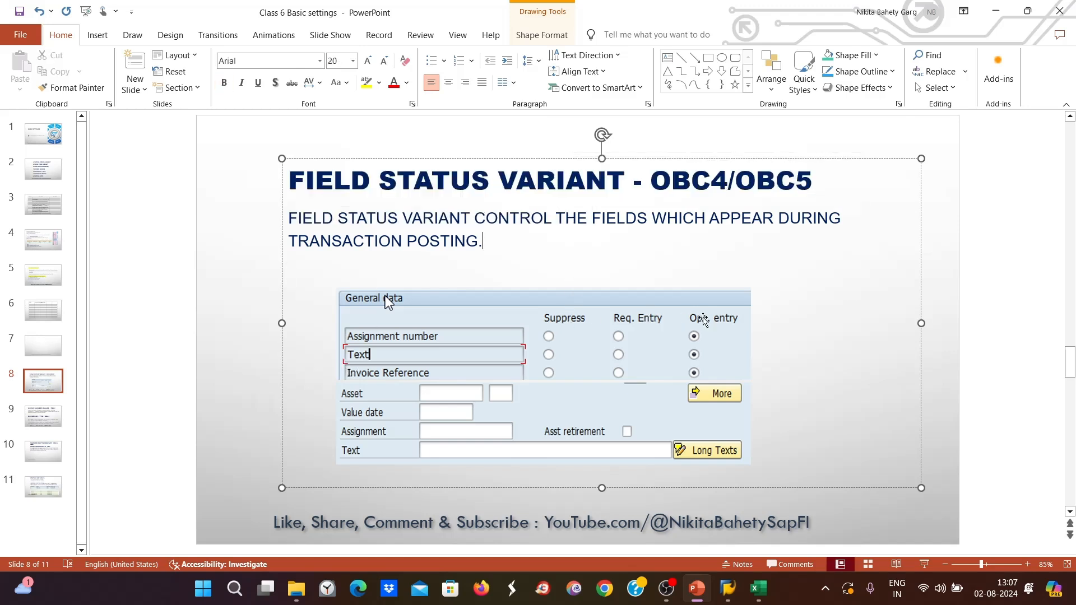
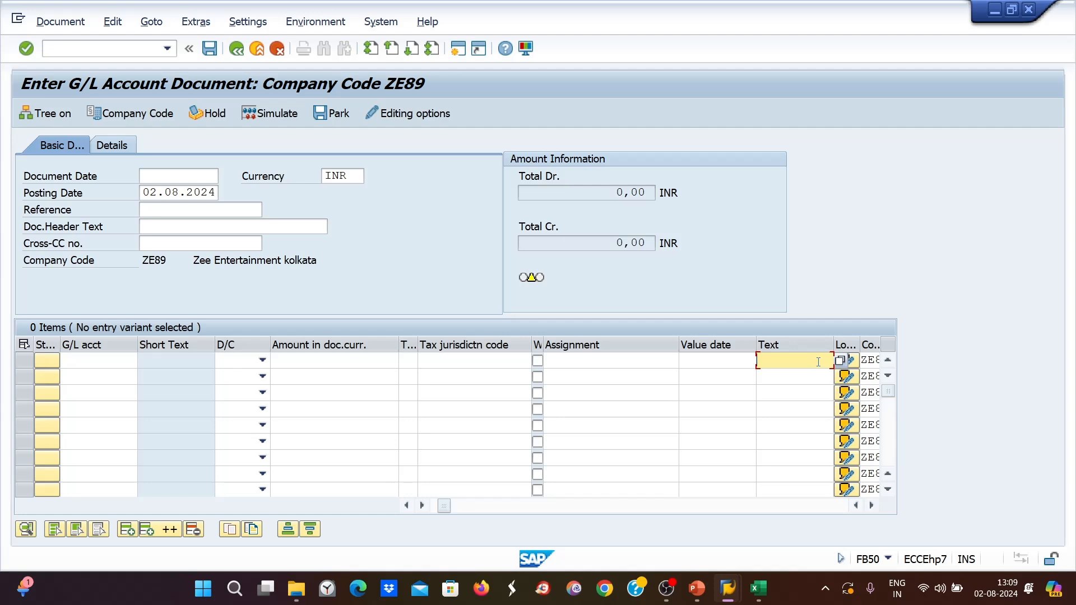
Review the first line item's G/L account and Text fields and the debit and credit totals in the document entry form.
{"action": "left_click", "coordinate": [74, 356]}
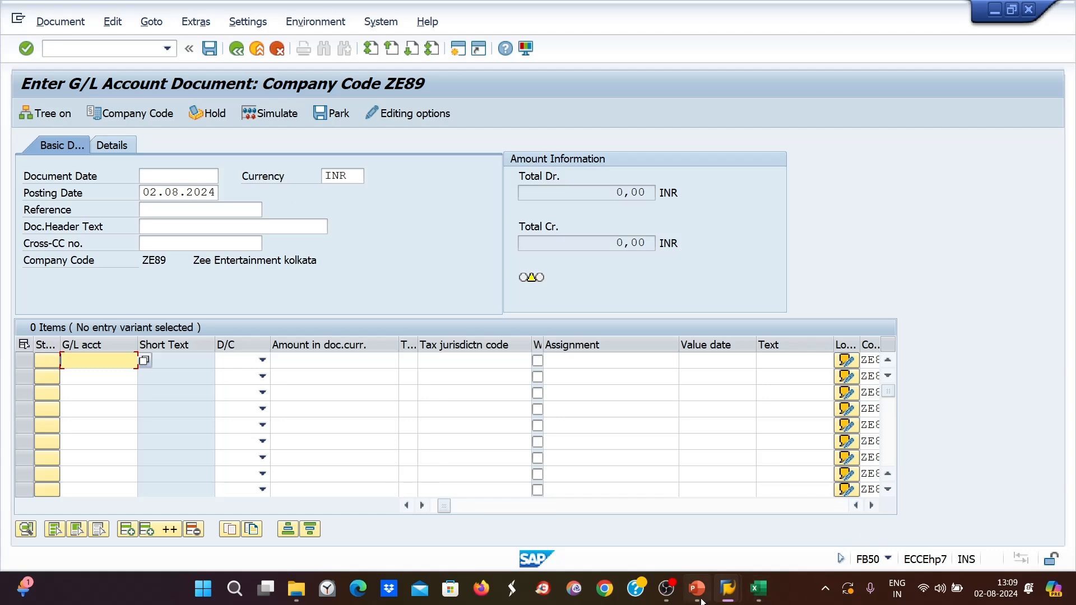
{"action": "left_click", "coordinate": [775, 359]}
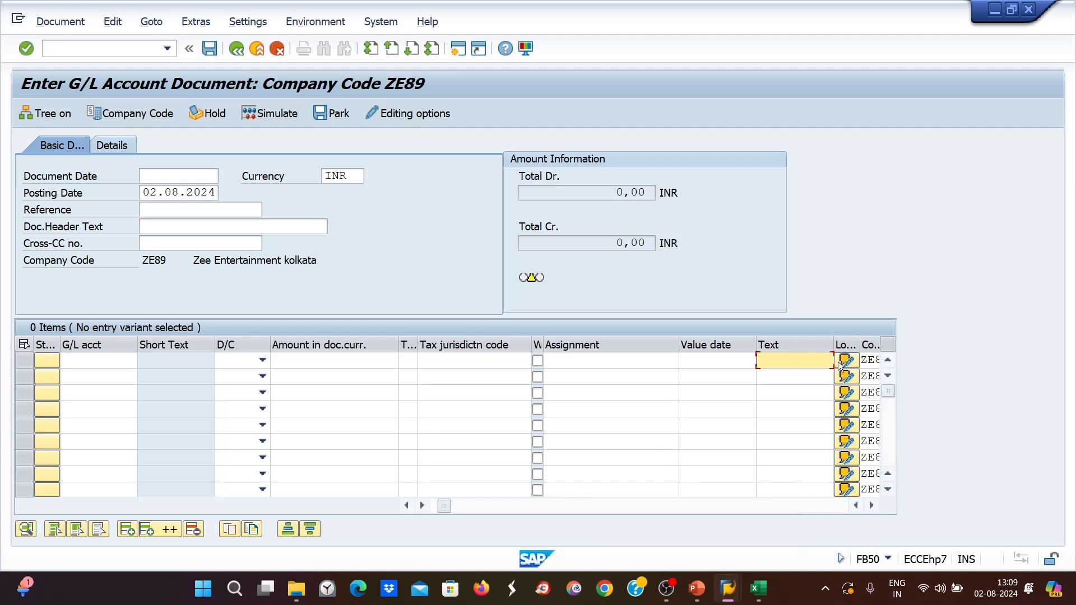
{"action": "left_click", "coordinate": [564, 241]}
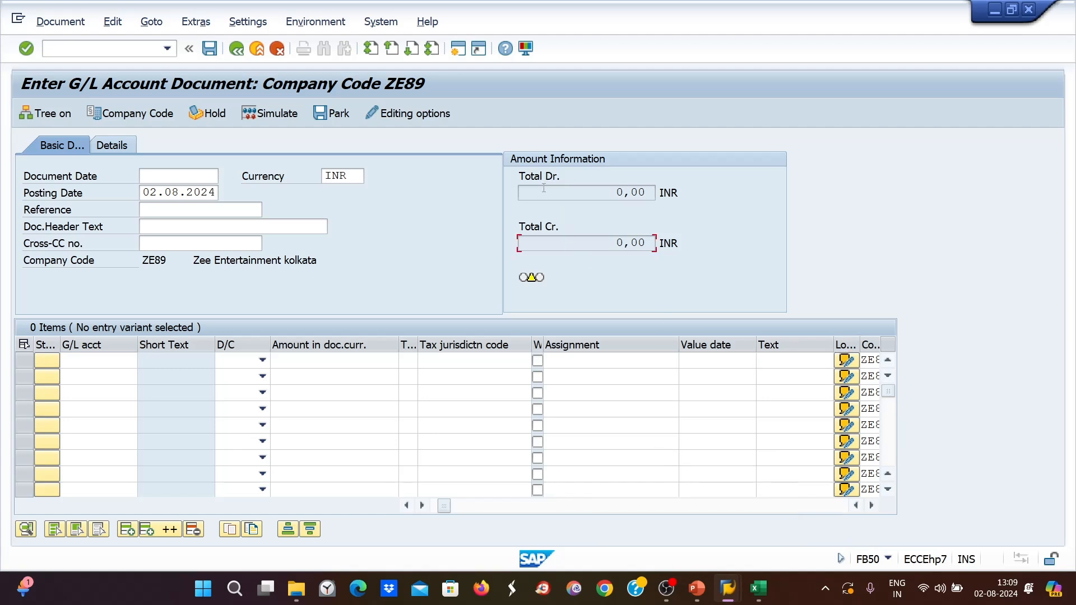
{"action": "left_click", "coordinate": [549, 235]}
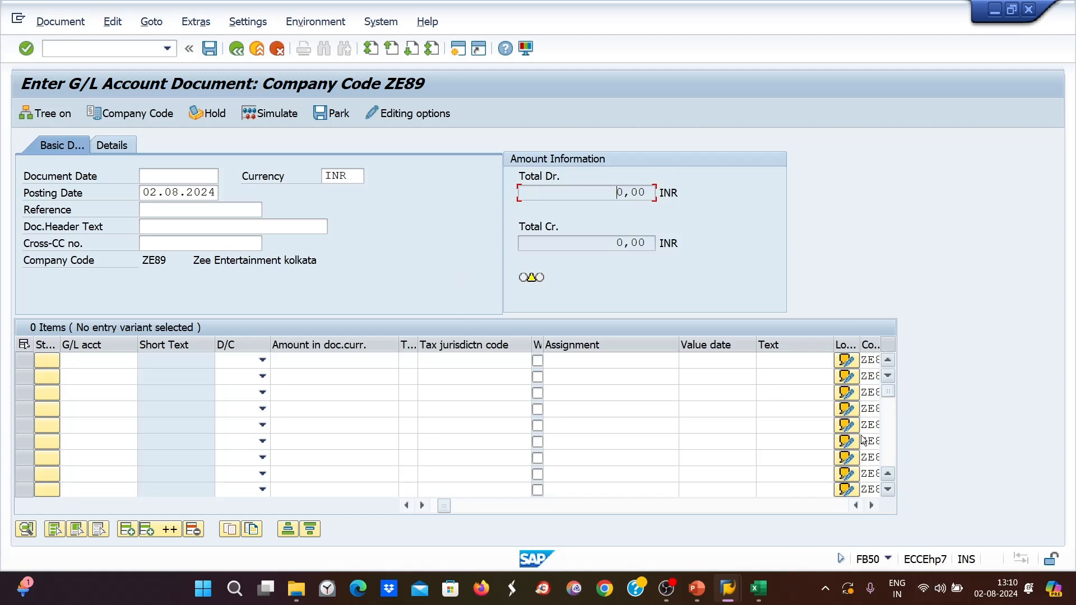
{"action": "left_click", "coordinate": [770, 361]}
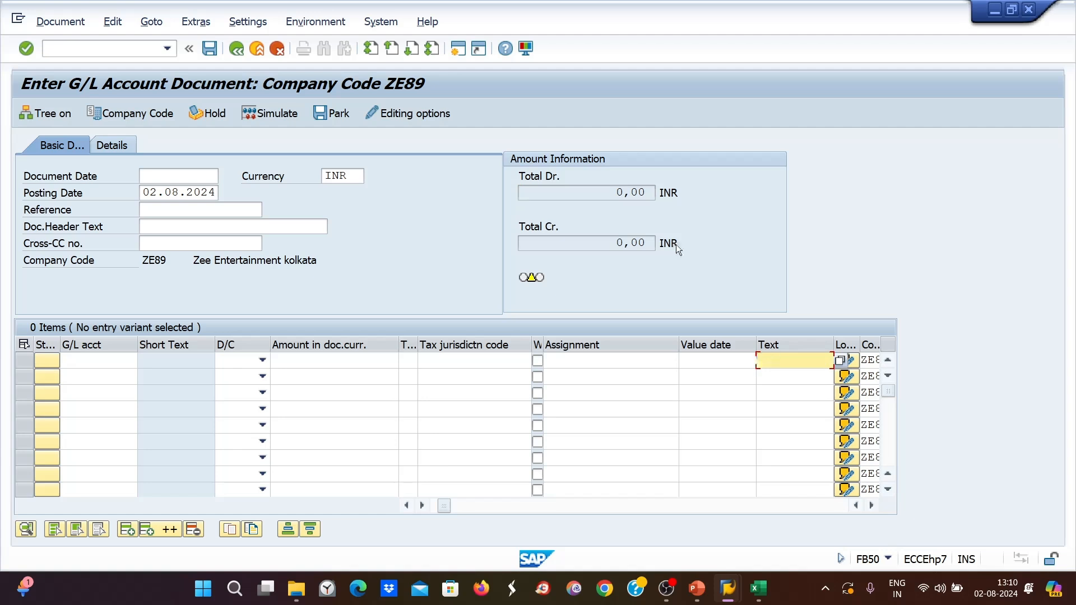
{"action": "left_click", "coordinate": [590, 240]}
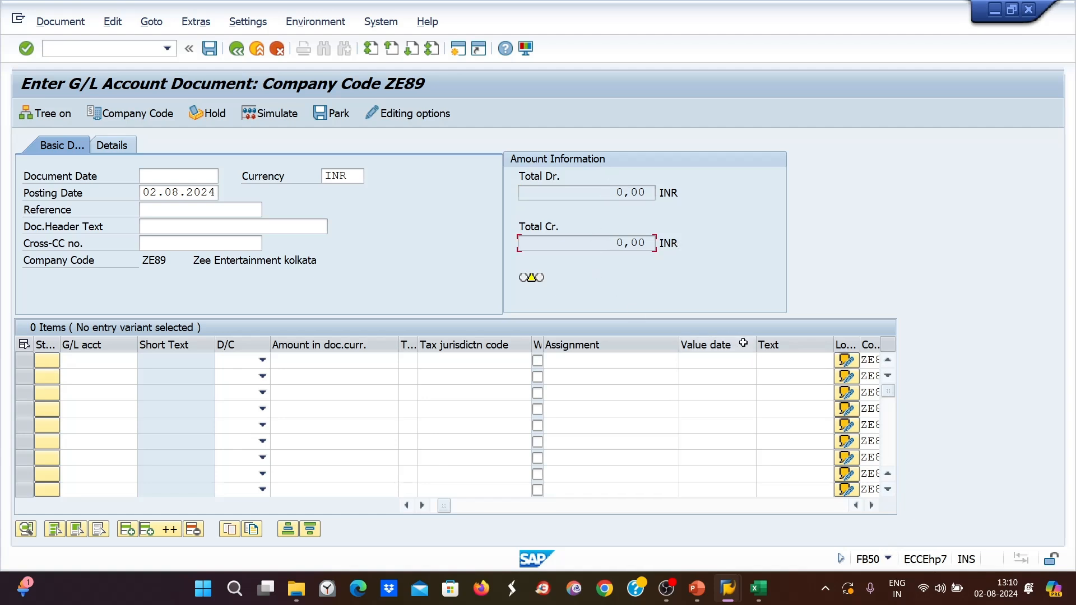
{"action": "left_click", "coordinate": [771, 361]}
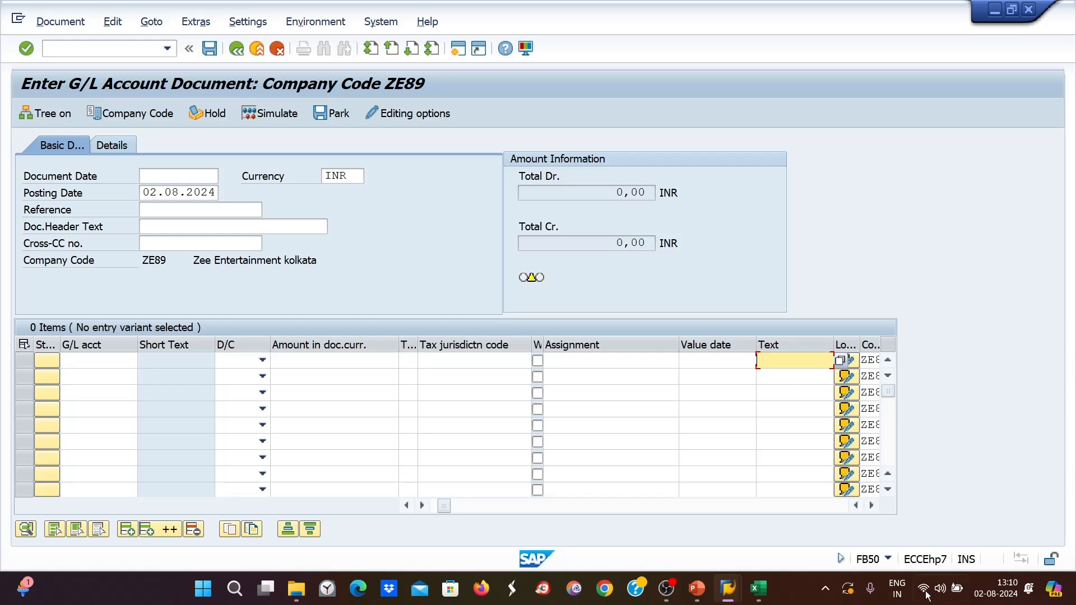
Check the Rent row's Text status in the Excel workbook and return to the SAP entry form to go through the line item fields up to Text.
{"action": "left_click", "coordinate": [755, 588]}
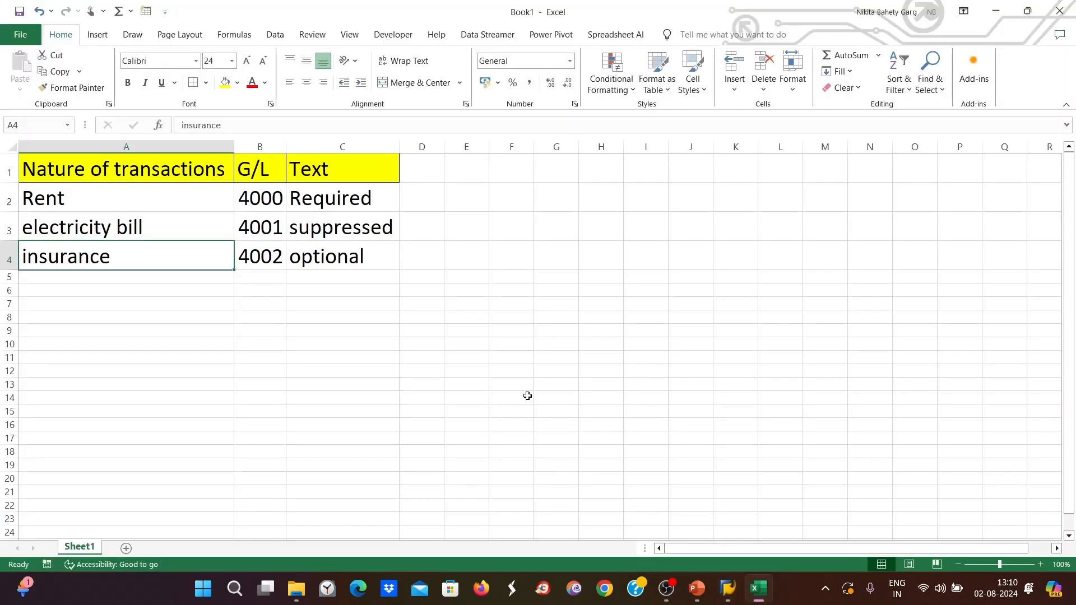
{"action": "left_click", "coordinate": [351, 205]}
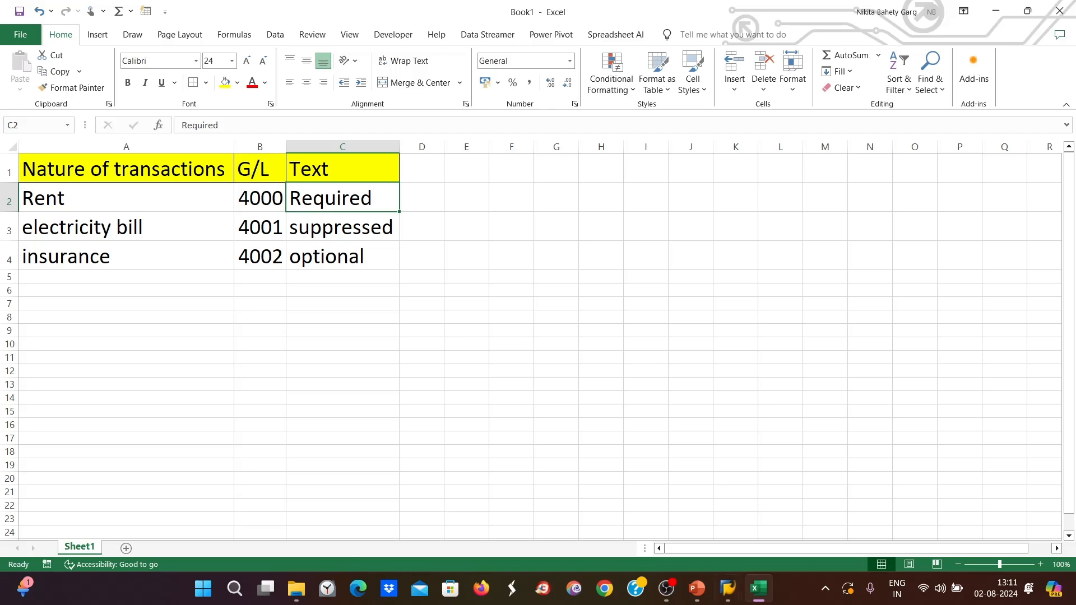
{"action": "left_click", "coordinate": [723, 591]}
{"action": "left_click", "coordinate": [768, 509]}
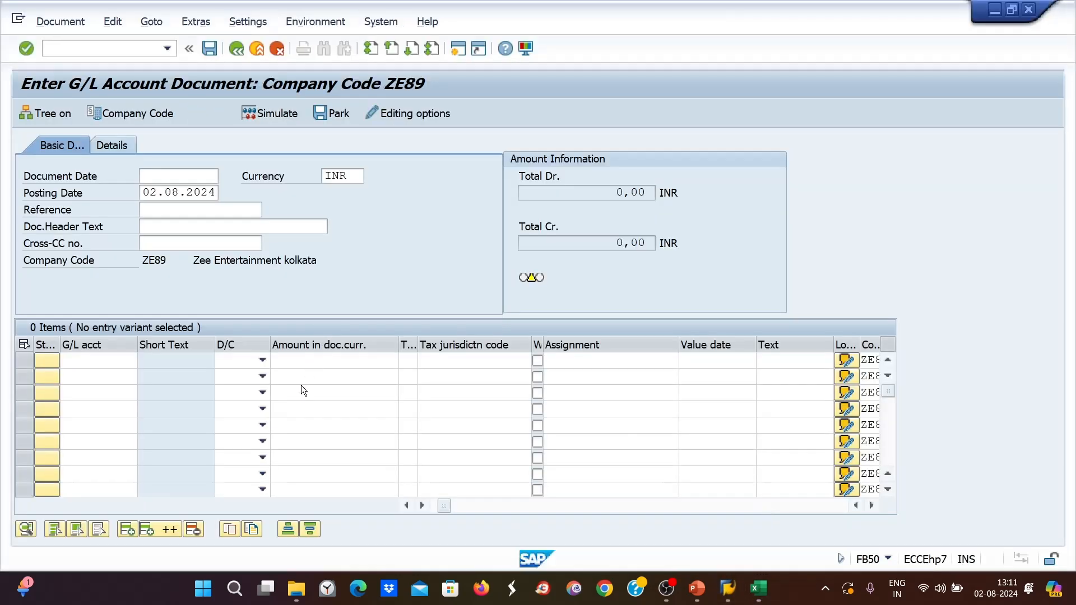
{"action": "left_click", "coordinate": [290, 363]}
{"action": "left_click", "coordinate": [84, 376]}
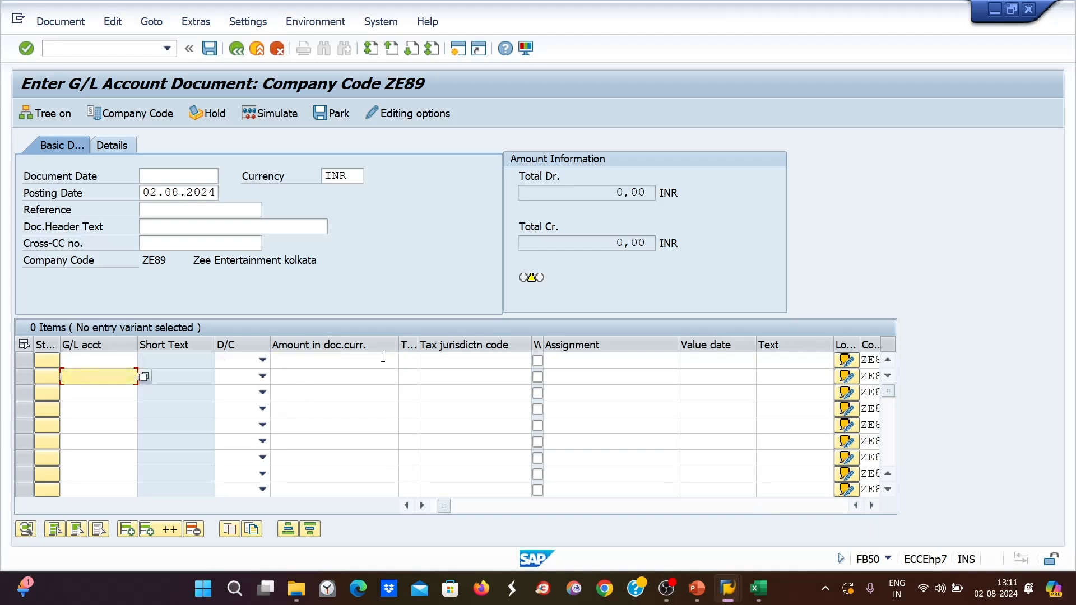
{"action": "left_click", "coordinate": [426, 377]}
{"action": "left_click", "coordinate": [609, 374]}
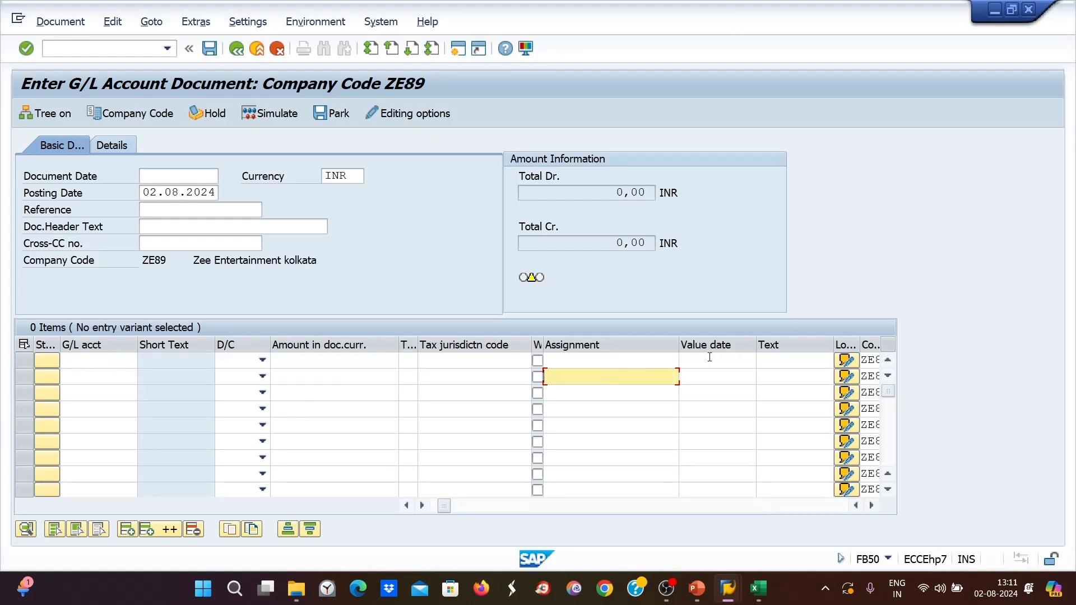
{"action": "left_click", "coordinate": [717, 376]}
{"action": "left_click", "coordinate": [793, 360]}
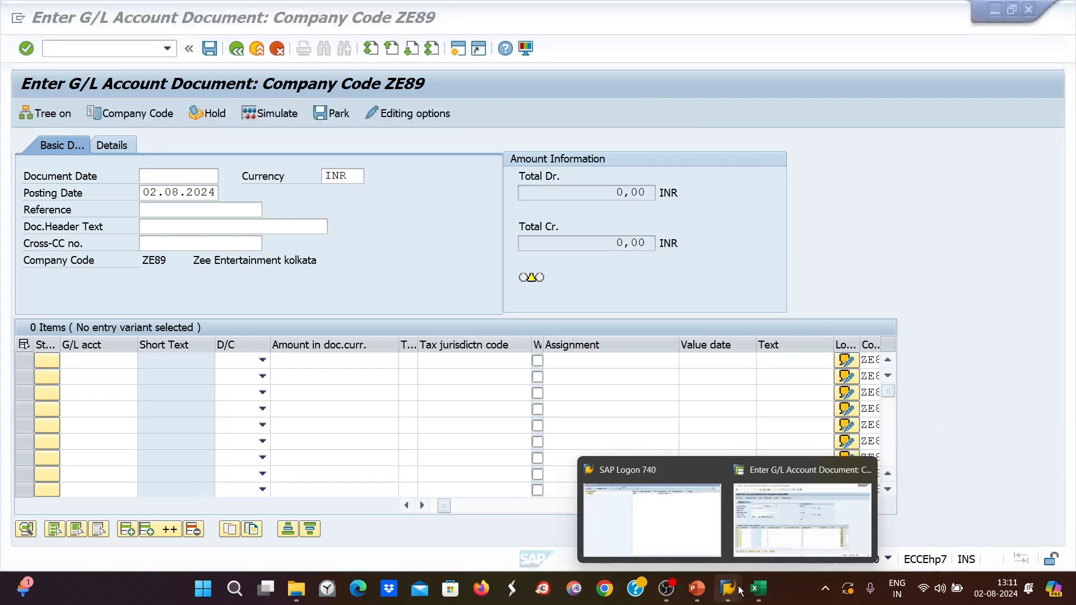
Switch to the Excel workbook and move the Rent, electricity bill and insurance rows from A2:C4 to start at A7.
{"action": "left_click", "coordinate": [696, 588]}
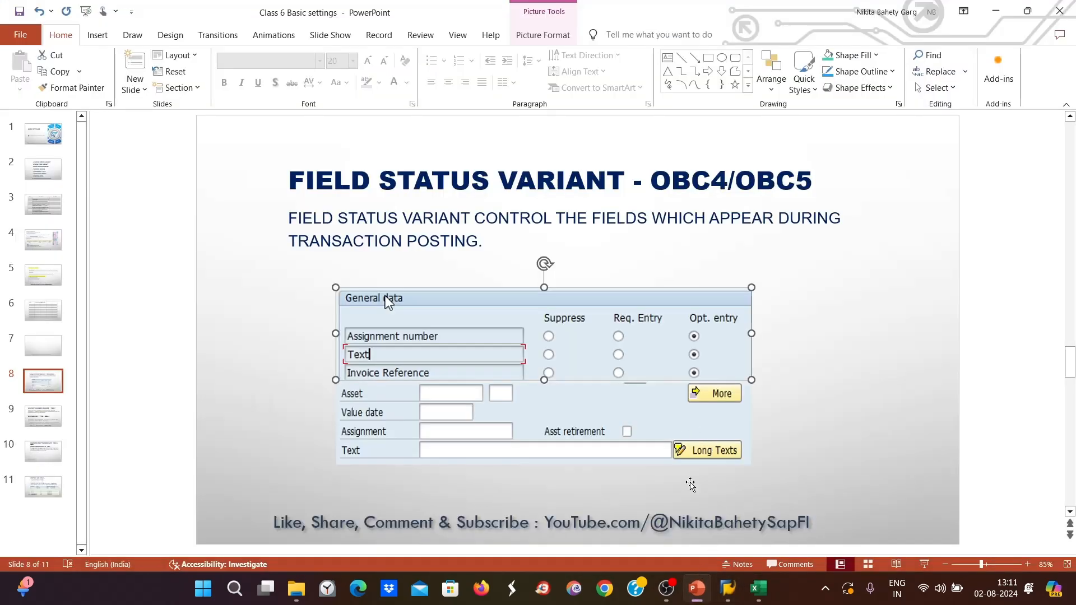
{"action": "left_click", "coordinate": [758, 589]}
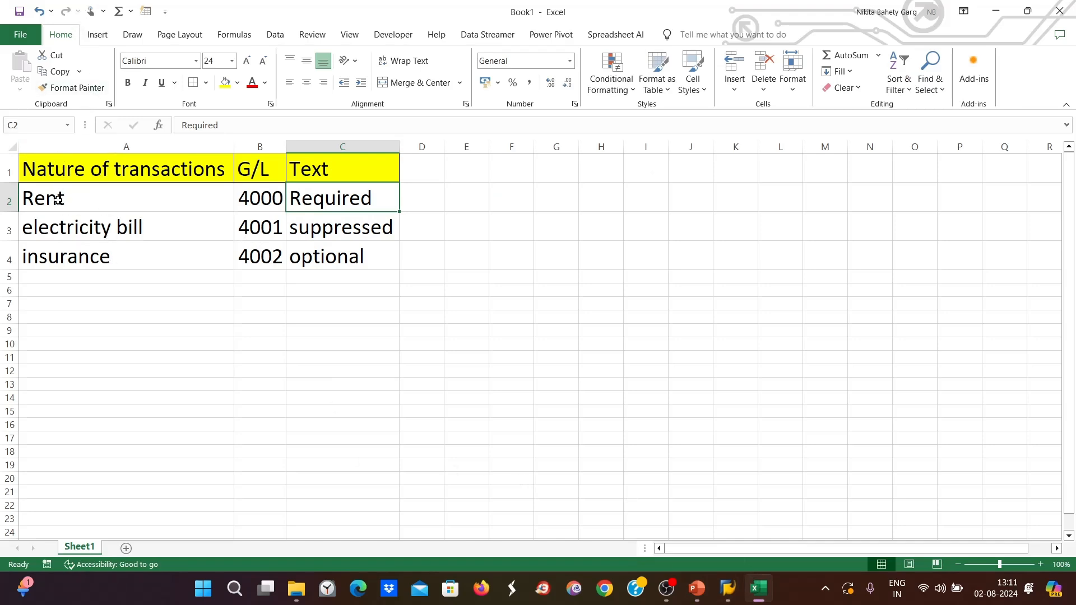
{"action": "left_click_drag", "start_coordinate": [56, 197], "coordinate": [322, 253]}
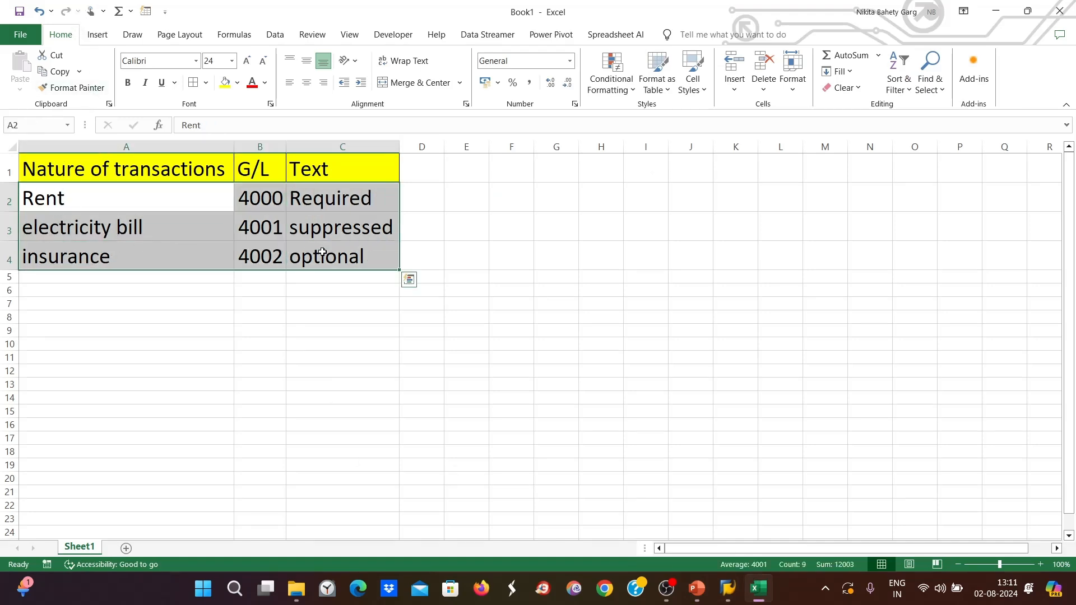
{"action": "key", "text": "ctrl+c"}
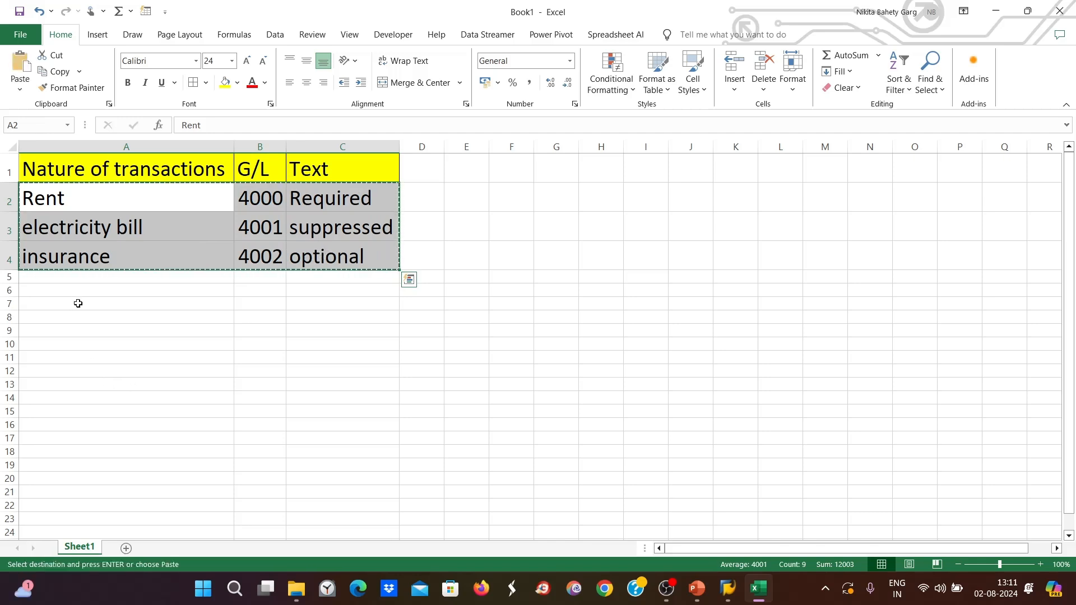
{"action": "left_click_drag", "start_coordinate": [77, 303], "coordinate": [331, 382]}
{"action": "key", "text": "ctrl+v"}
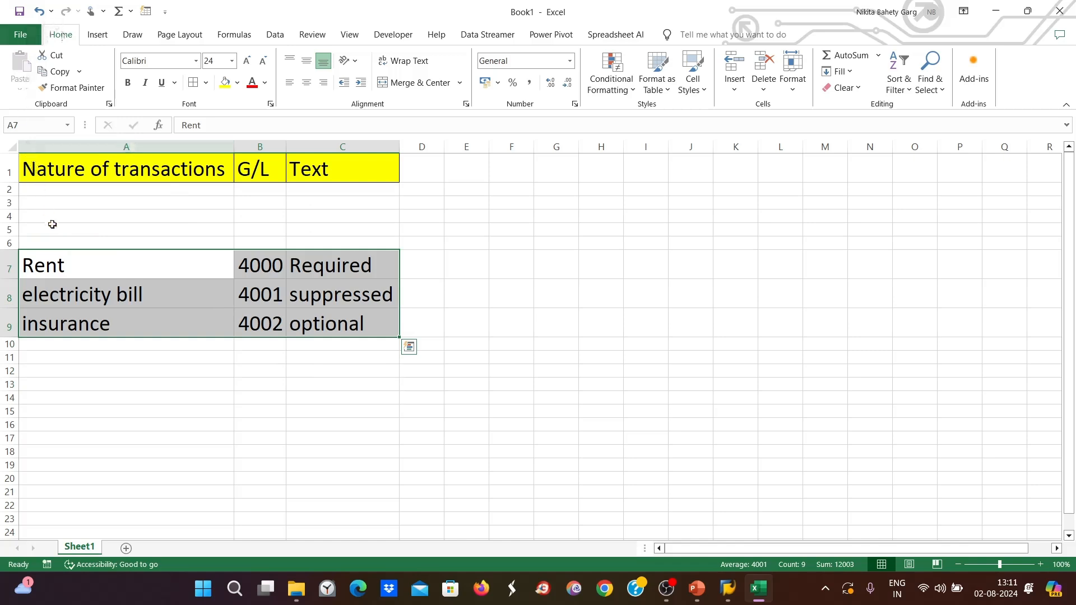
Copy the three transaction rows from A7:C9 back under the table headers, starting at cell A2.
{"action": "left_click", "coordinate": [55, 193]}
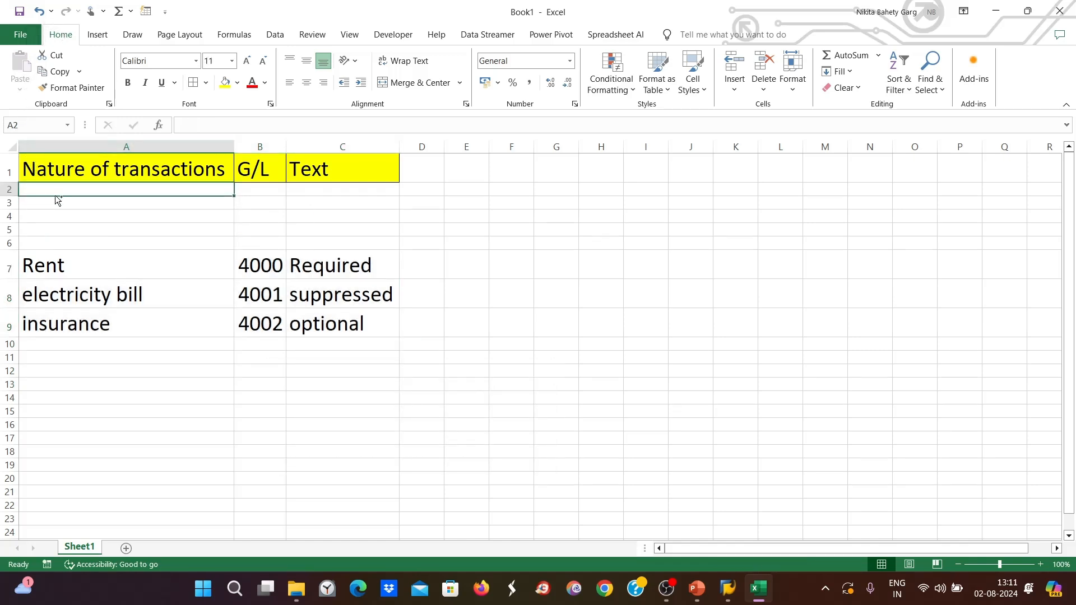
{"action": "left_click_drag", "start_coordinate": [56, 264], "coordinate": [327, 335]}
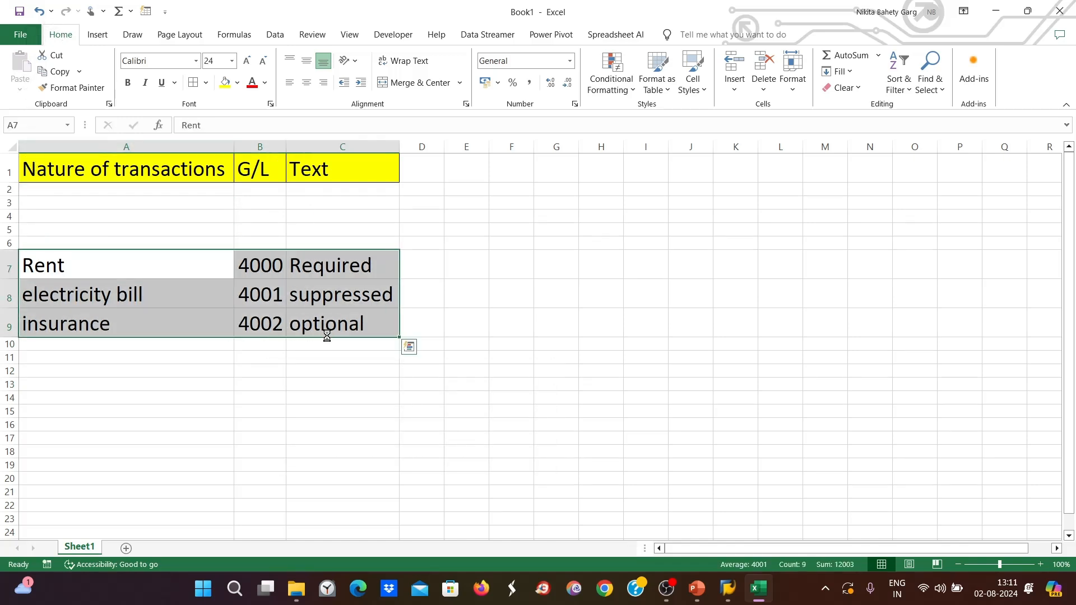
{"action": "key", "text": "ctrl+x"}
{"action": "left_click", "coordinate": [182, 190]}
{"action": "key", "text": "ctrl+v"}
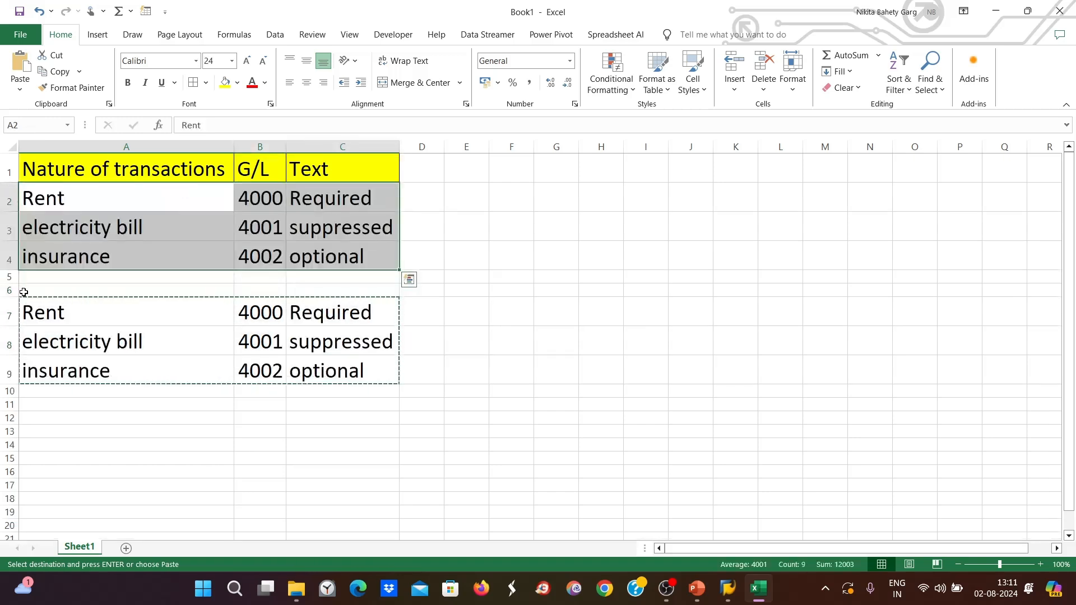
Insert a blank row above the second set of transactions at row 7.
{"action": "left_click", "coordinate": [7, 306]}
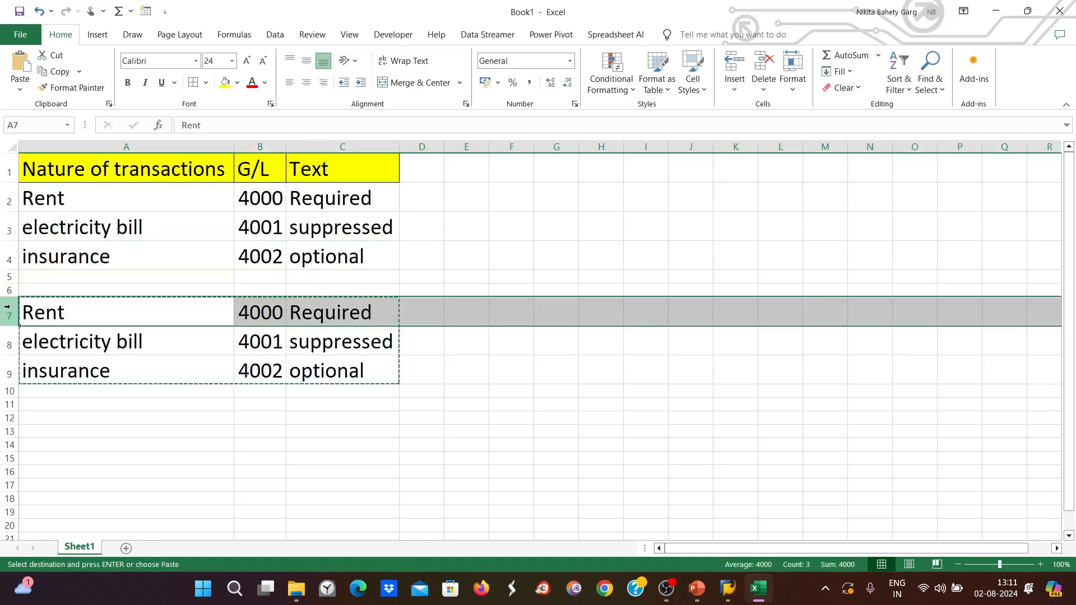
{"action": "right_click", "coordinate": [7, 306]}
{"action": "left_click", "coordinate": [52, 428]}
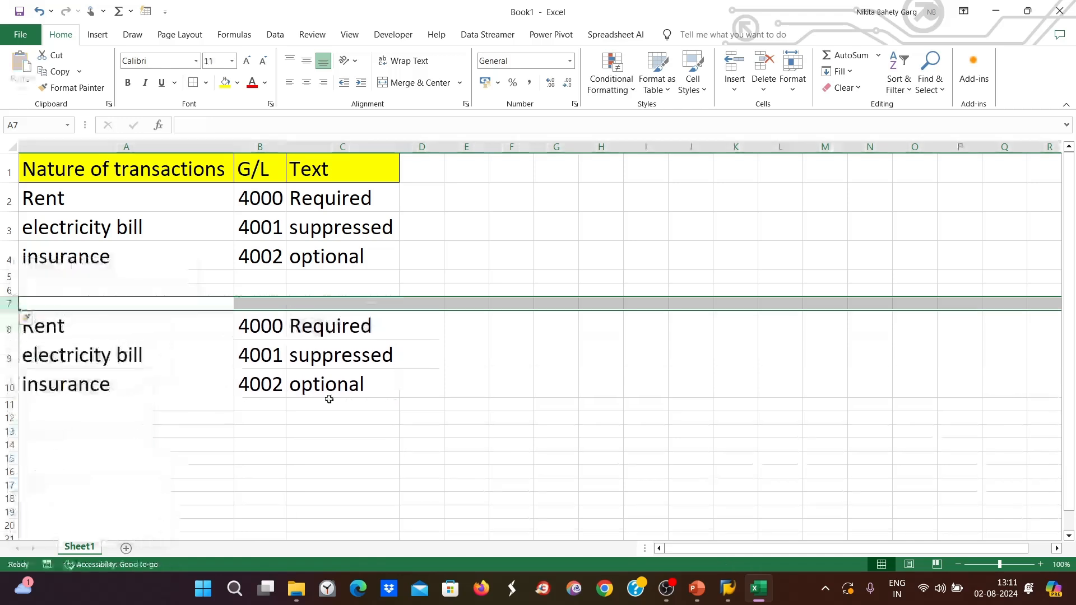
Review the G/L account and Text status of the Rent, electricity bill and insurance rows in the second set.
{"action": "left_click", "coordinate": [376, 378]}
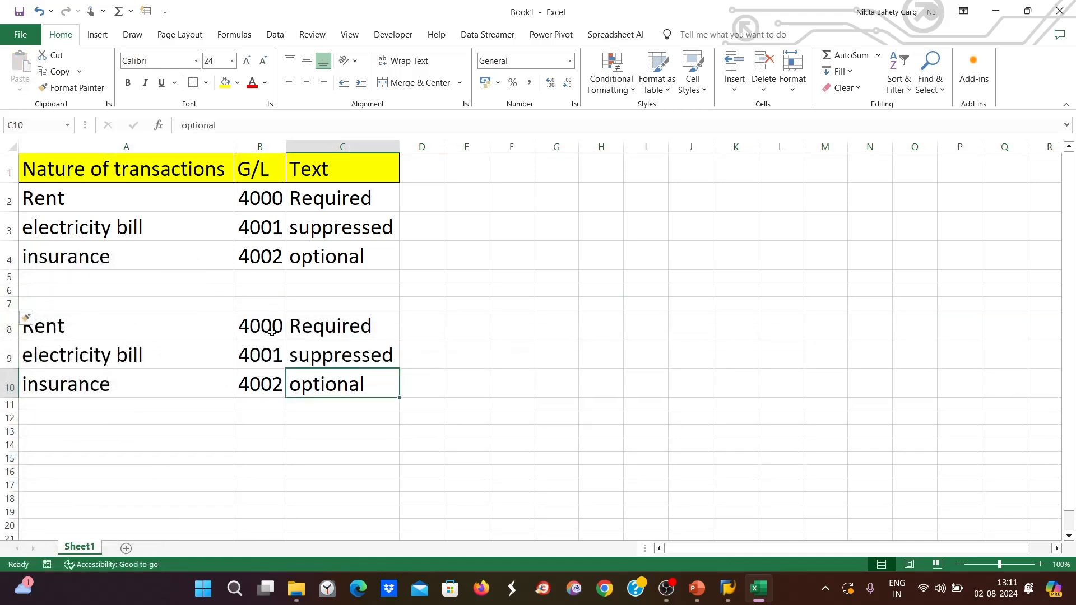
{"action": "left_click", "coordinate": [98, 326]}
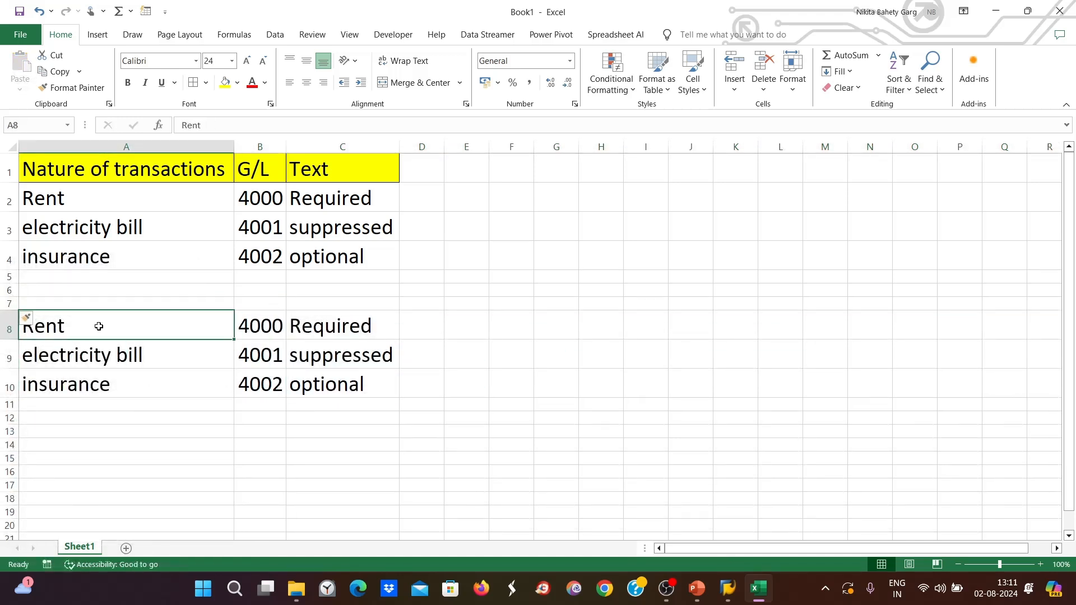
{"action": "left_click", "coordinate": [278, 326]}
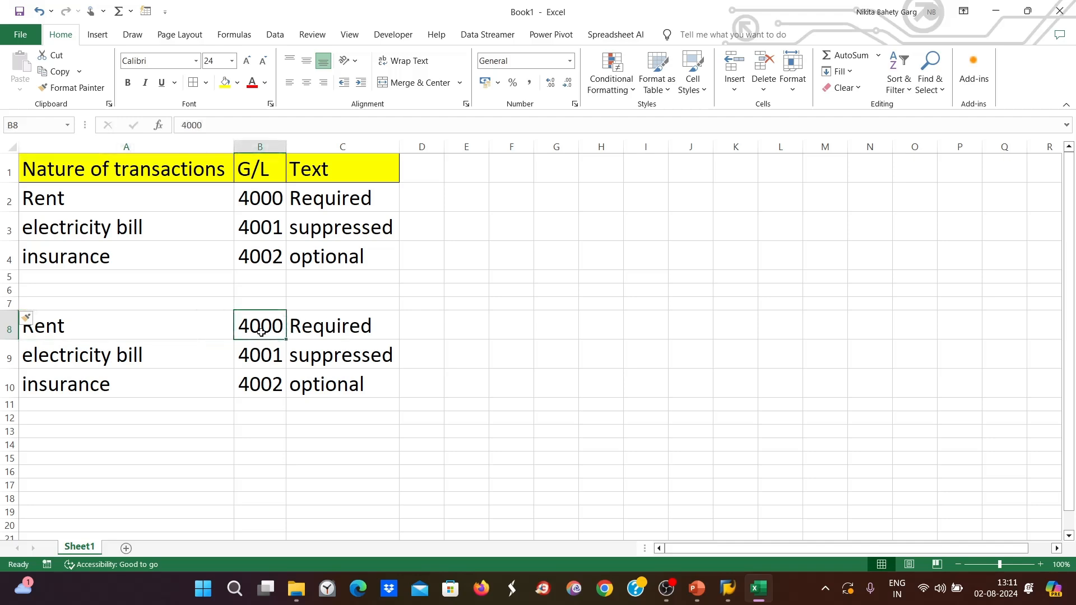
{"action": "left_click", "coordinate": [341, 328]}
{"action": "left_click", "coordinate": [257, 359]}
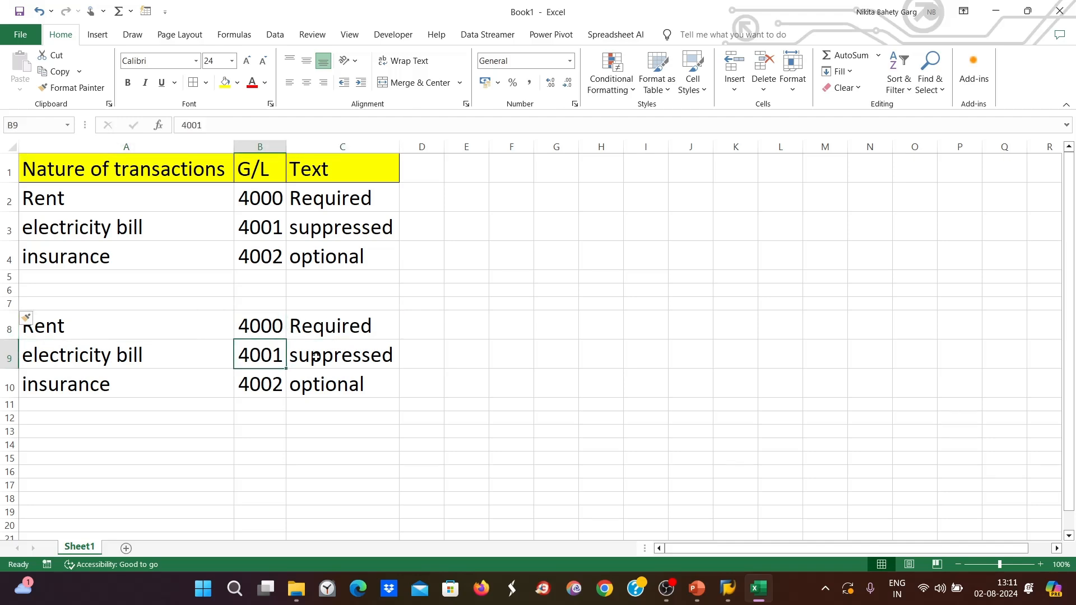
{"action": "left_click", "coordinate": [323, 357]}
{"action": "left_click", "coordinate": [257, 385]}
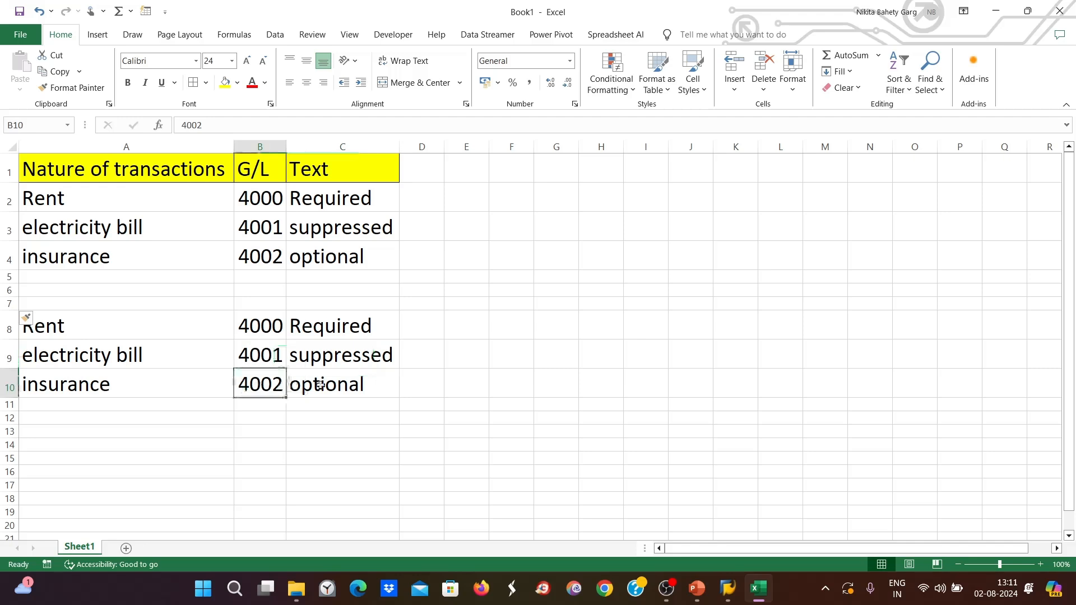
{"action": "left_click", "coordinate": [331, 386]}
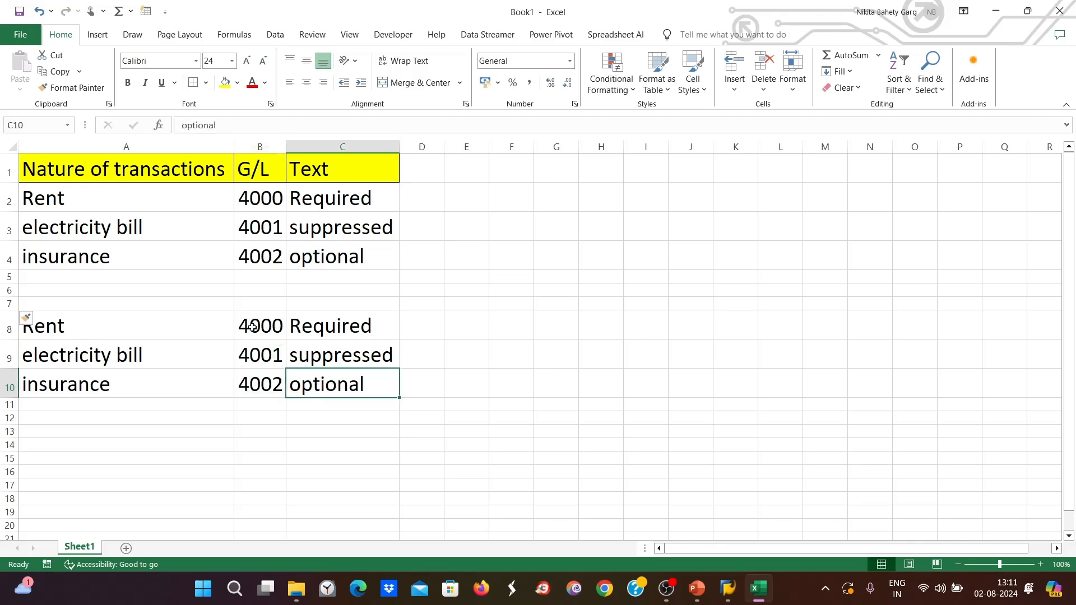
Switch to the SAP document entry form and place the cursor in the first line item's G/L account field.
{"action": "mouse_move", "coordinate": [727, 588]}
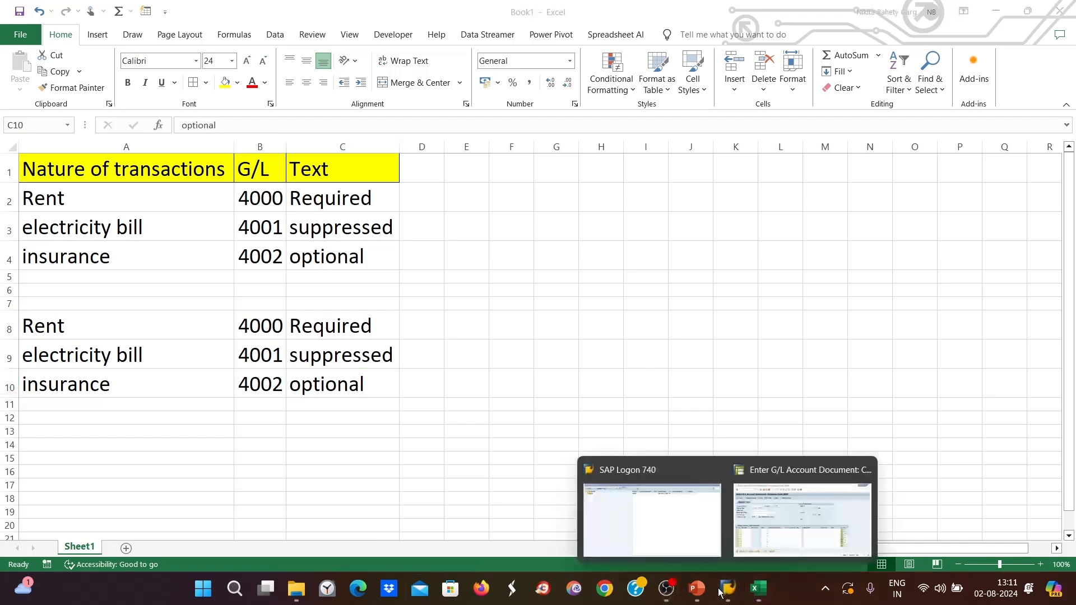
{"action": "left_click", "coordinate": [791, 533]}
{"action": "left_click", "coordinate": [72, 363]}
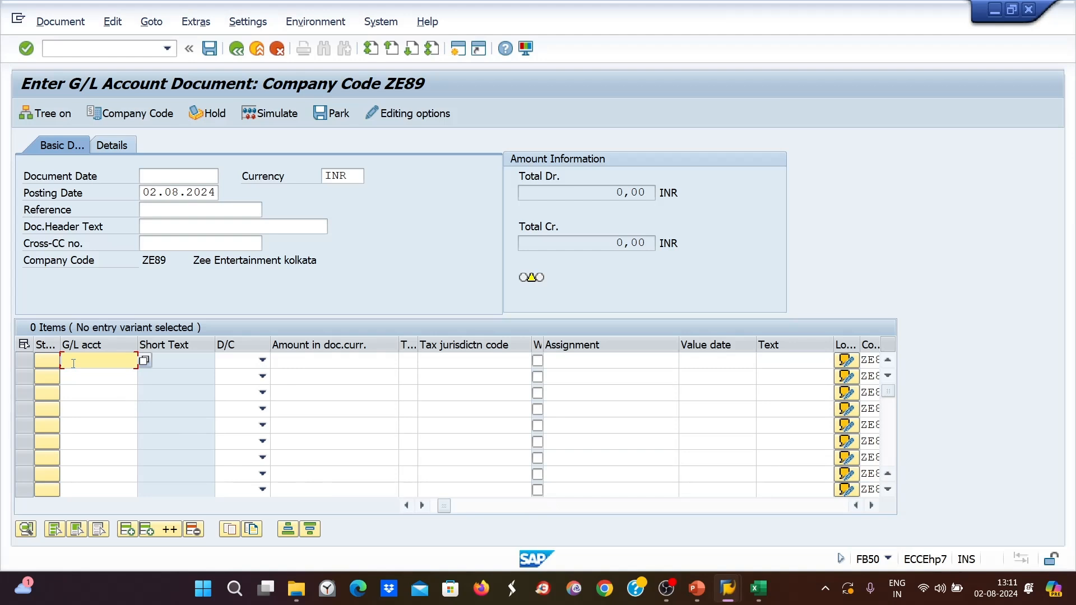
Place the cursor in the first line item's Text field and view the Field Status Variant slide in PowerPoint.
{"action": "left_click", "coordinate": [784, 363]}
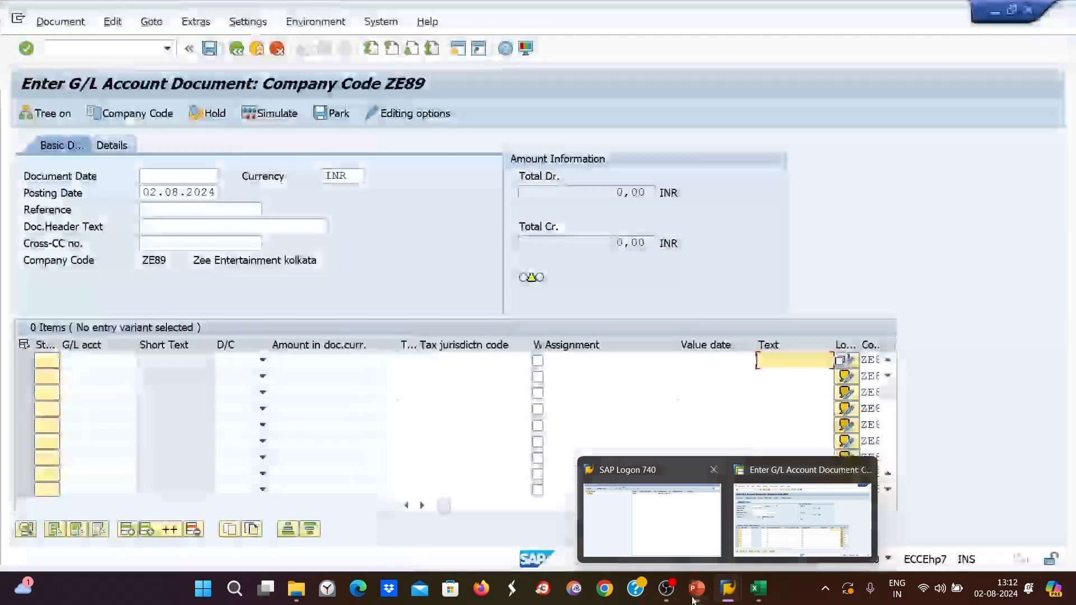
{"action": "left_click", "coordinate": [694, 595]}
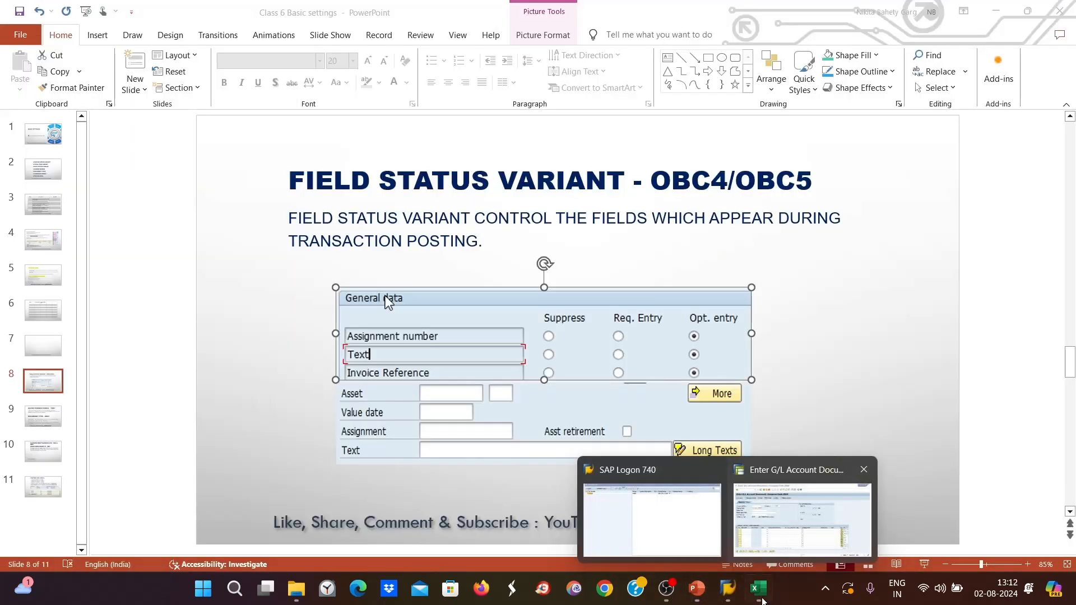
Switch to the Excel workbook and insert a blank column before the G/L column.
{"action": "left_click", "coordinate": [756, 588]}
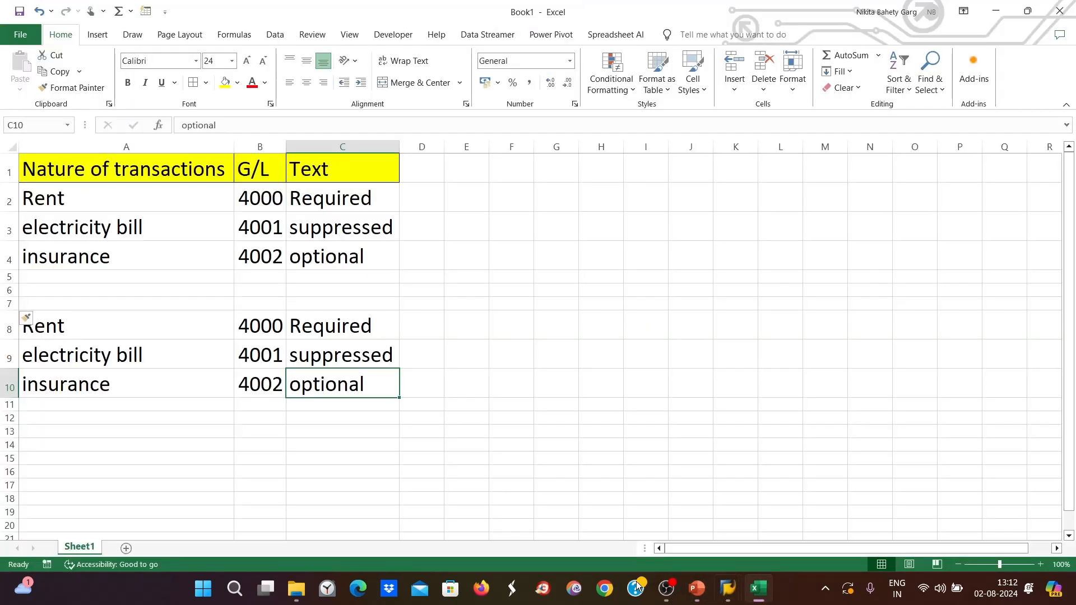
{"action": "right_click", "coordinate": [259, 146]}
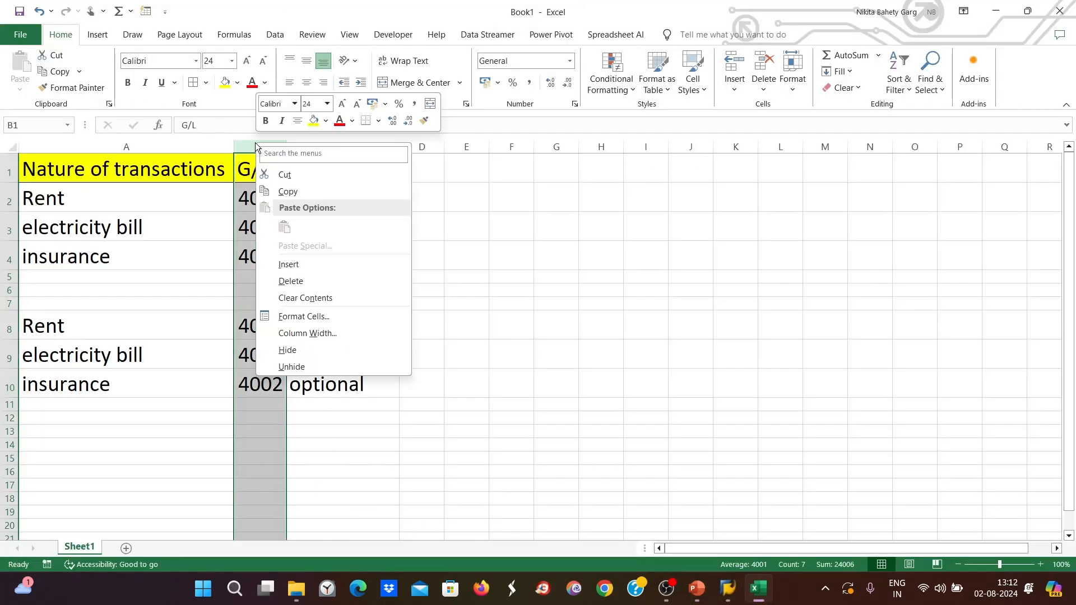
{"action": "left_click", "coordinate": [289, 264]}
Enter FSG beside Rent in cell B8 and move it up to cell B7.
{"action": "left_click", "coordinate": [294, 321]}
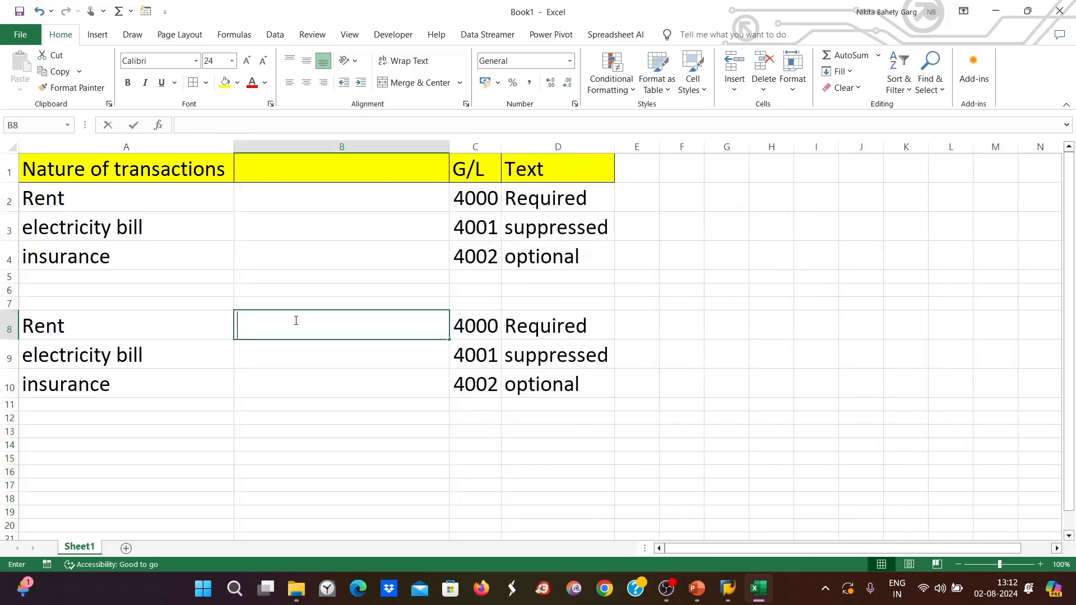
{"action": "type", "text": "FSG"}
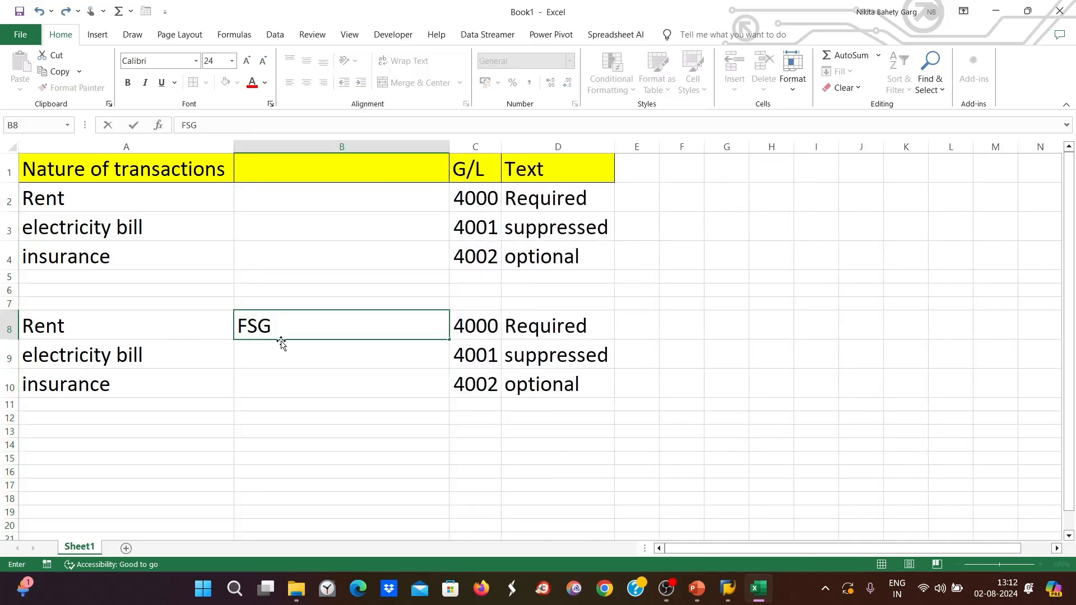
{"action": "left_click", "coordinate": [275, 328]}
{"action": "left_click", "coordinate": [323, 353]}
{"action": "left_click", "coordinate": [269, 318]}
{"action": "mouse_move", "coordinate": [268, 320]}
{"action": "left_mouse_down"}
{"action": "mouse_move", "coordinate": [271, 288]}
{"action": "mouse_move", "coordinate": [274, 305]}
{"action": "left_mouse_up"}
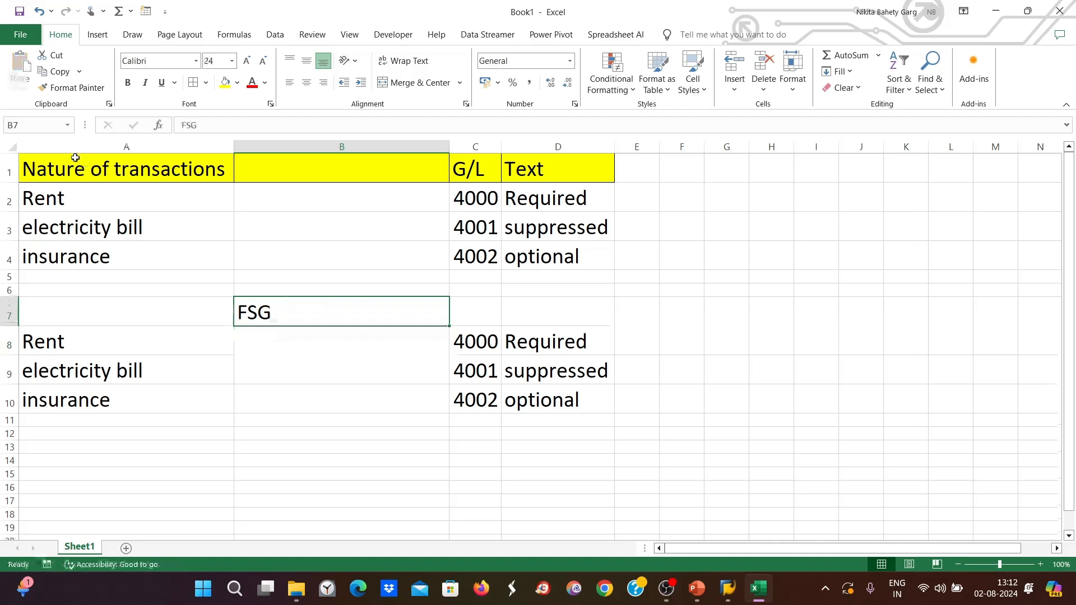
Copy the header row A1:D1 to row 7 above the second set of transactions.
{"action": "left_click_drag", "start_coordinate": [84, 162], "coordinate": [544, 168]}
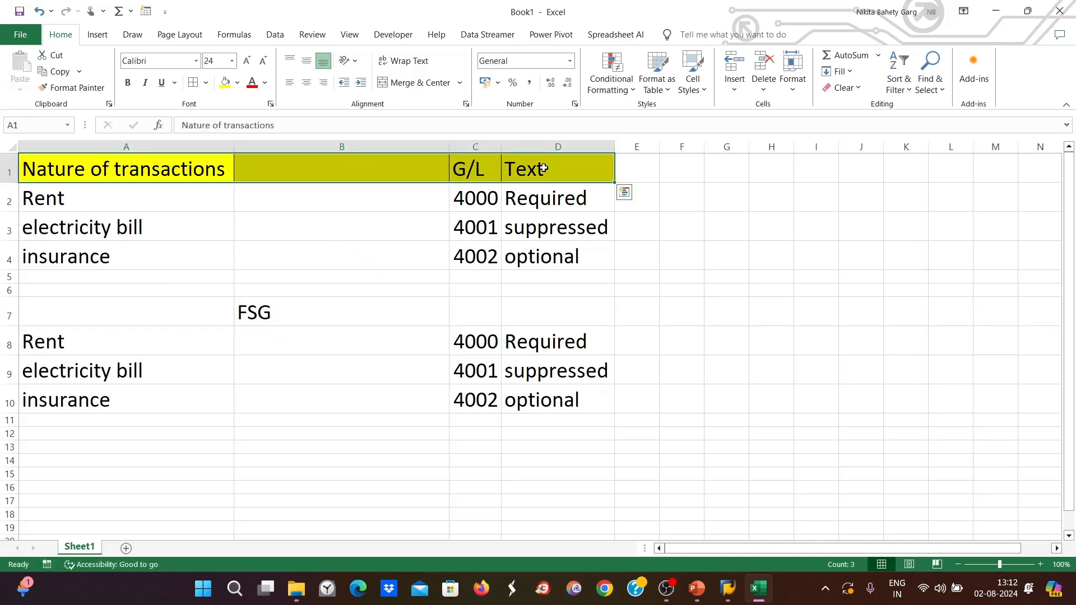
{"action": "key", "text": "ctrl+c"}
{"action": "left_click_drag", "start_coordinate": [221, 310], "coordinate": [526, 298]}
{"action": "key", "text": "ctrl+v"}
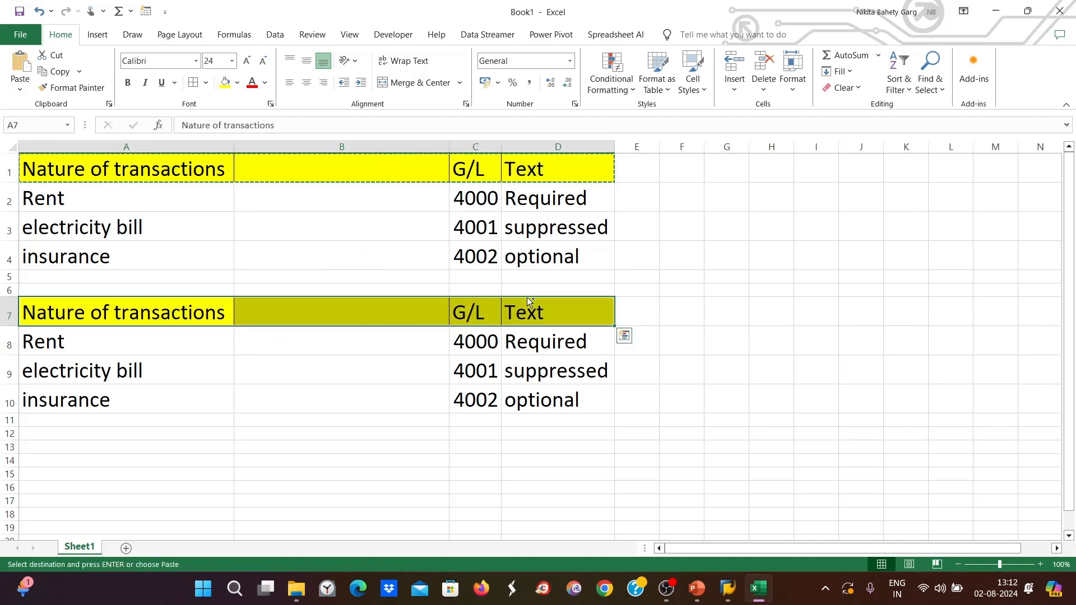
Enter FSG as the heading of the blank column in cell B7.
{"action": "double_click", "coordinate": [309, 298]}
{"action": "double_click", "coordinate": [297, 318]}
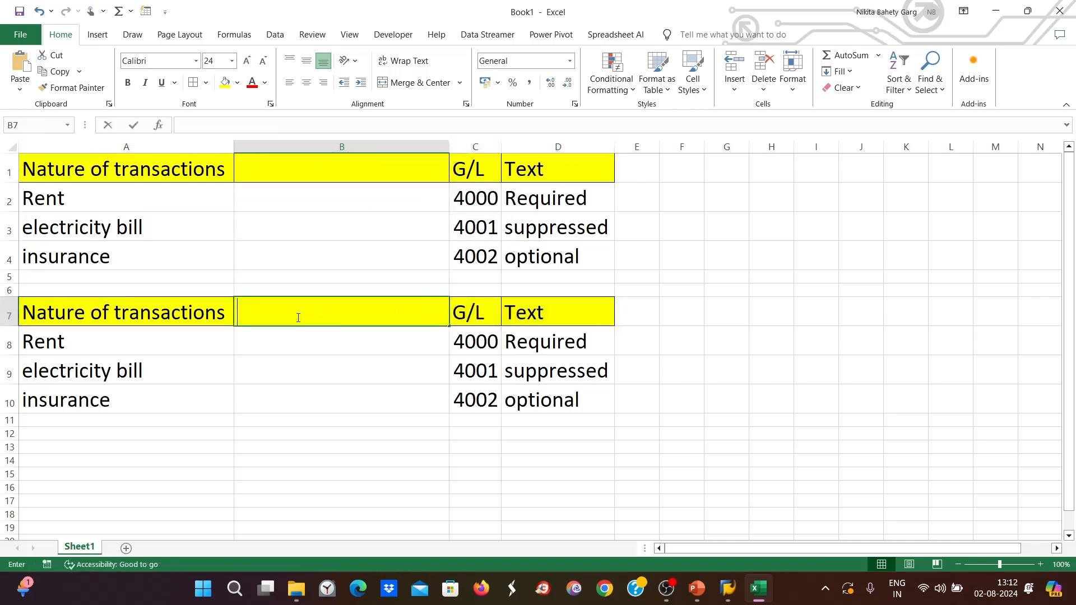
{"action": "type", "text": "FSH"}
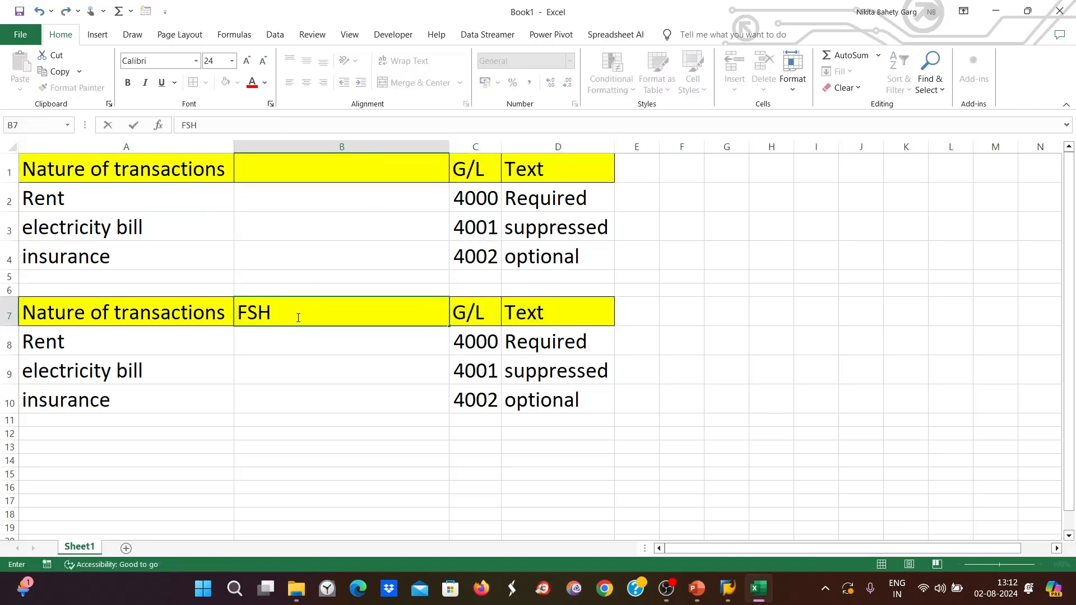
{"action": "key", "text": "BackSpace"}
{"action": "type", "text": "G"}
Enter field status groups G001 for Rent, G002 for electricity bill and G003 for insurance in B8:B10.
{"action": "left_click", "coordinate": [291, 347]}
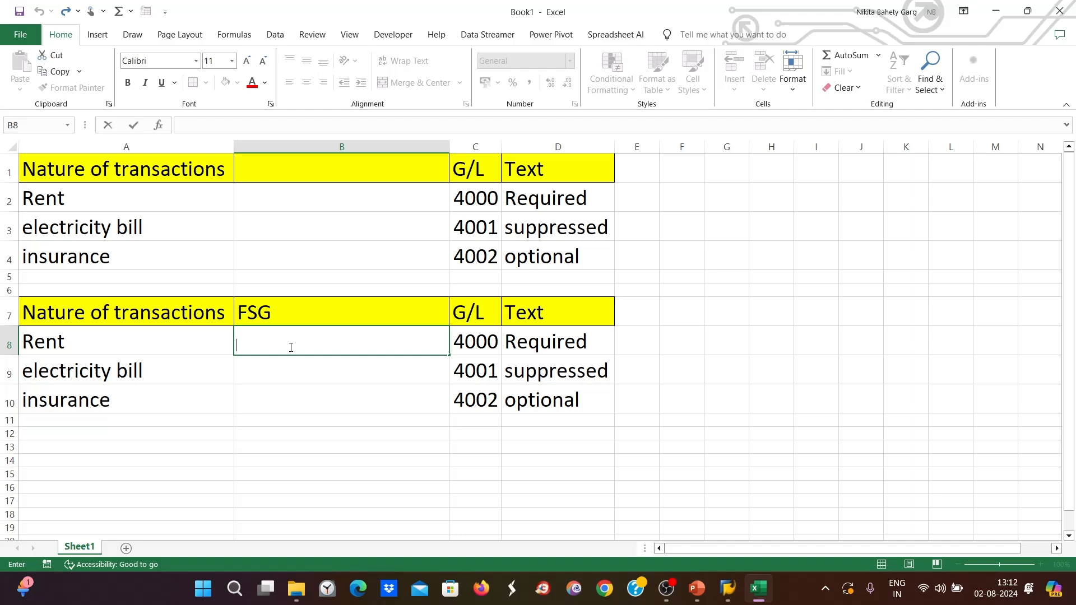
{"action": "type", "text": "G001"}
{"action": "key", "text": "Return"}
{"action": "type", "text": "G002"}
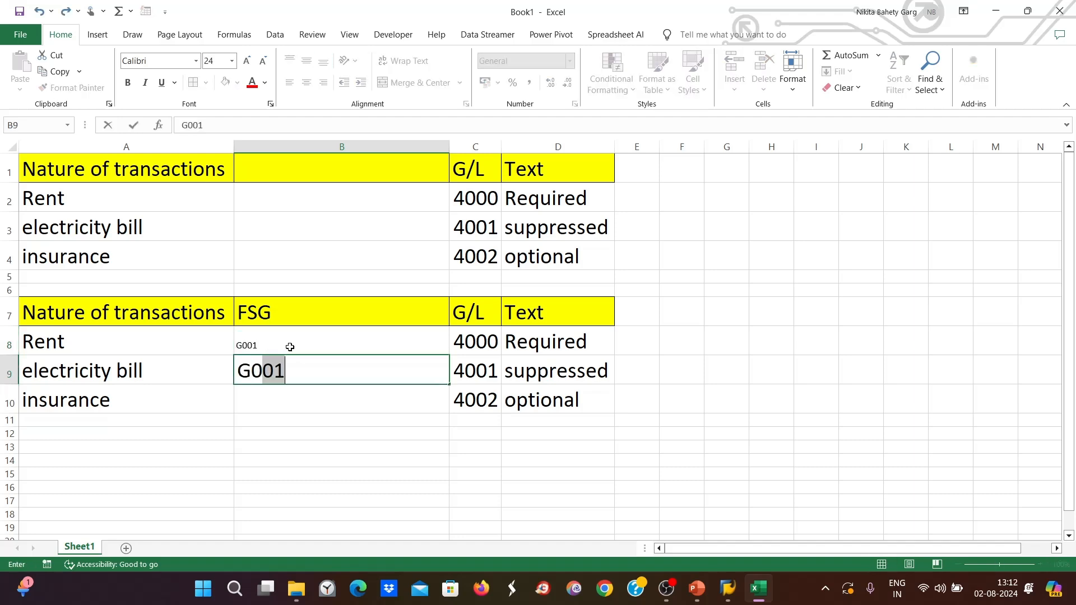
{"action": "key", "text": "Return"}
{"action": "type", "text": "G003"}
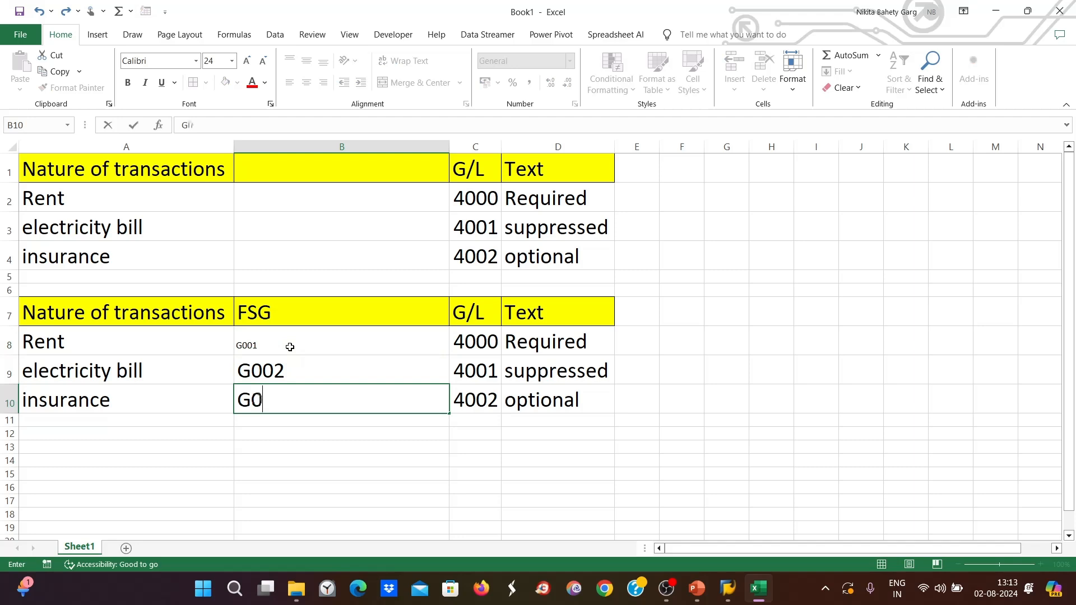
Copy the cell formatting of G002 in B9 to the field status group cells B8:B10.
{"action": "left_click", "coordinate": [269, 369]}
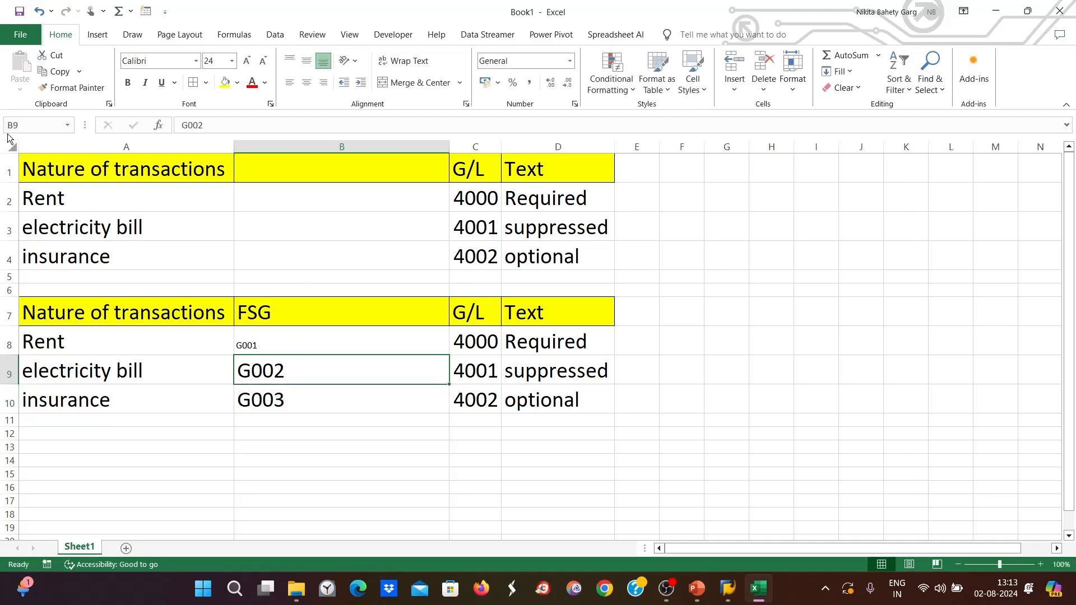
{"action": "left_click", "coordinate": [72, 87]}
{"action": "left_click_drag", "start_coordinate": [303, 338], "coordinate": [305, 400]}
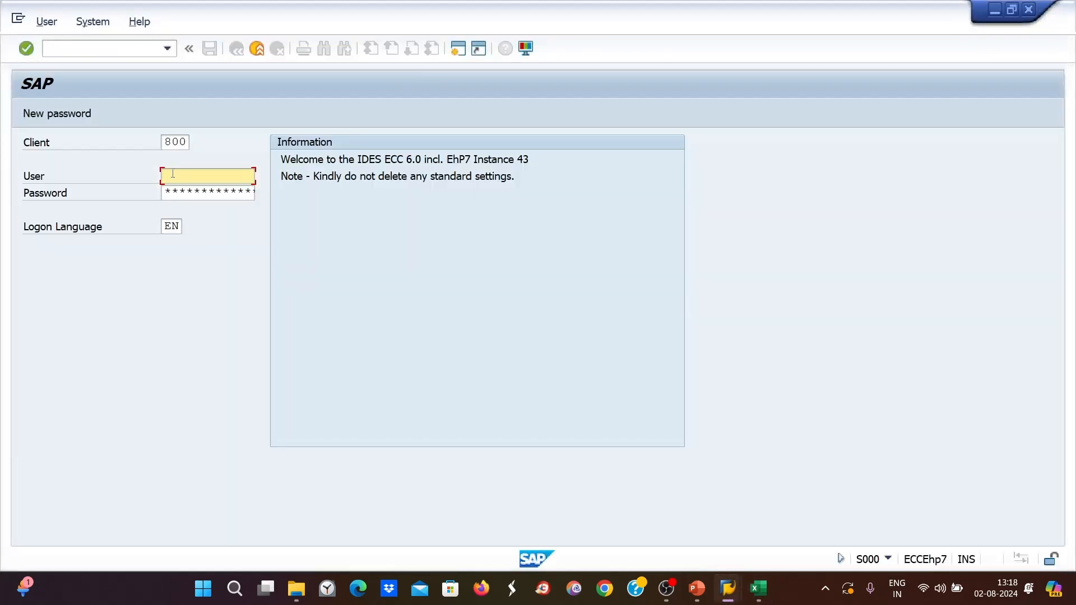
Log on to SAP with the user ID and password, continuing with this logon and ending any other logons.
{"action": "type", "text": "N"}
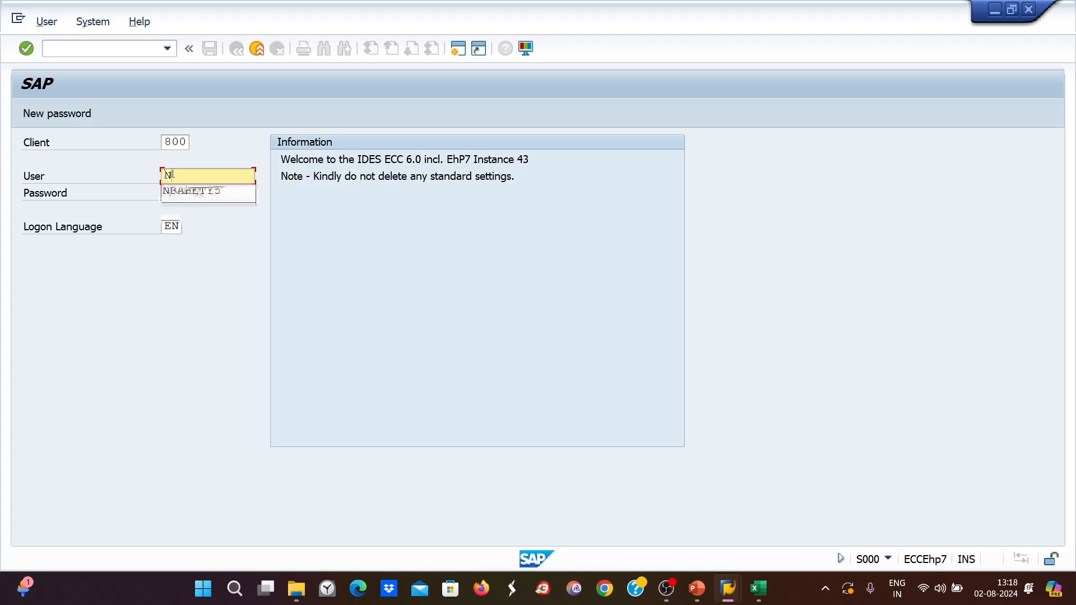
{"action": "left_click", "coordinate": [177, 196]}
{"action": "type", "text": "************"}
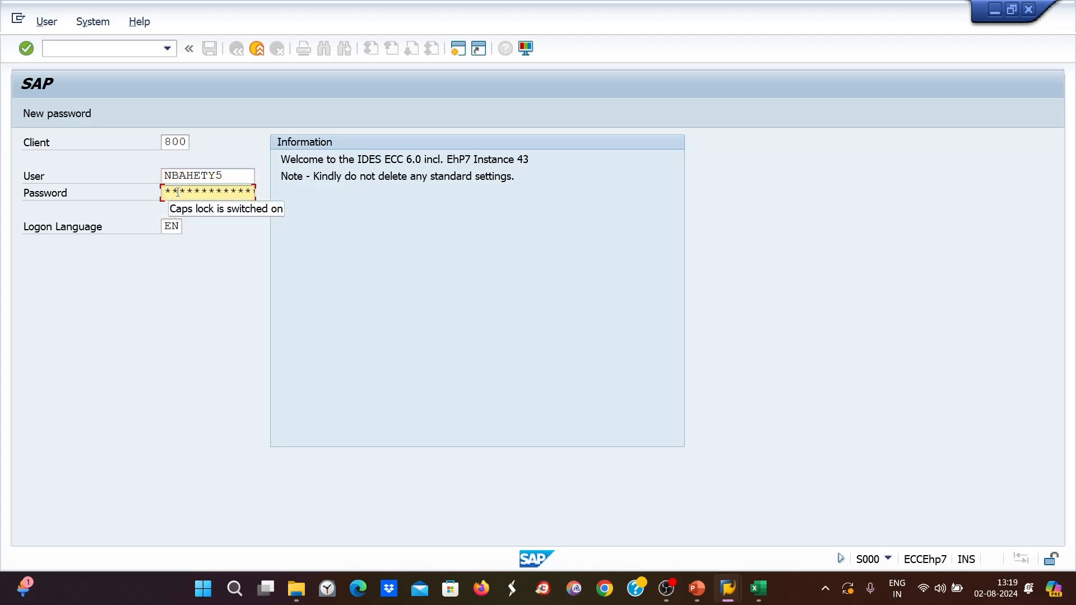
{"action": "type", "text": "****"}
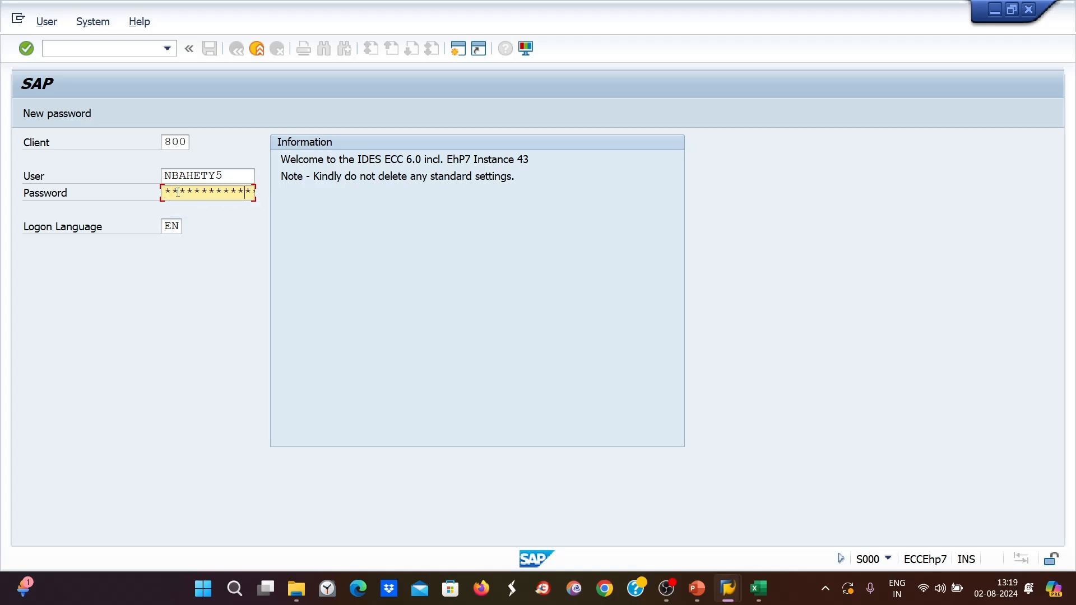
{"action": "key", "text": "Return"}
{"action": "left_click", "coordinate": [91, 457]}
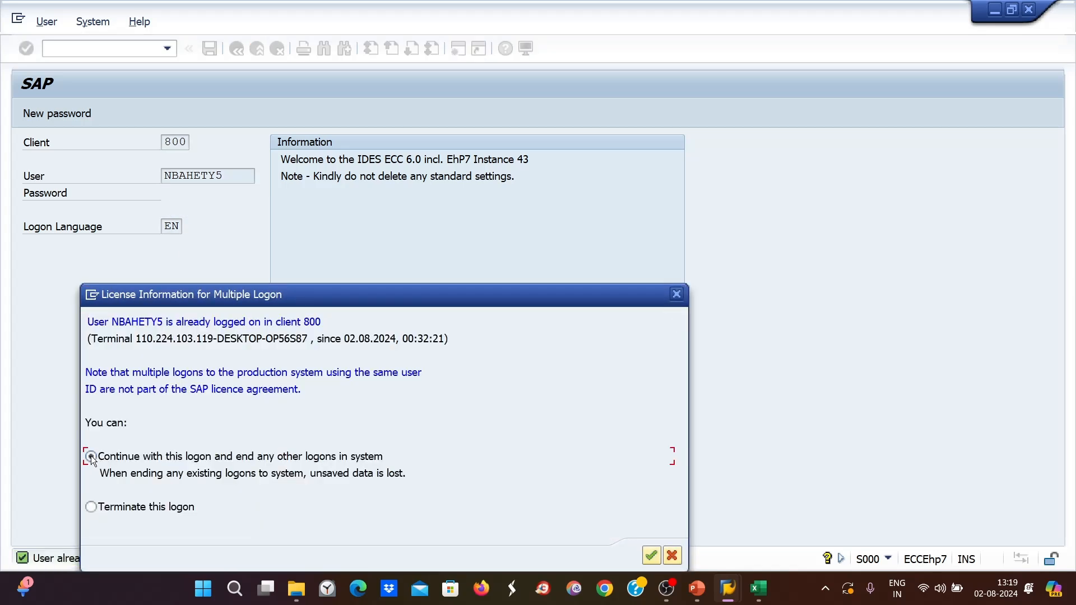
{"action": "left_click", "coordinate": [652, 556]}
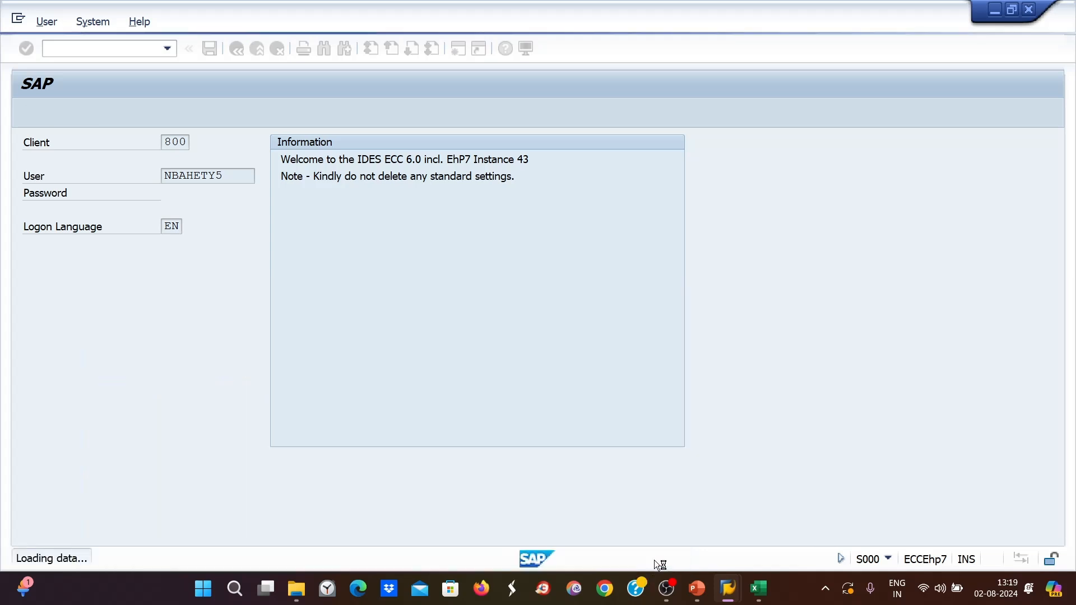
Open transaction FB50 for company code ZE89 and place the cursor in the first line item's G/L account field.
{"action": "type", "text": "fb5"}
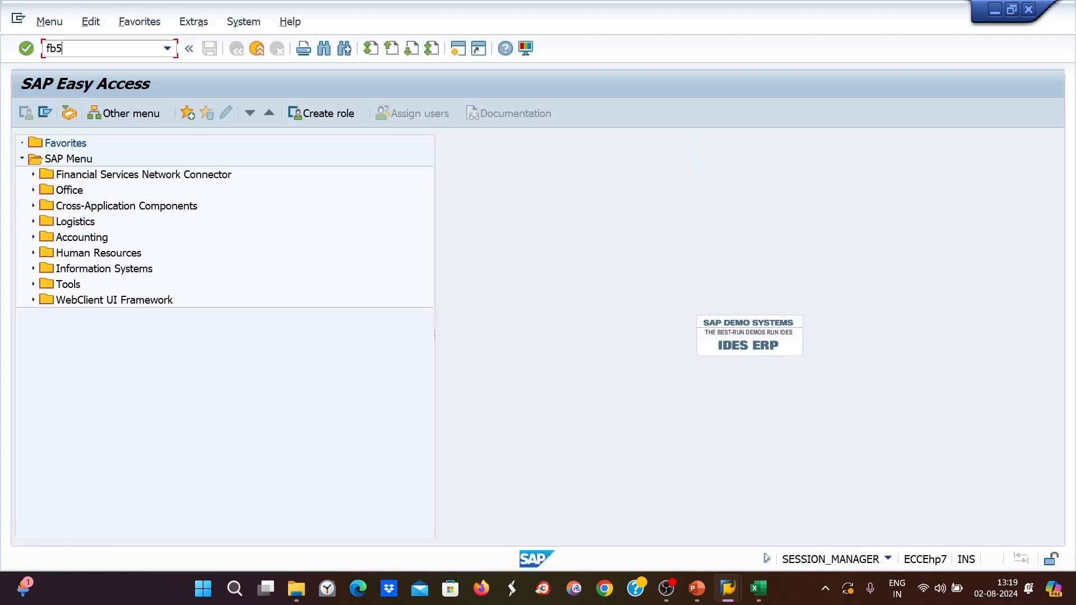
{"action": "type", "text": "0"}
{"action": "key", "text": "Return"}
{"action": "type", "text": "z"}
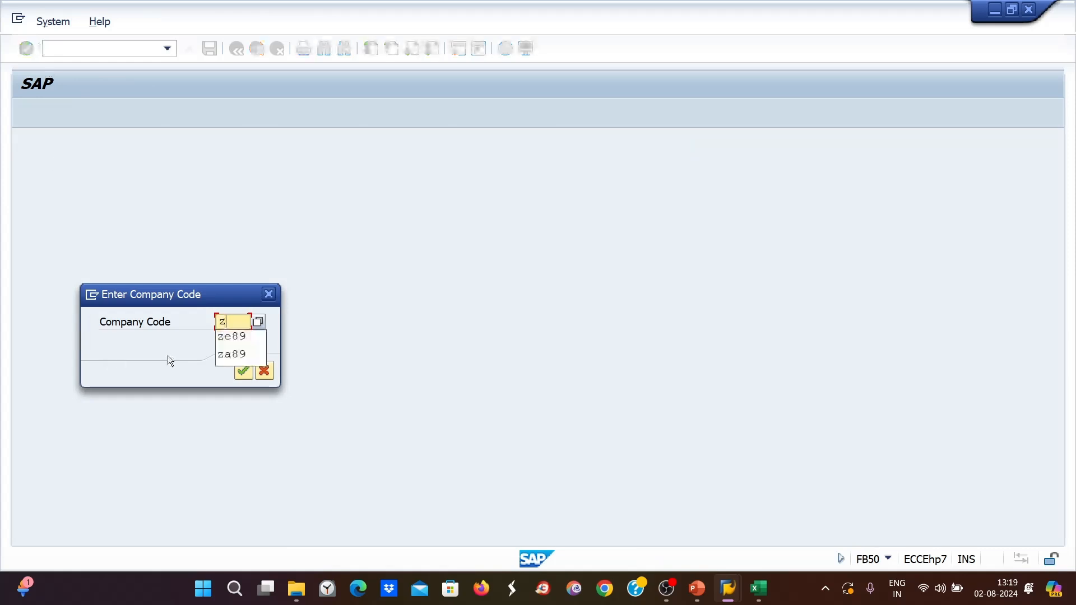
{"action": "type", "text": "e89"}
{"action": "key", "text": "Return"}
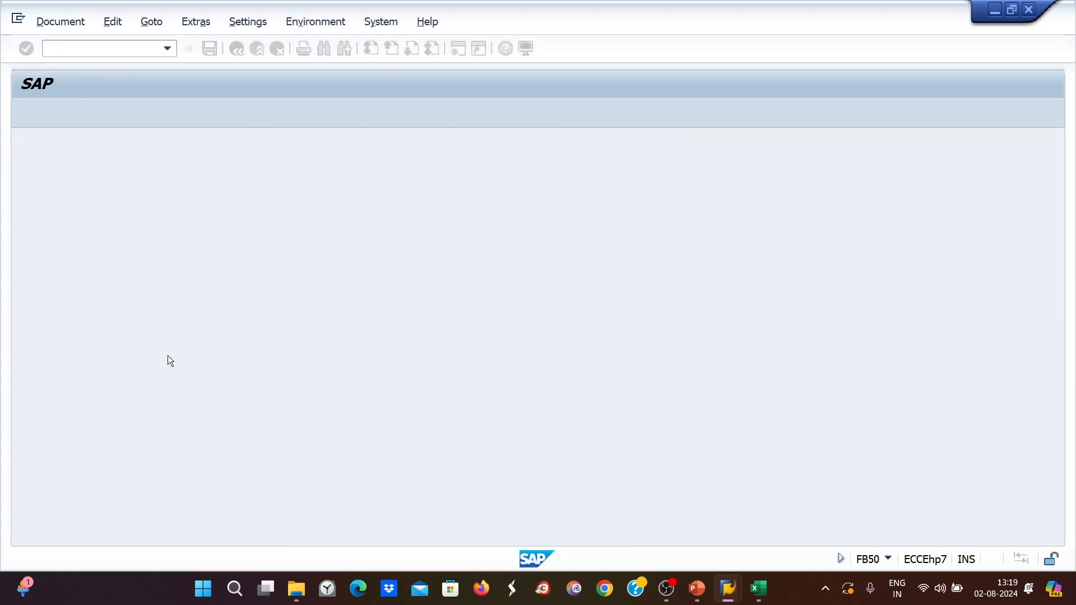
{"action": "left_click", "coordinate": [77, 363]}
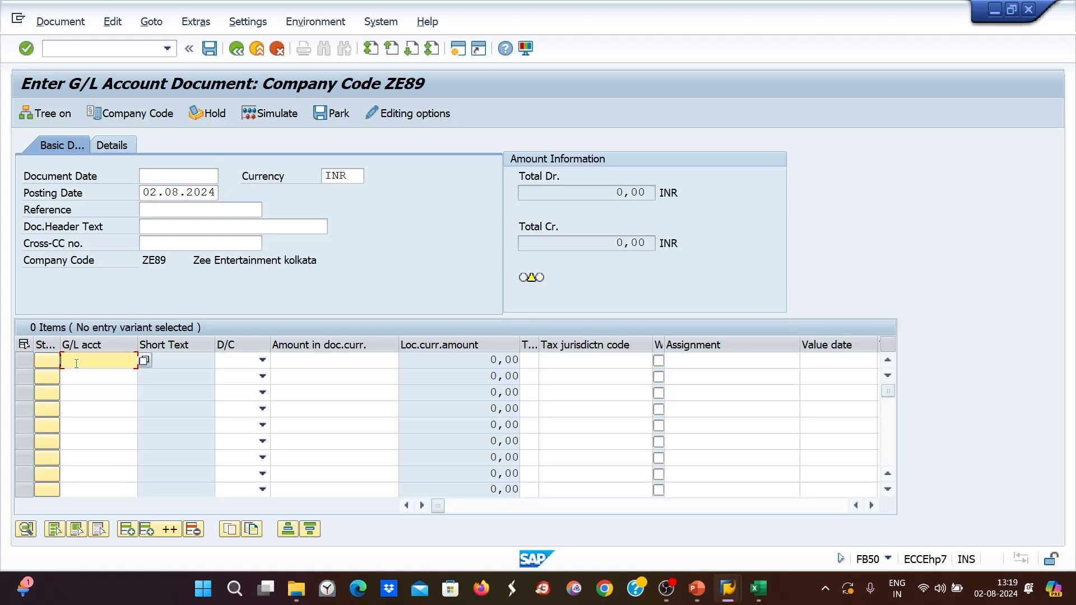
Switch to the Excel workbook and center the G/L accounts in C8:C10 of the second table.
{"action": "left_click", "coordinate": [758, 589]}
{"action": "left_click", "coordinate": [431, 345]}
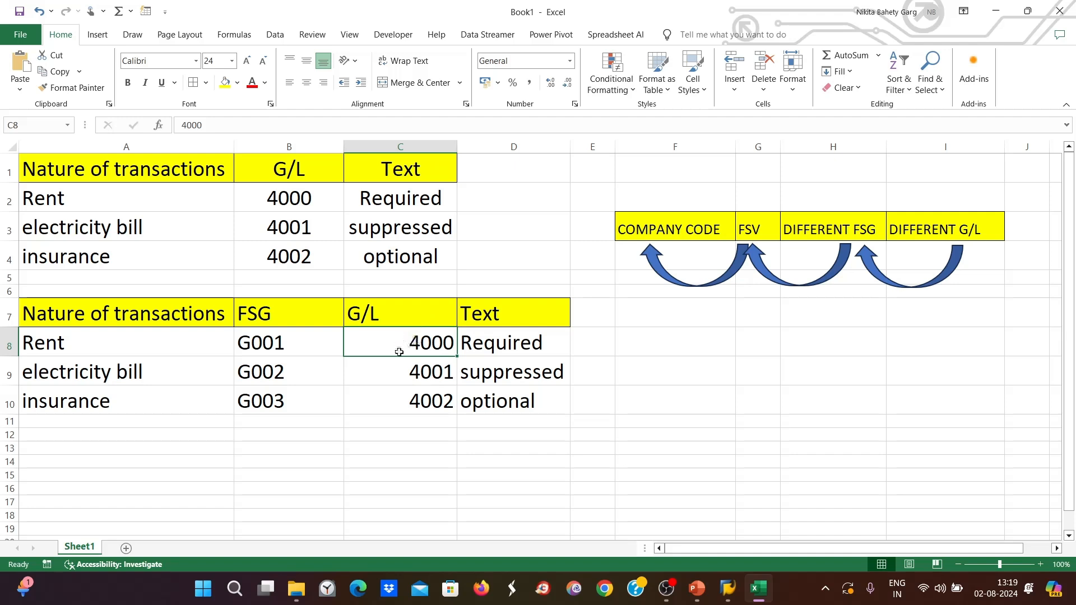
{"action": "left_click_drag", "start_coordinate": [399, 351], "coordinate": [399, 412]}
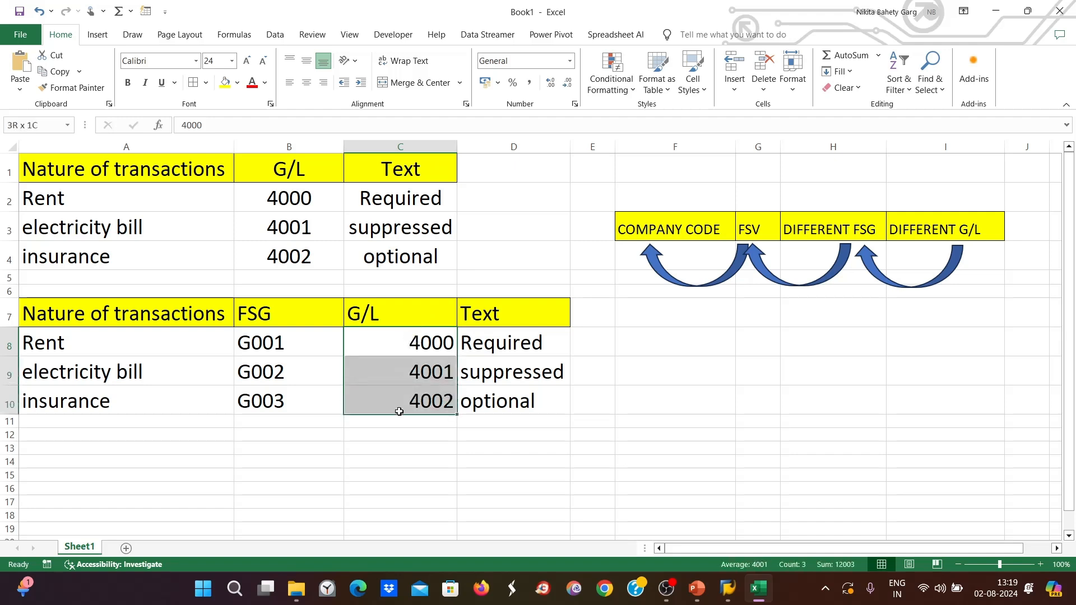
{"action": "left_click", "coordinate": [307, 82]}
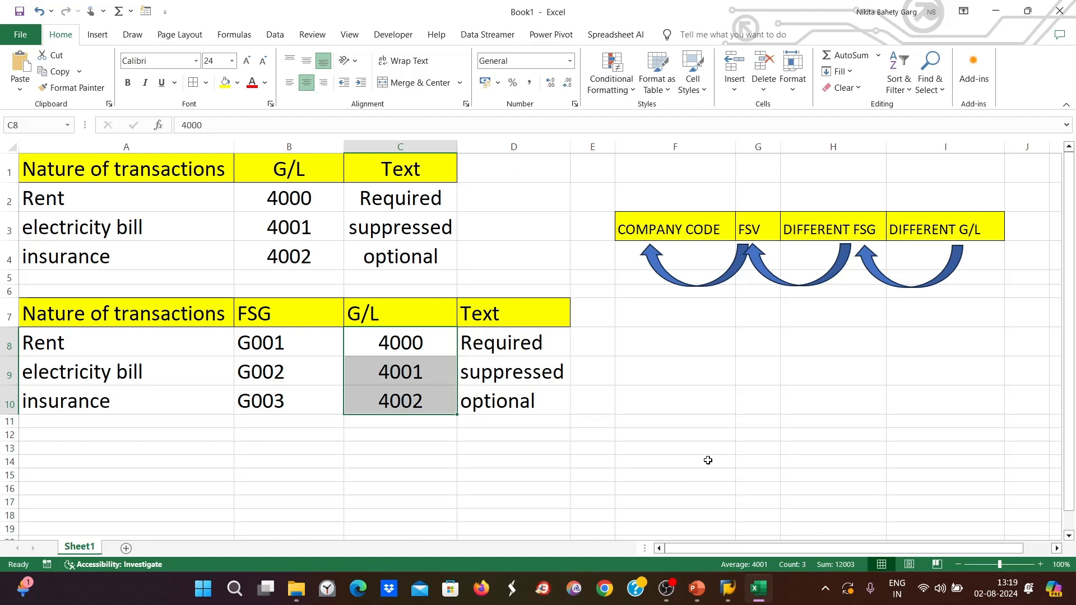
Return to the SAP document entry form and locate the Text field in the first two line items.
{"action": "mouse_move", "coordinate": [728, 588]}
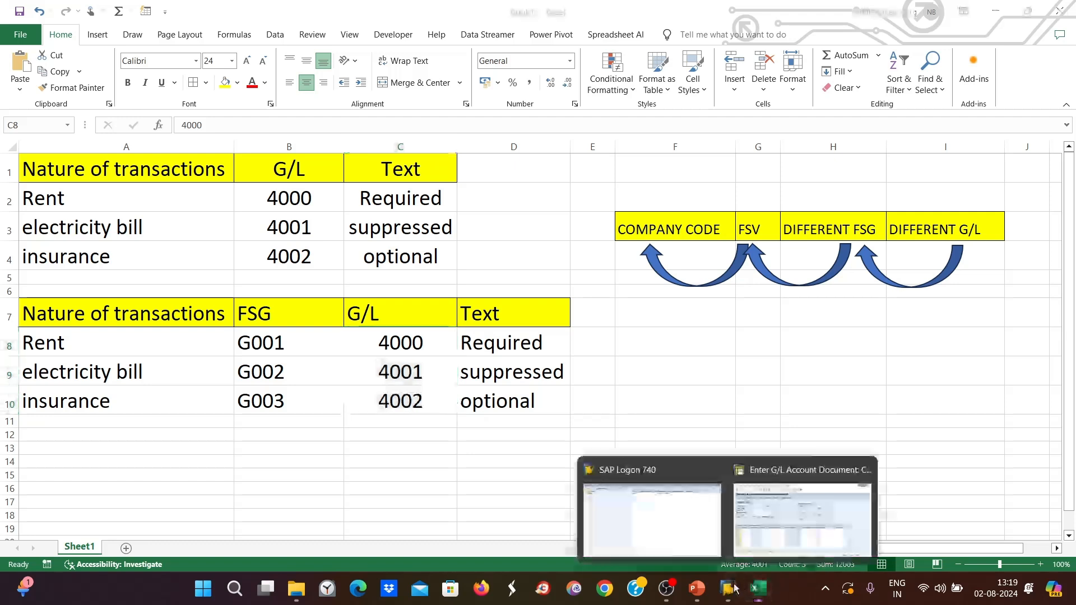
{"action": "left_click", "coordinate": [792, 531]}
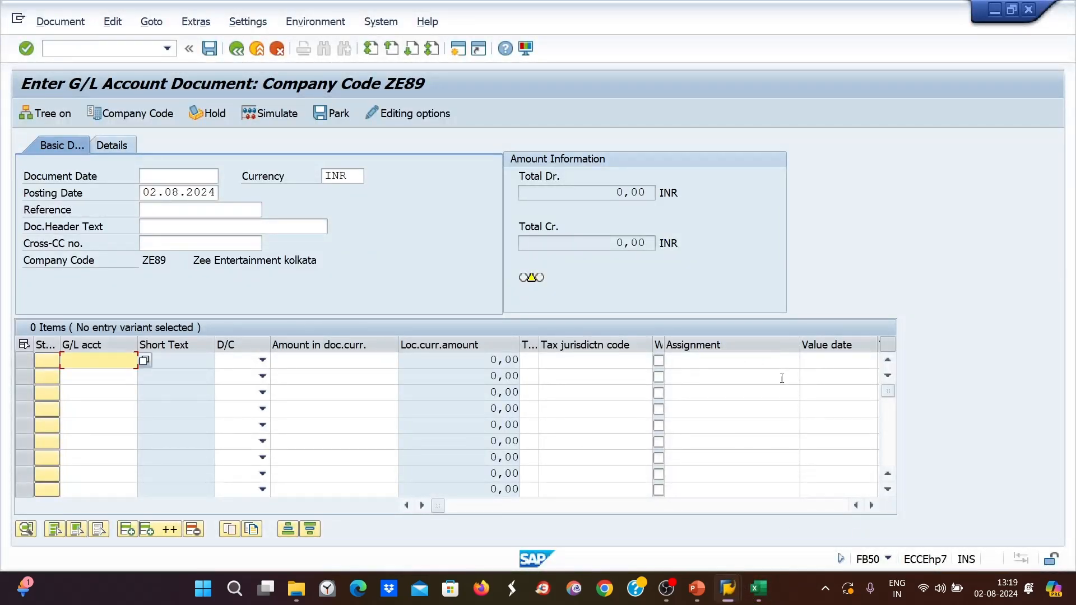
{"action": "left_click", "coordinate": [822, 360]}
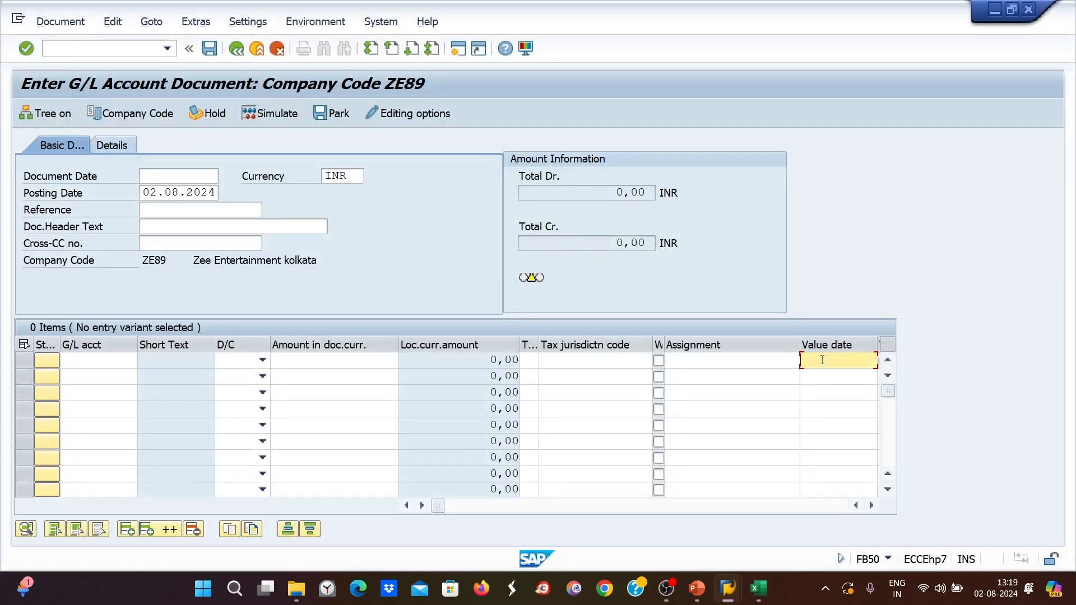
{"action": "left_click", "coordinate": [612, 365]}
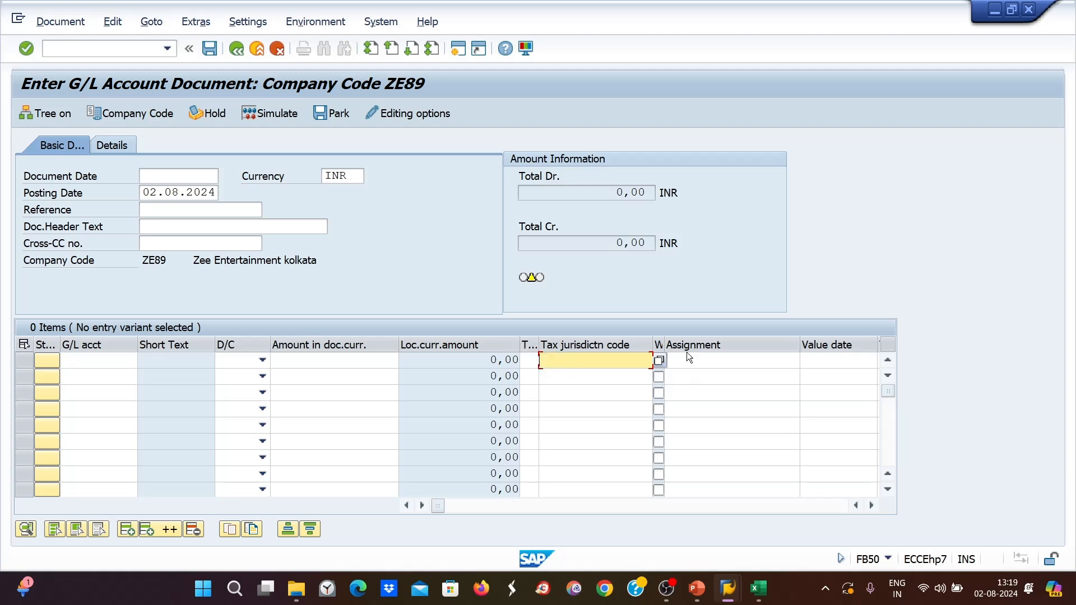
{"action": "key", "text": "Tab"}
{"action": "key", "text": "Tab"}
{"action": "key", "text": "Tab"}
{"action": "key", "text": "Tab"}
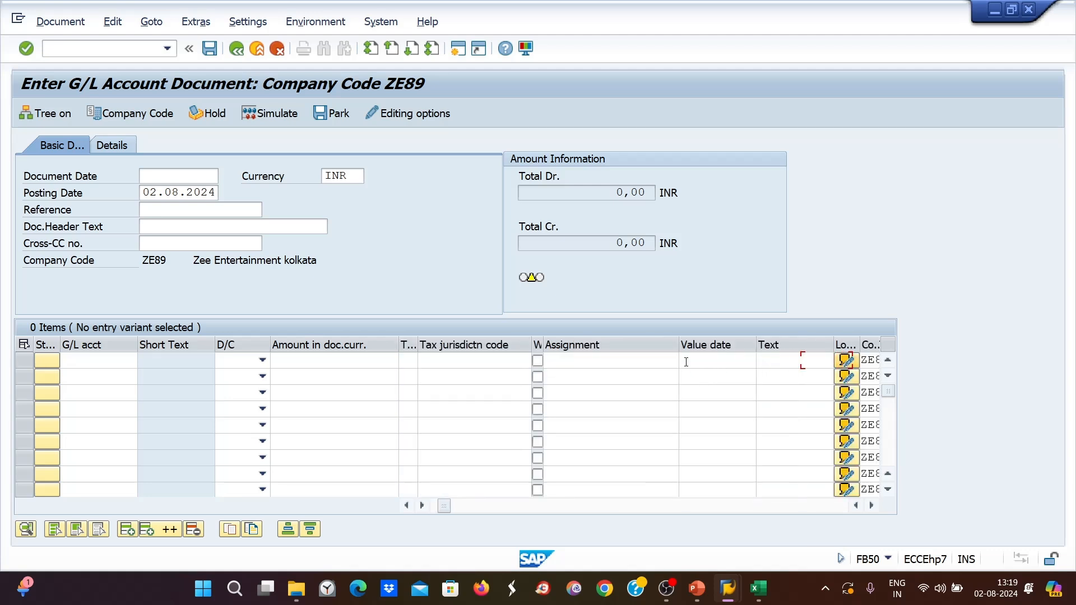
{"action": "left_click", "coordinate": [774, 371]}
{"action": "left_click", "coordinate": [772, 358]}
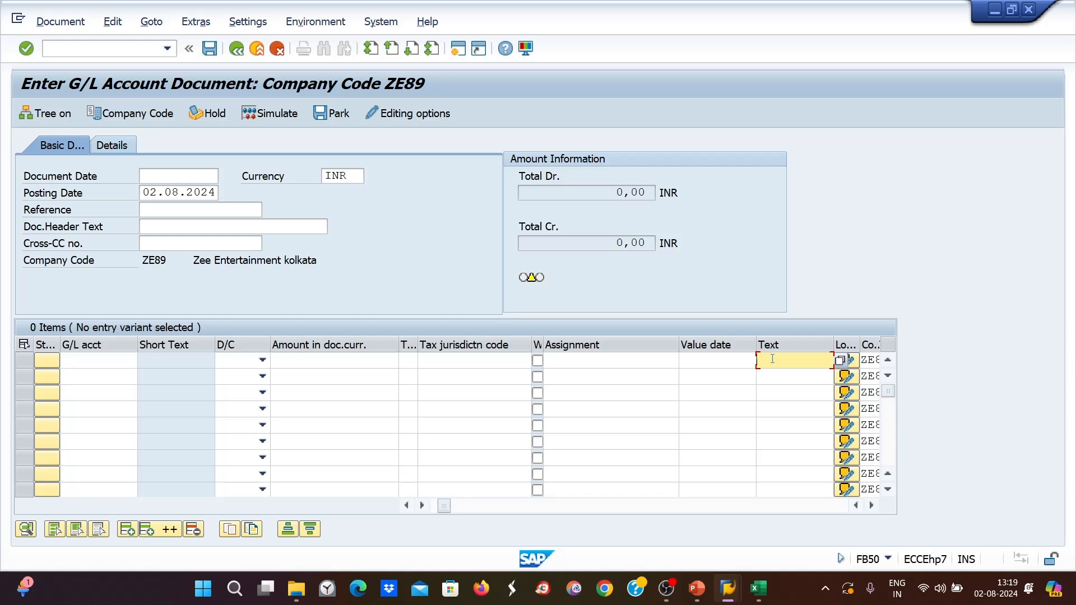
{"action": "left_click", "coordinate": [773, 373]}
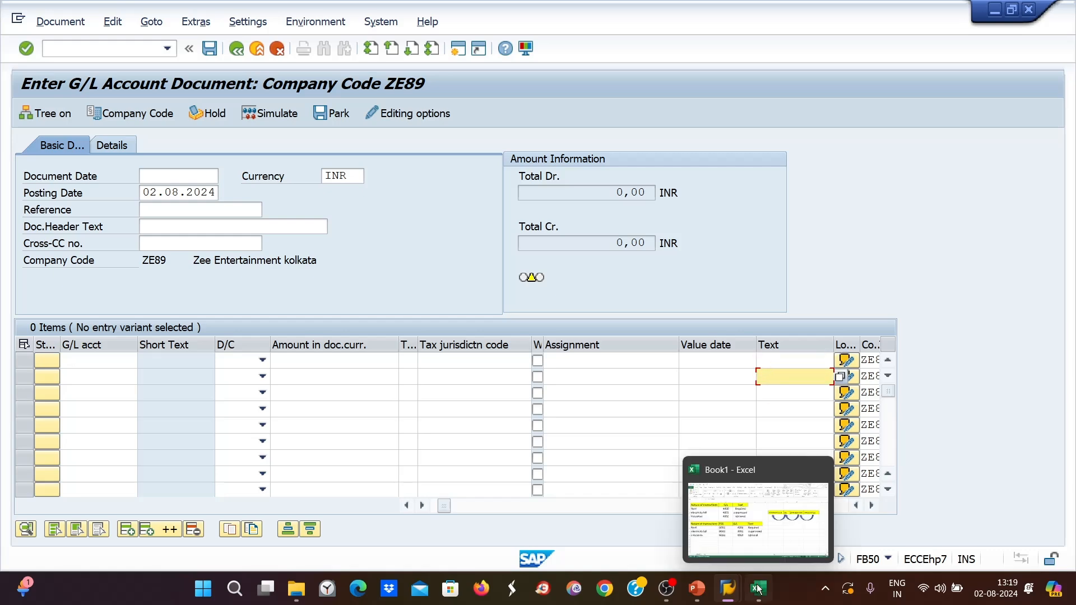
Switch to the Excel workbook and review the G/L accounts in C8:C10 alongside field status groups G001, G002 and G003.
{"action": "left_click", "coordinate": [757, 588]}
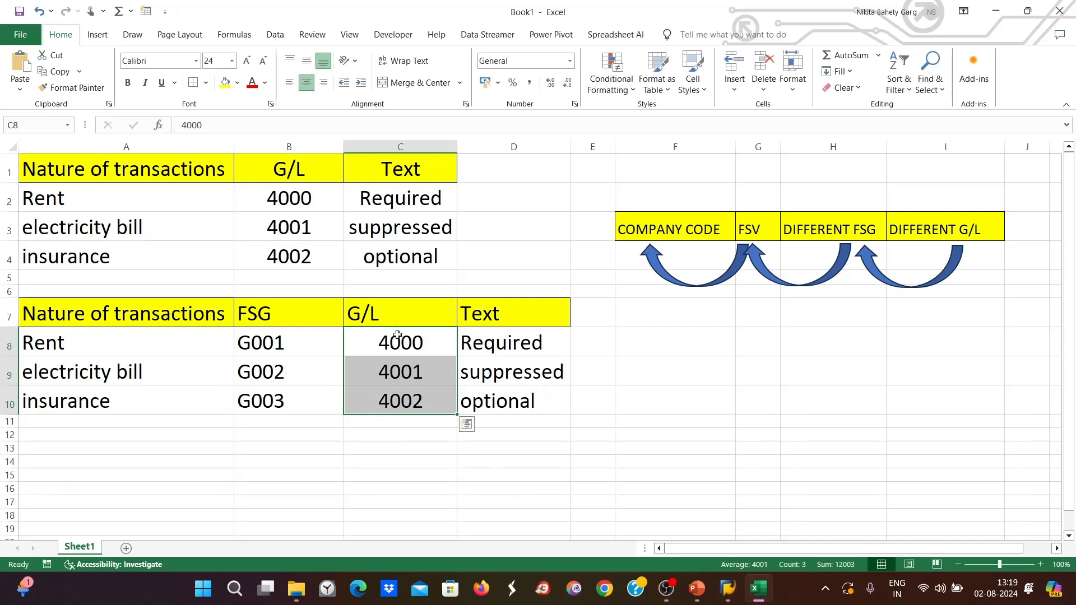
{"action": "left_click_drag", "start_coordinate": [397, 335], "coordinate": [396, 404]}
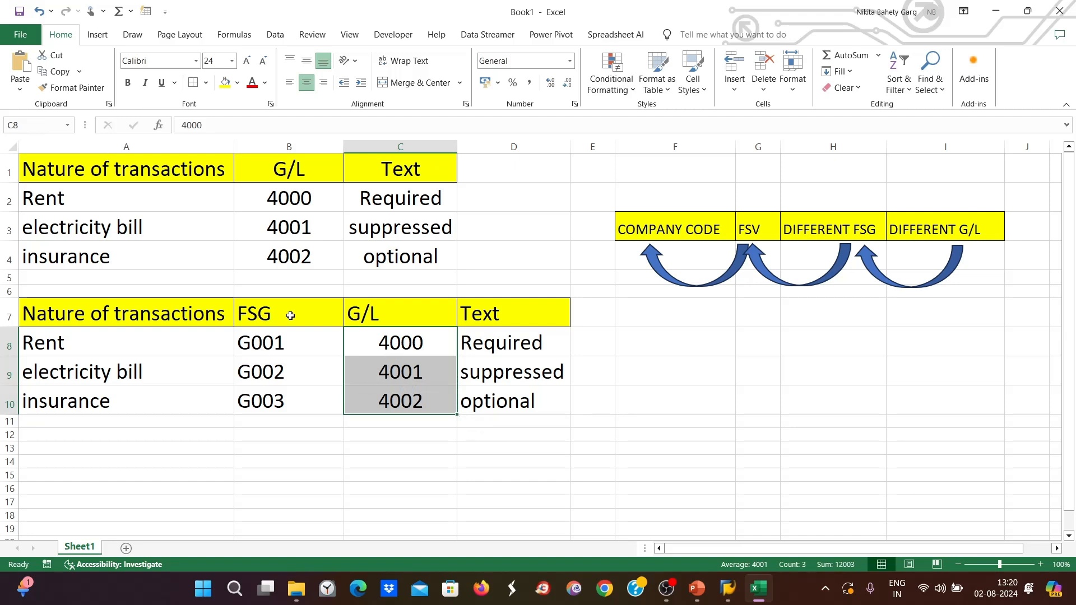
{"action": "left_click", "coordinate": [257, 342]}
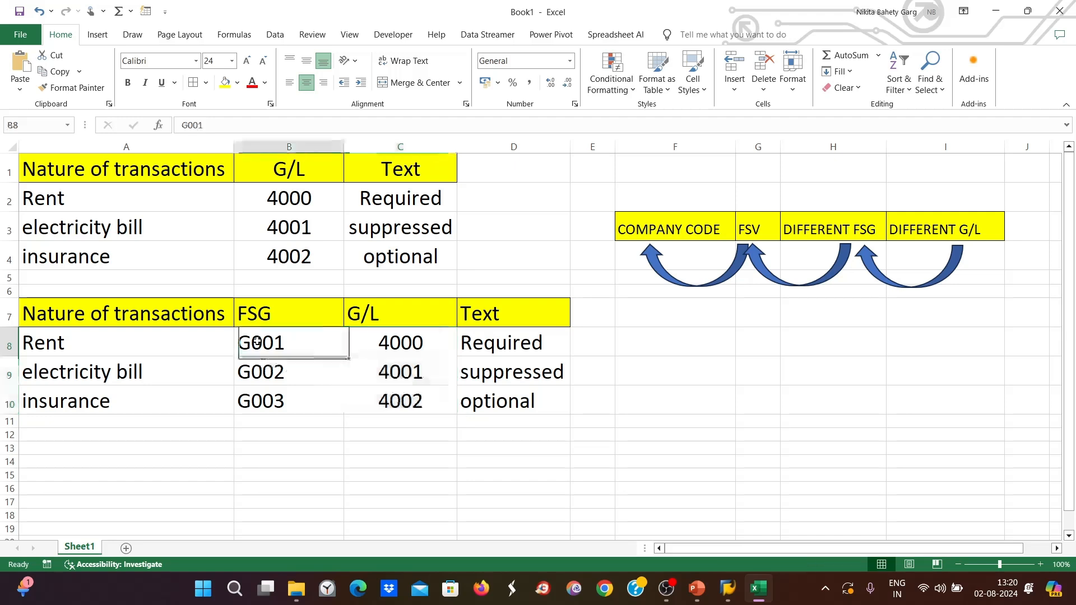
{"action": "left_click", "coordinate": [261, 375]}
{"action": "left_click", "coordinate": [262, 413]}
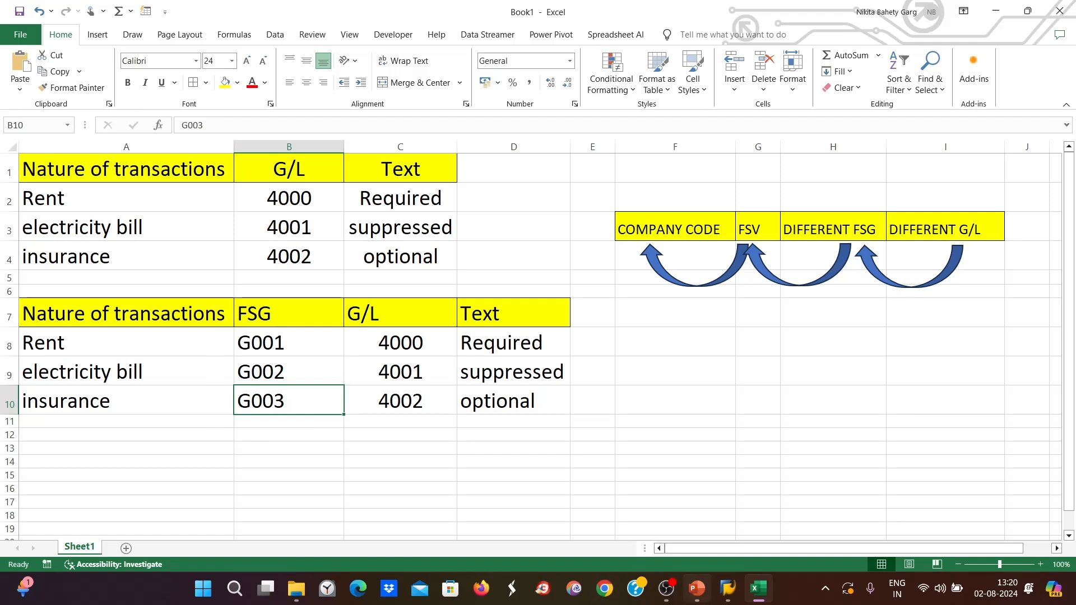
Switch to the PowerPoint slide on OBC4/OBC5 and highlight the words FIELD STATUS VARIANT in its heading.
{"action": "left_click", "coordinate": [704, 592]}
{"action": "left_click", "coordinate": [289, 181]}
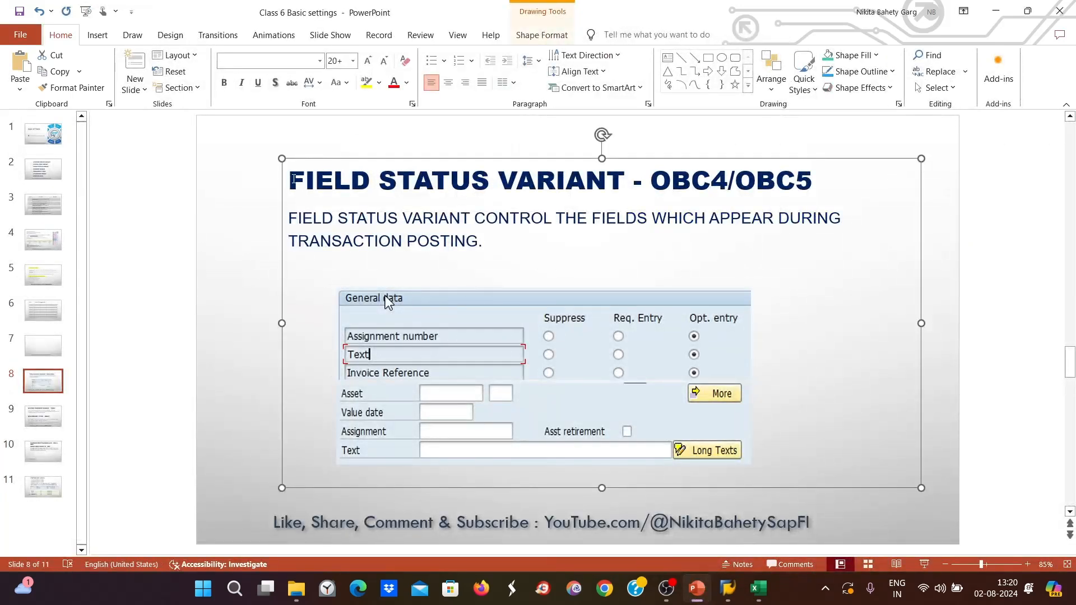
{"action": "left_click_drag", "start_coordinate": [288, 180], "coordinate": [636, 188]}
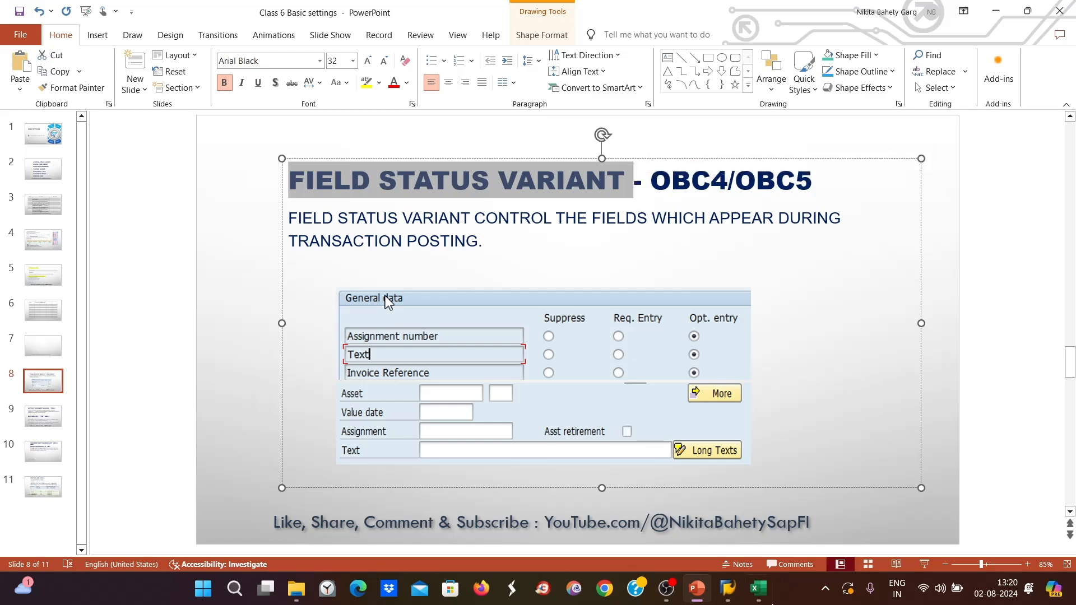
Review the FSG column header in the Excel workbook and locate the first line item's G/L account field in the SAP document entry form.
{"action": "left_click", "coordinate": [767, 590]}
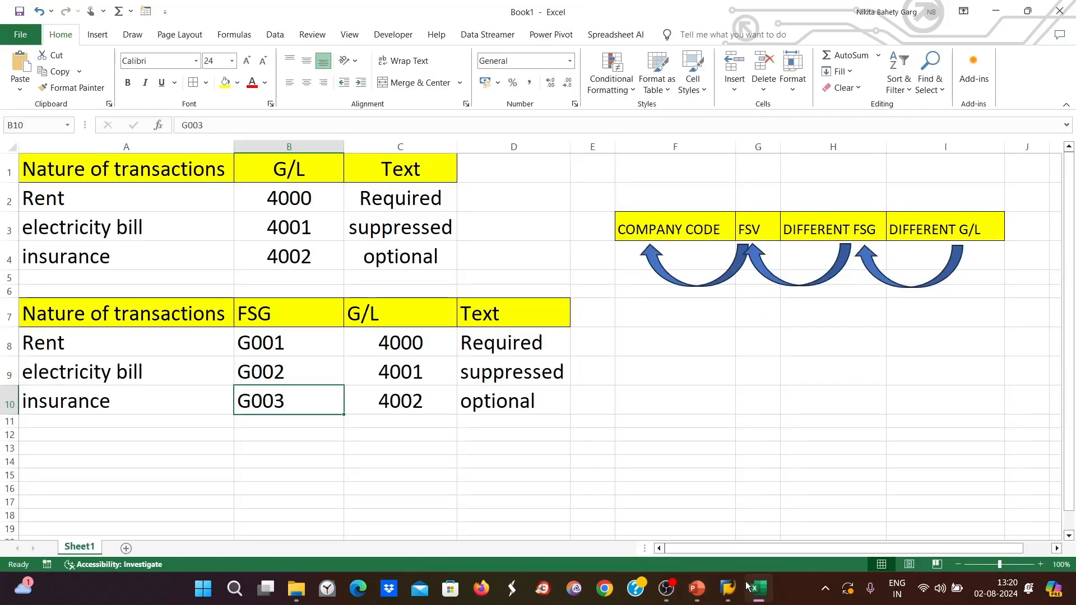
{"action": "left_click", "coordinate": [258, 306]}
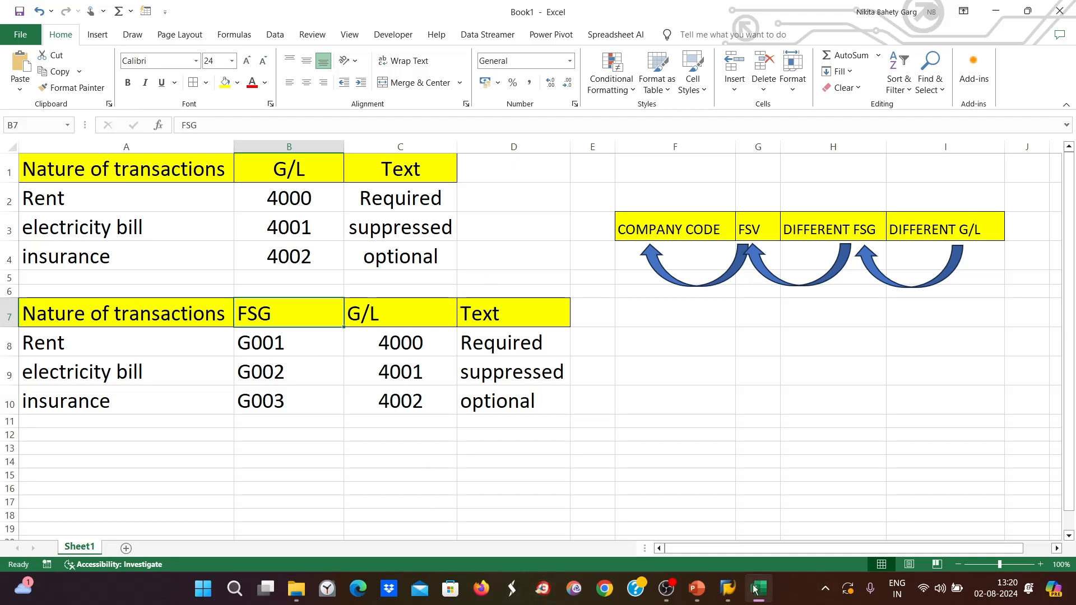
{"action": "mouse_move", "coordinate": [727, 588]}
{"action": "left_click", "coordinate": [785, 526]}
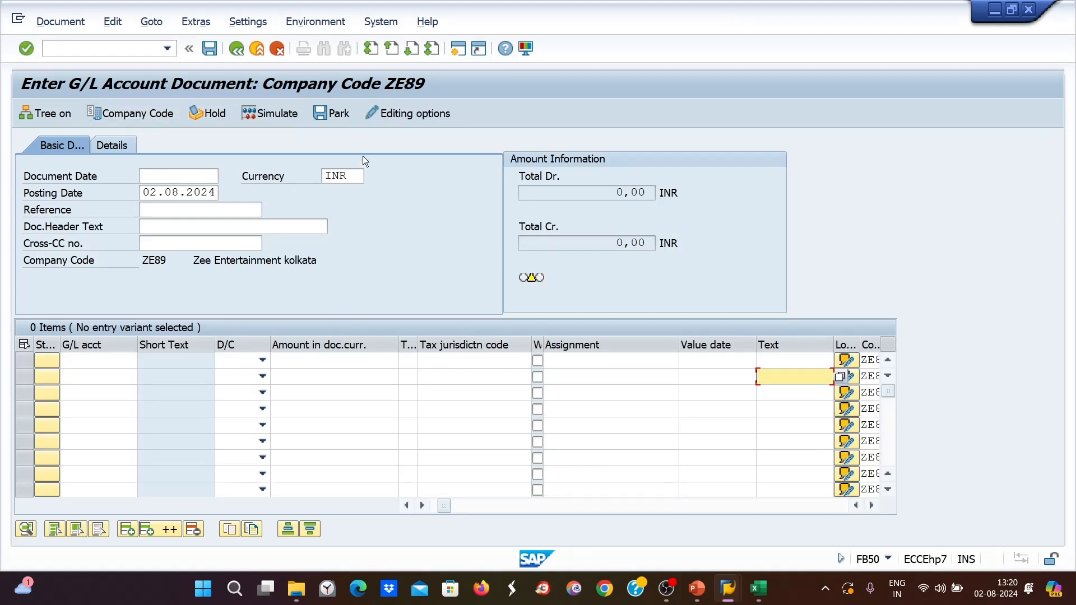
{"action": "left_click", "coordinate": [95, 361]}
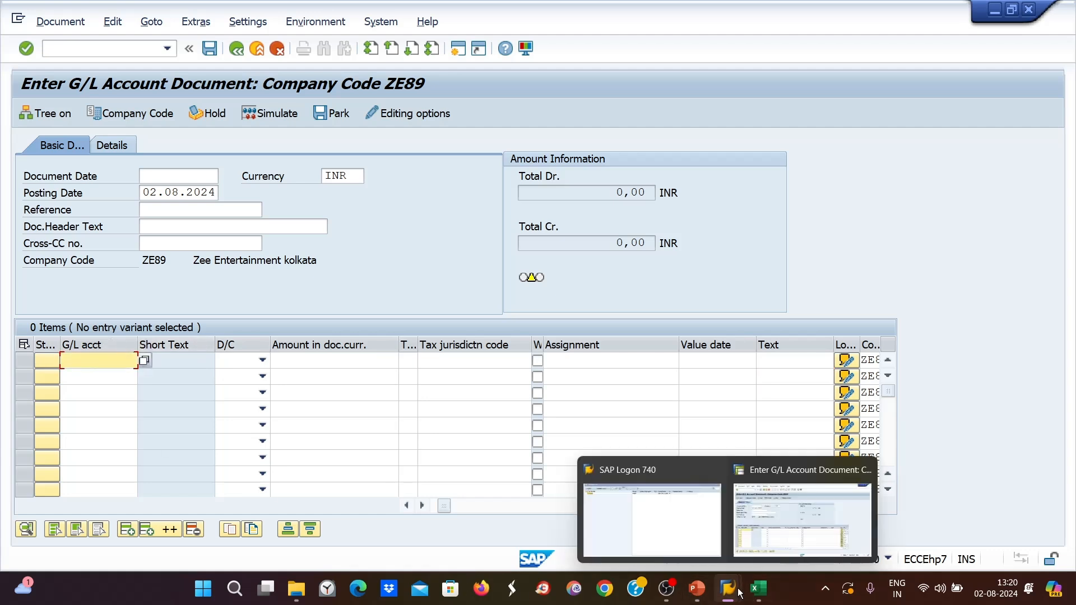
{"action": "mouse_move", "coordinate": [739, 591]}
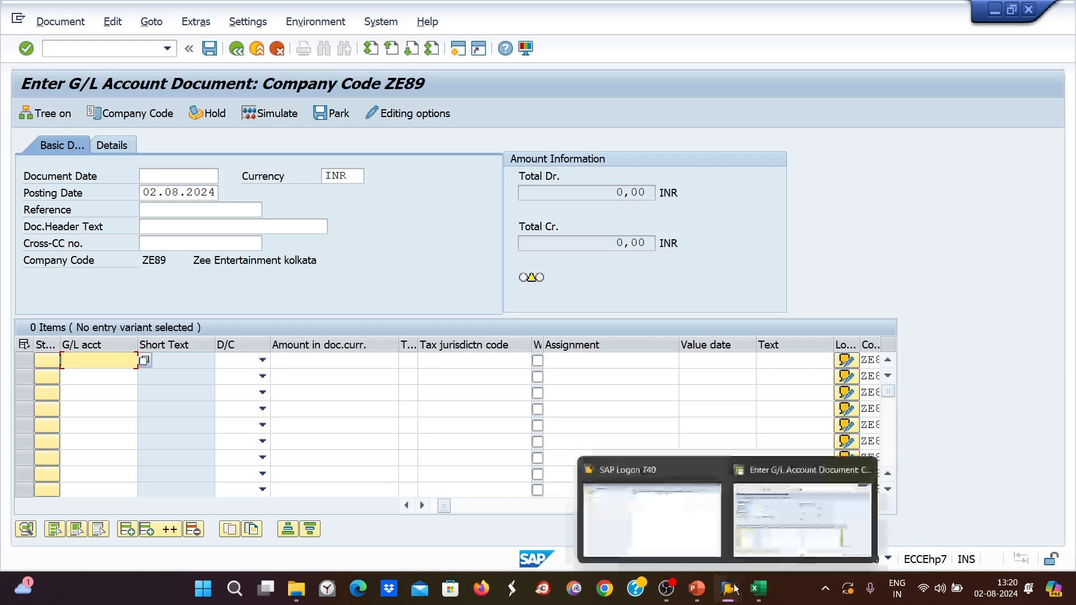
{"action": "left_click", "coordinate": [764, 533]}
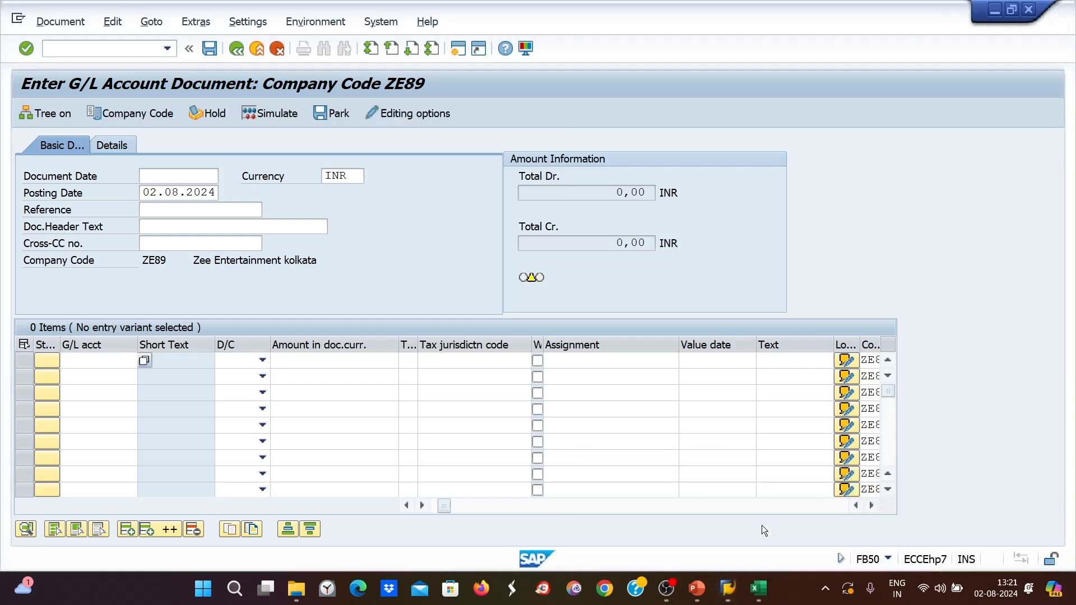
Switch to the Excel workbook and compare the Rent row's G/L account 4000 with its field status group G001.
{"action": "left_click", "coordinate": [763, 598]}
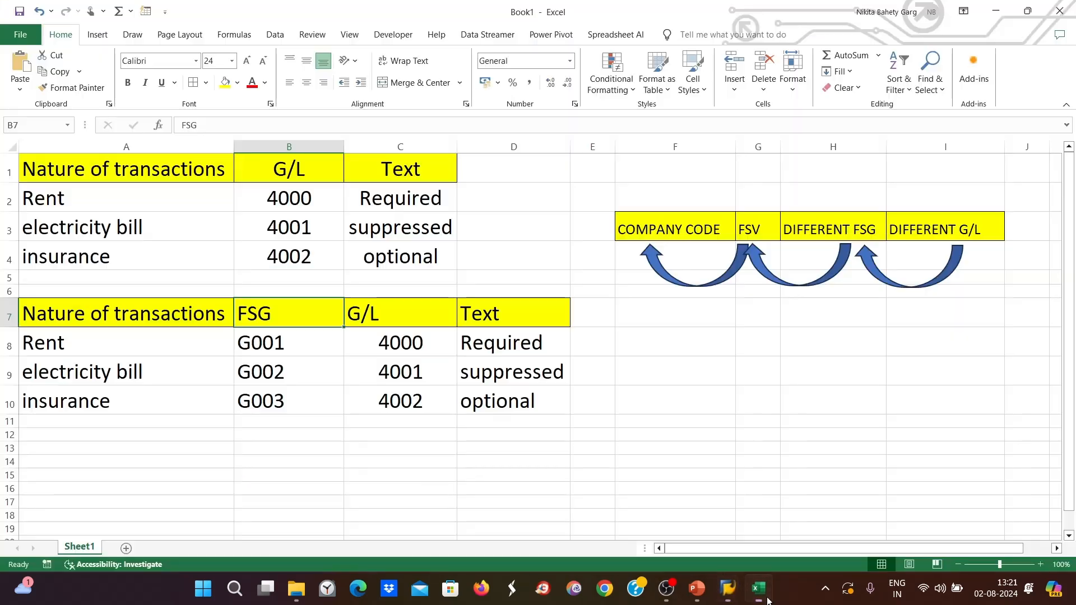
{"action": "left_click", "coordinate": [396, 335]}
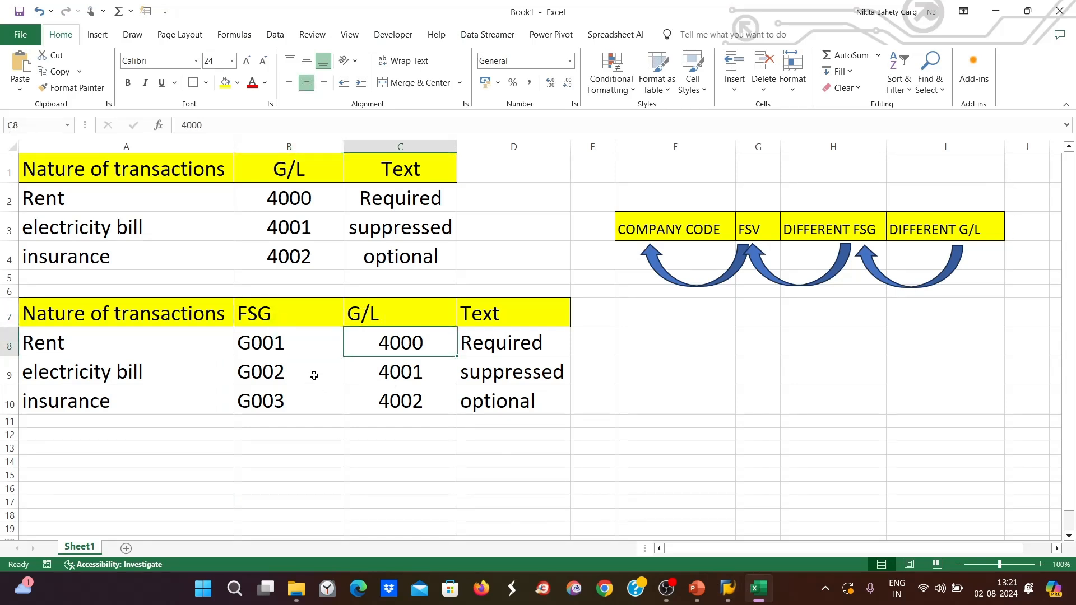
{"action": "left_click", "coordinate": [261, 343]}
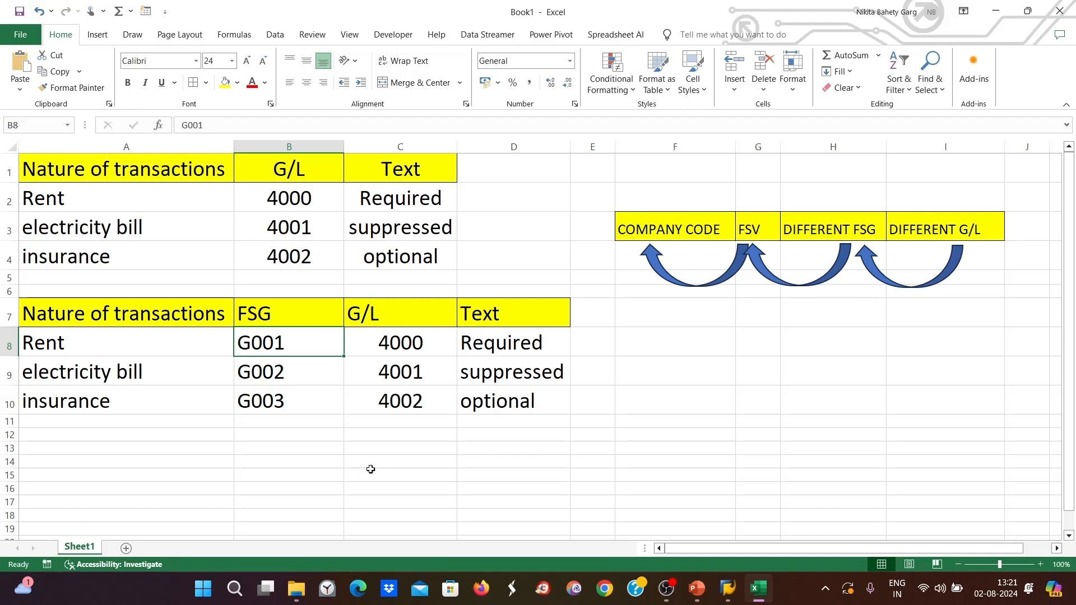
Review the field status options on the PowerPoint slide and locate the first line item's Text field in the SAP document entry form.
{"action": "mouse_move", "coordinate": [739, 600]}
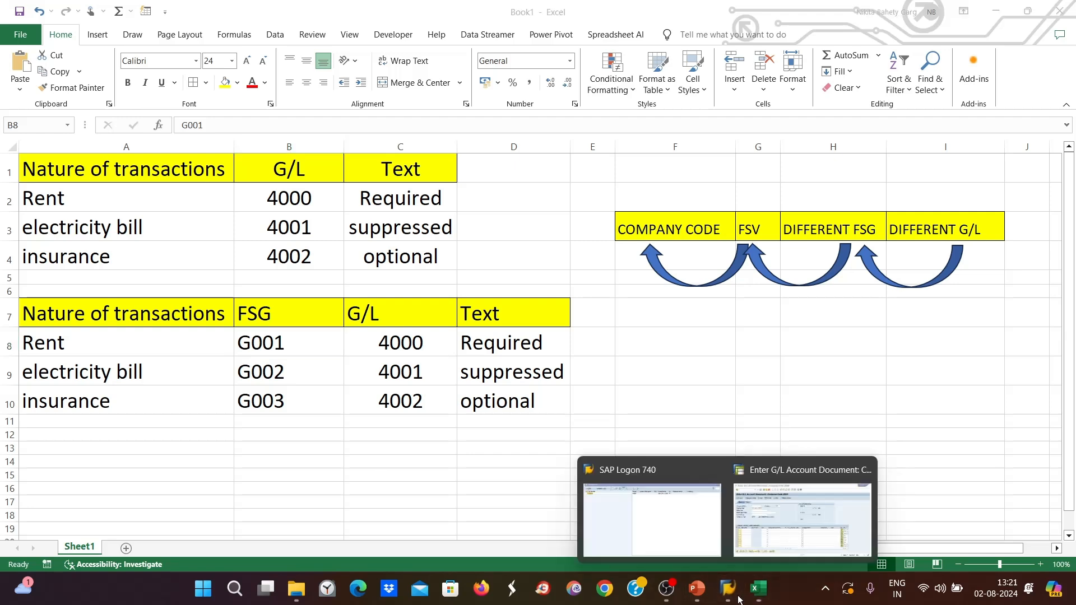
{"action": "left_click", "coordinate": [697, 589]}
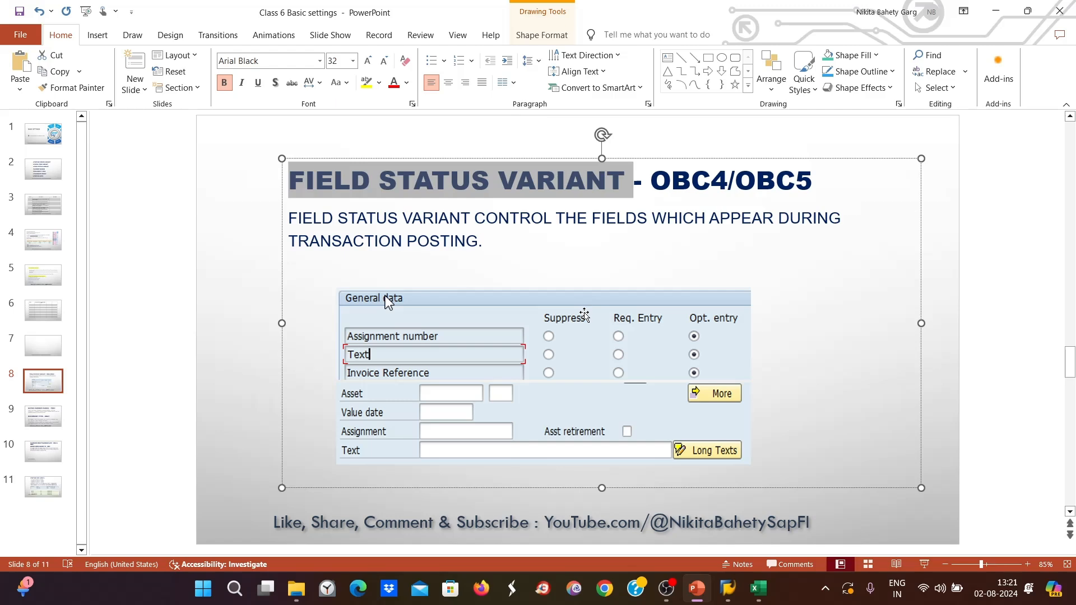
{"action": "left_click", "coordinate": [747, 595]}
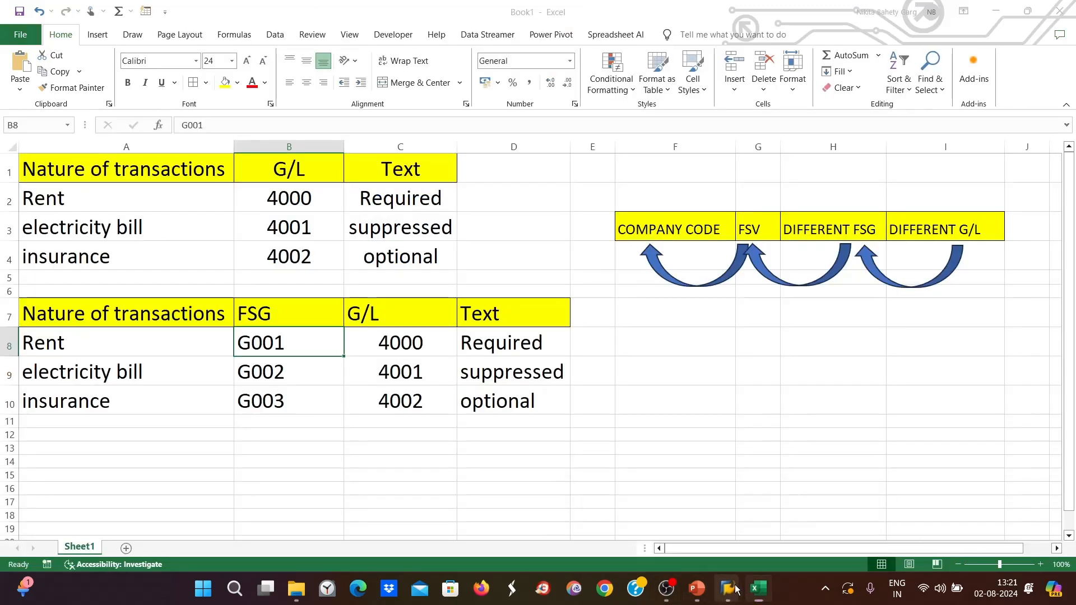
{"action": "left_click", "coordinate": [728, 589]}
{"action": "left_click", "coordinate": [756, 511]}
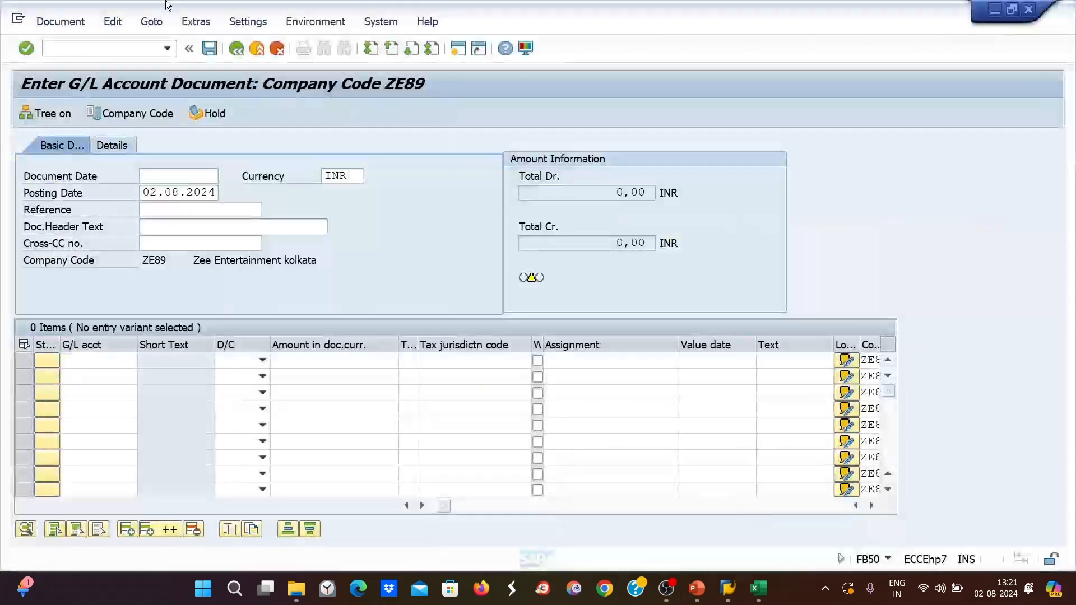
{"action": "left_click", "coordinate": [781, 359]}
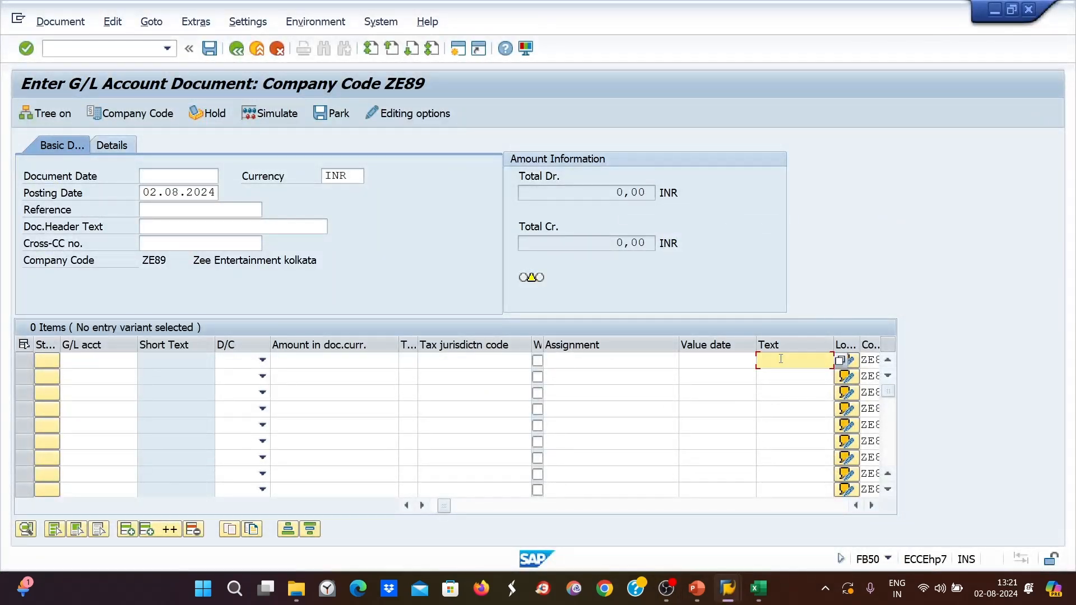
{"action": "mouse_move", "coordinate": [755, 601]}
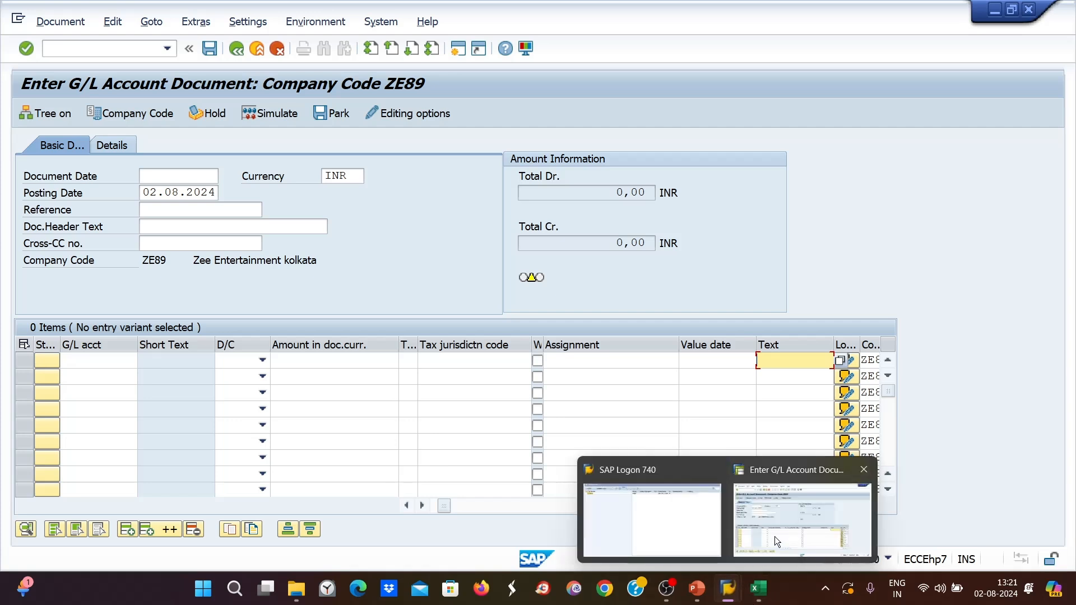
{"action": "left_click", "coordinate": [775, 537]}
Switch to the Excel workbook and review the G/L accounts in C8:C10 with the Text statuses Required, suppressed and optional in D8:D10.
{"action": "left_click", "coordinate": [759, 588]}
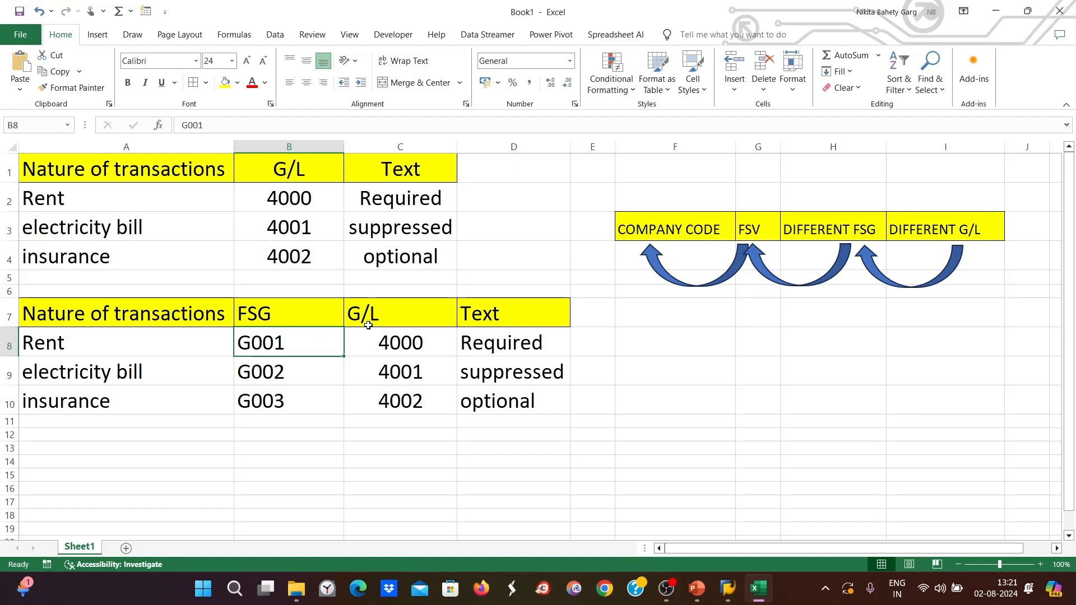
{"action": "left_click_drag", "start_coordinate": [375, 336], "coordinate": [394, 417]}
{"action": "left_click", "coordinate": [493, 318]}
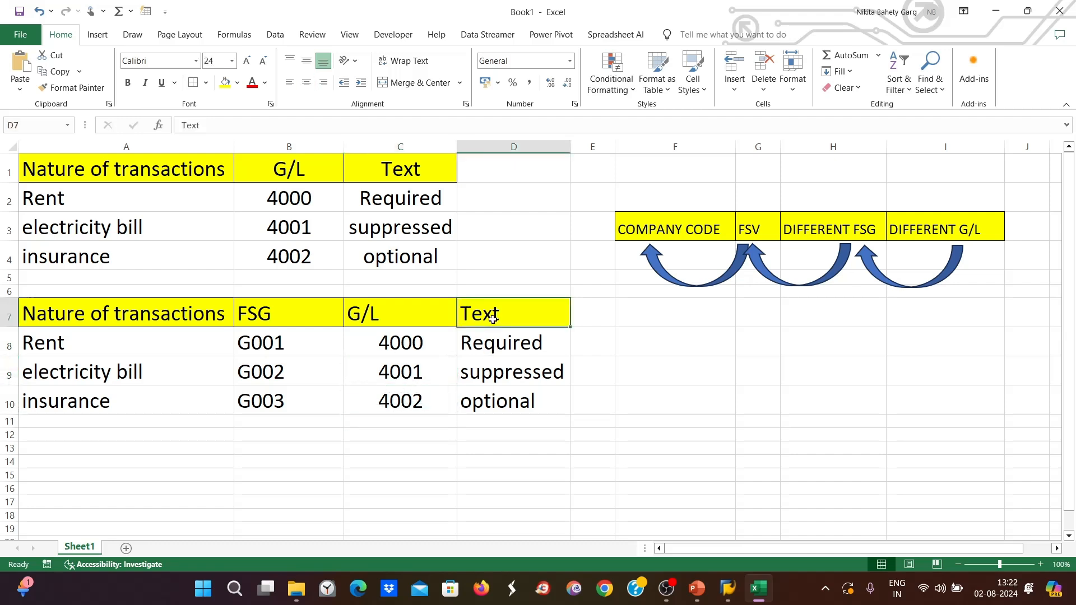
{"action": "left_click", "coordinate": [542, 345]}
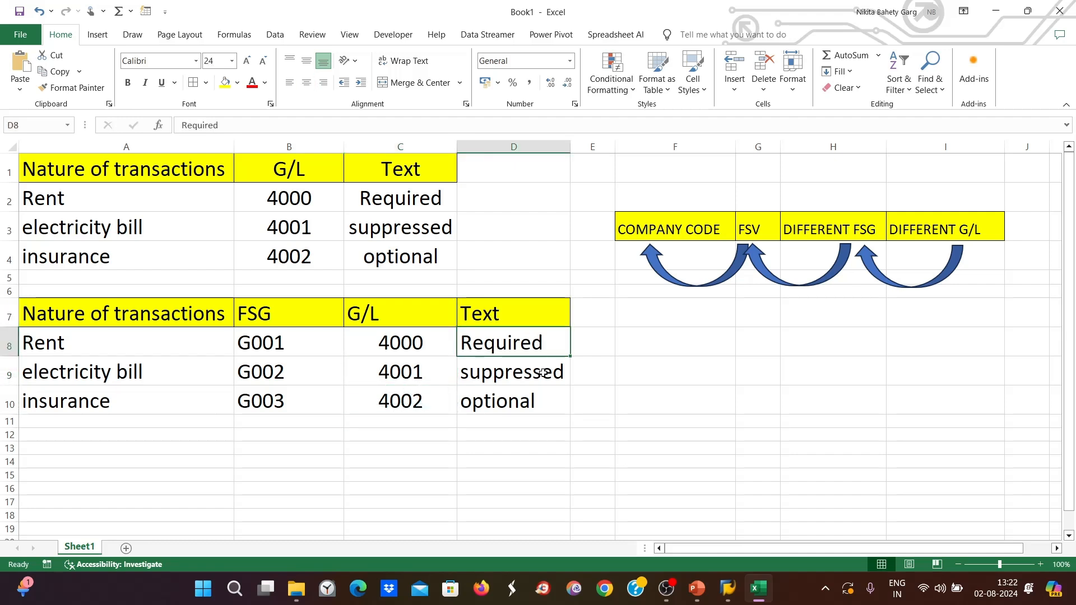
{"action": "left_click", "coordinate": [544, 379]}
{"action": "left_click", "coordinate": [530, 404]}
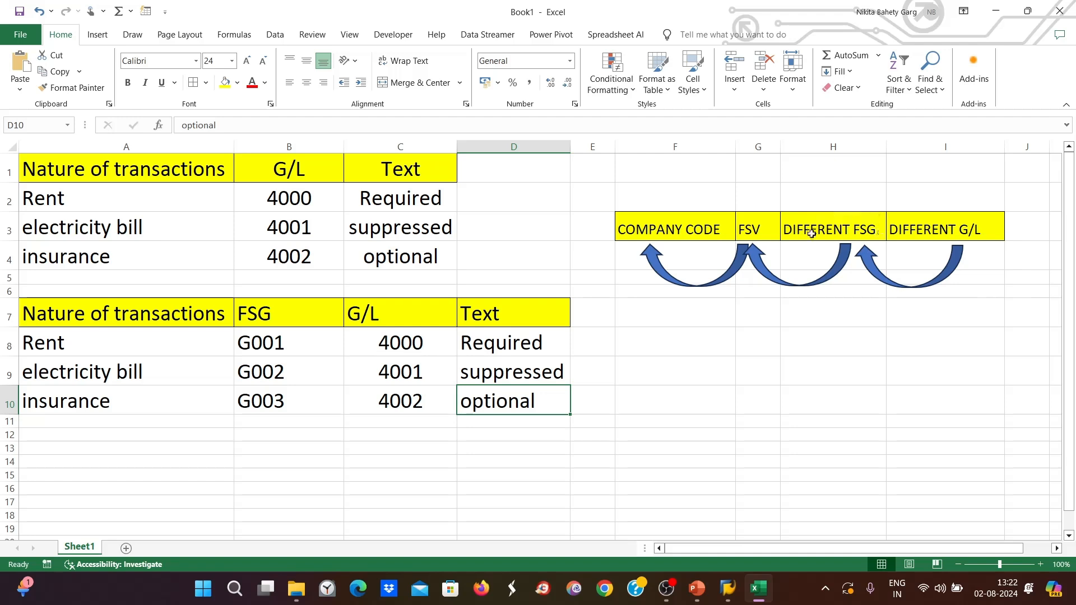
Trace how field status groups G001, G002 and G003 in B8:B10 link to the FSV and COMPANY CODE cells of the flow diagram.
{"action": "left_click", "coordinate": [295, 344]}
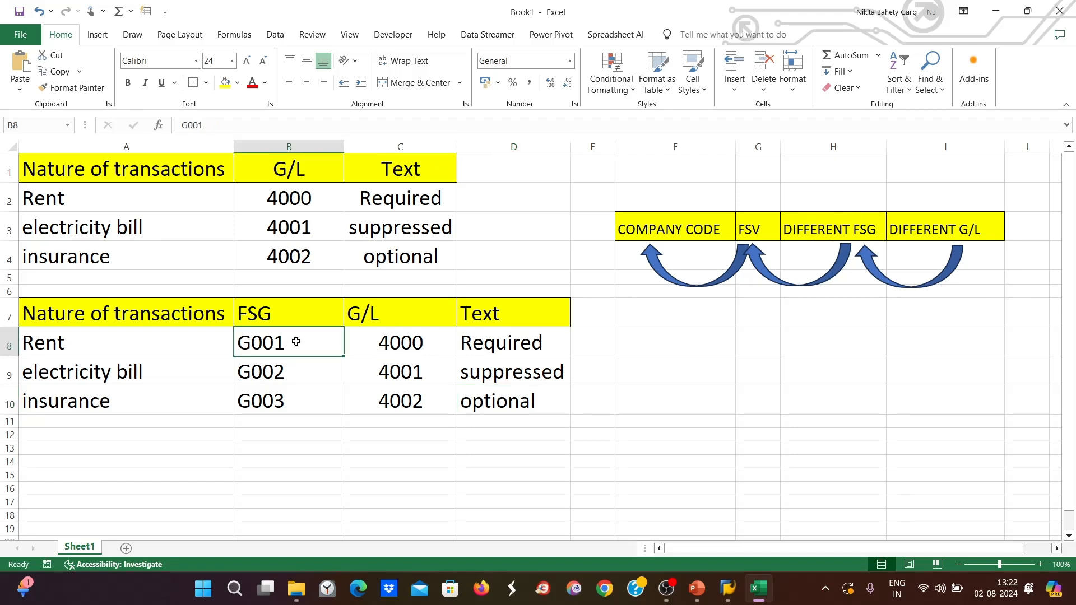
{"action": "left_click", "coordinate": [299, 377]}
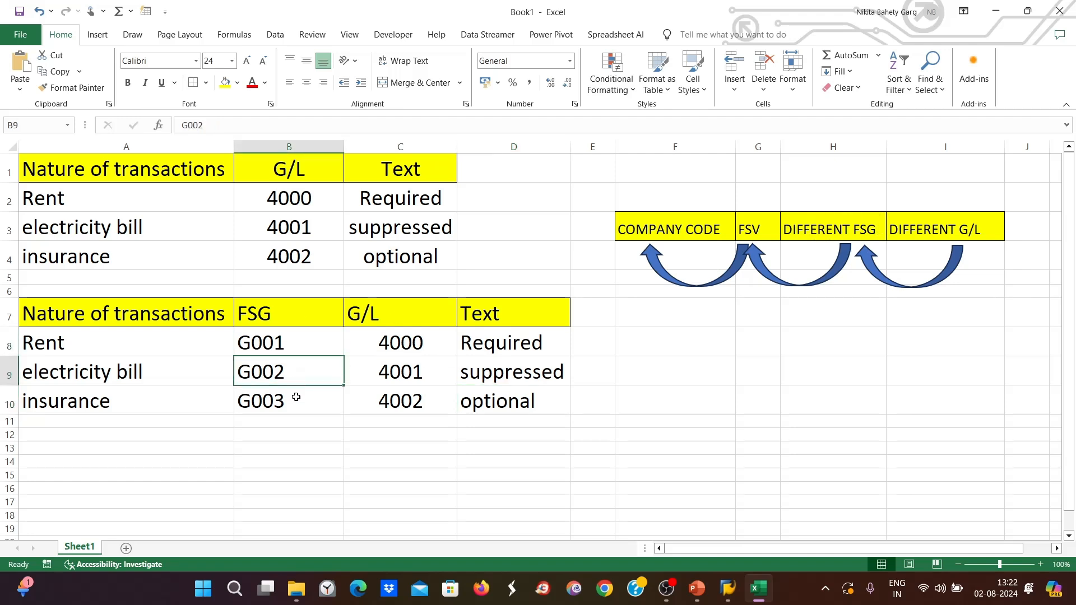
{"action": "left_click", "coordinate": [296, 397]}
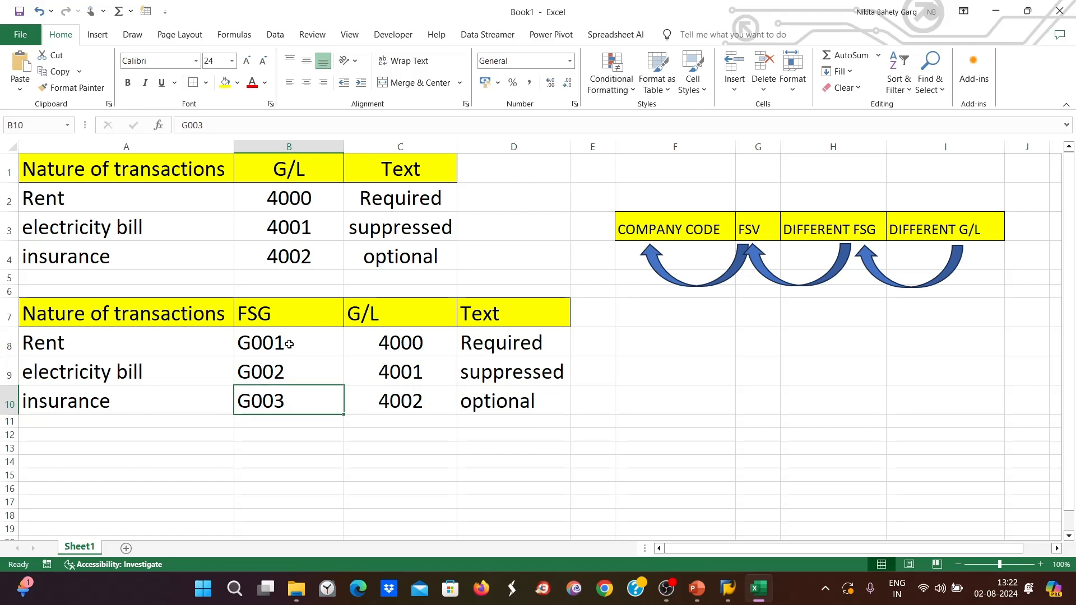
{"action": "left_click", "coordinate": [289, 344]}
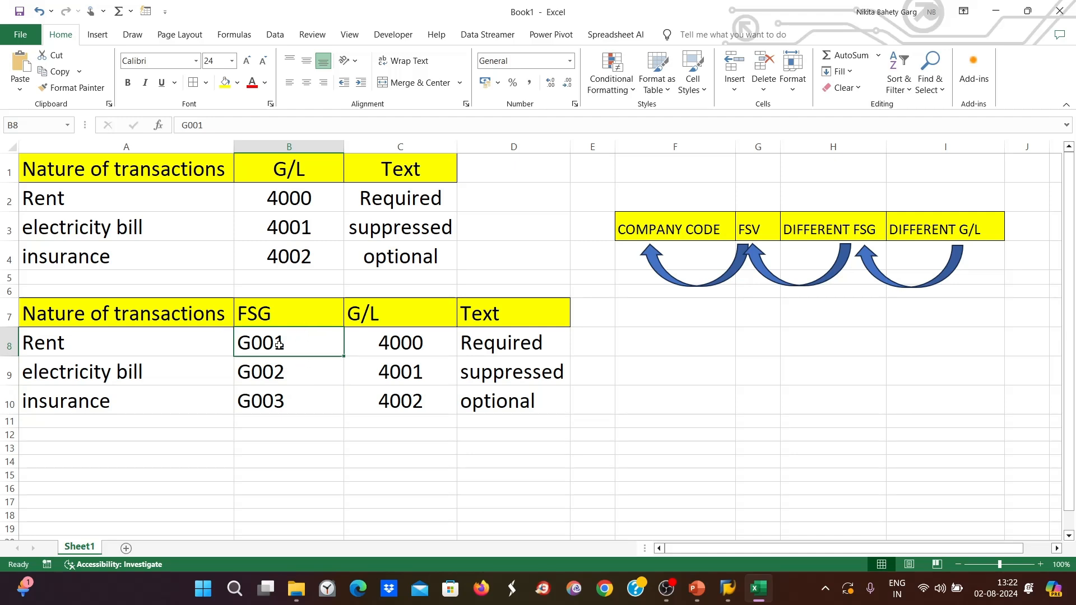
{"action": "left_click", "coordinate": [285, 376]}
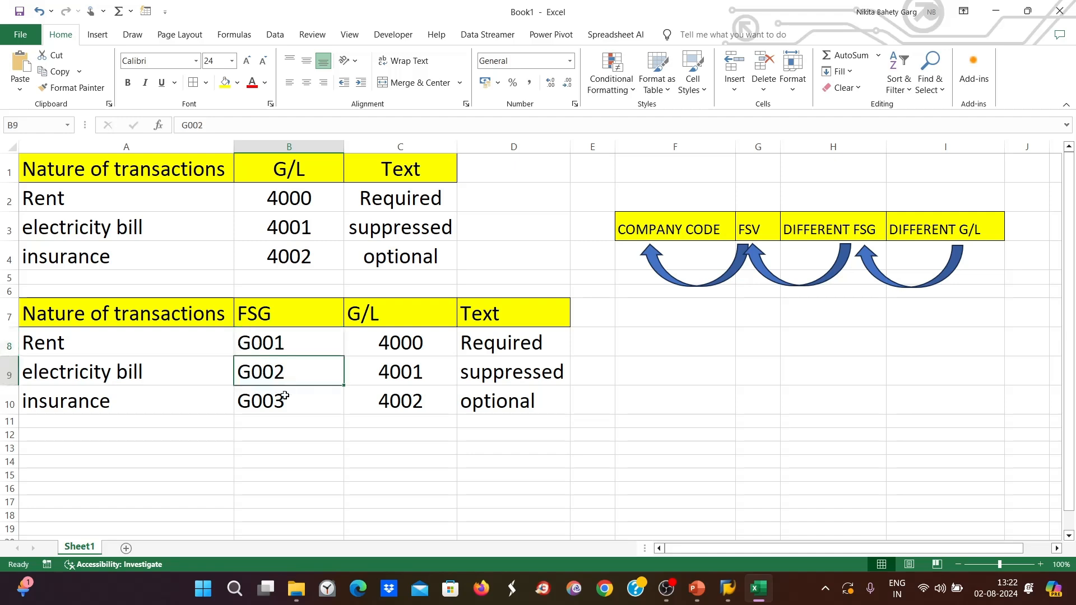
{"action": "left_click", "coordinate": [287, 393]}
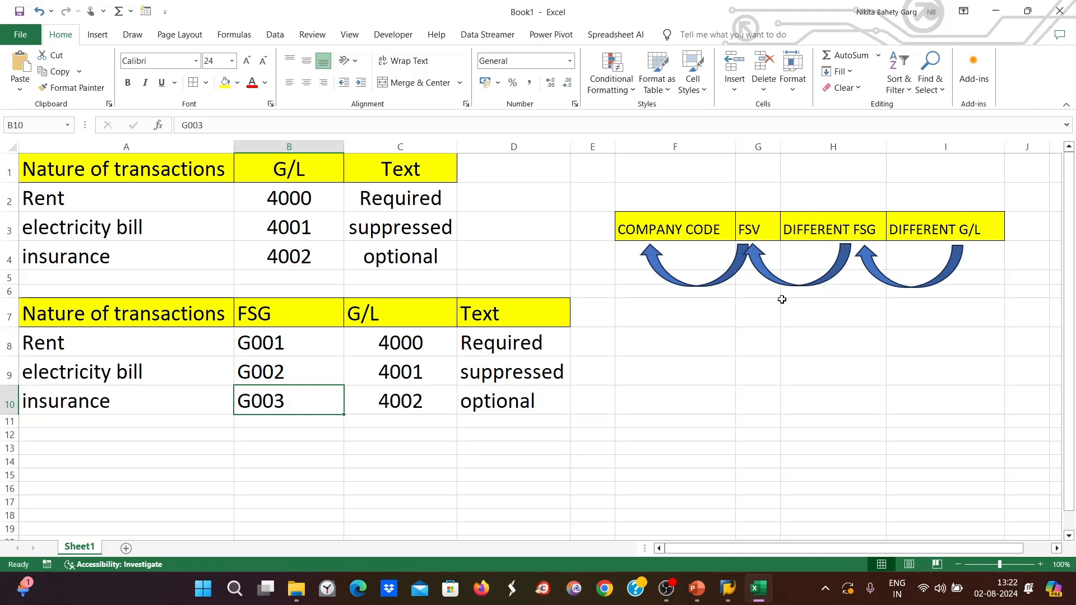
{"action": "left_click", "coordinate": [755, 219]}
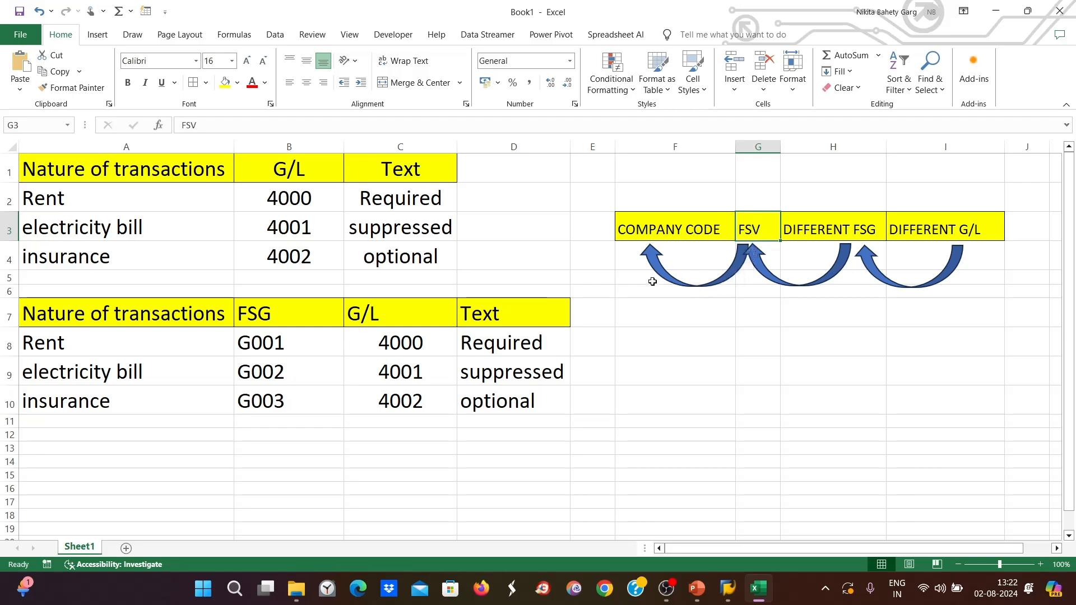
{"action": "left_click", "coordinate": [707, 223]}
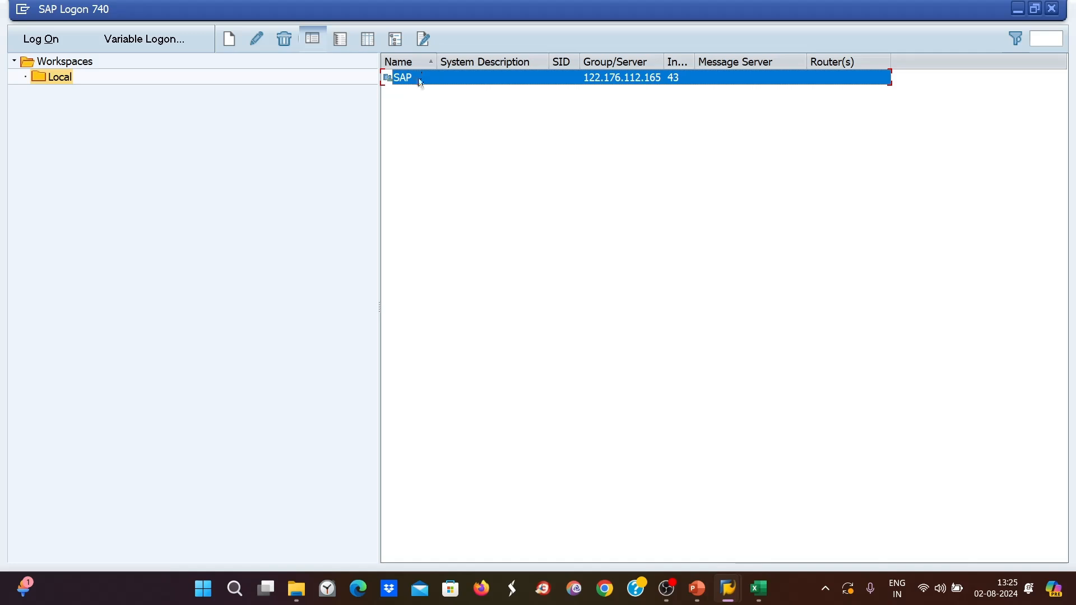
Log on to the SAP system in client 800 with the user name and password.
{"action": "double_click", "coordinate": [418, 79]}
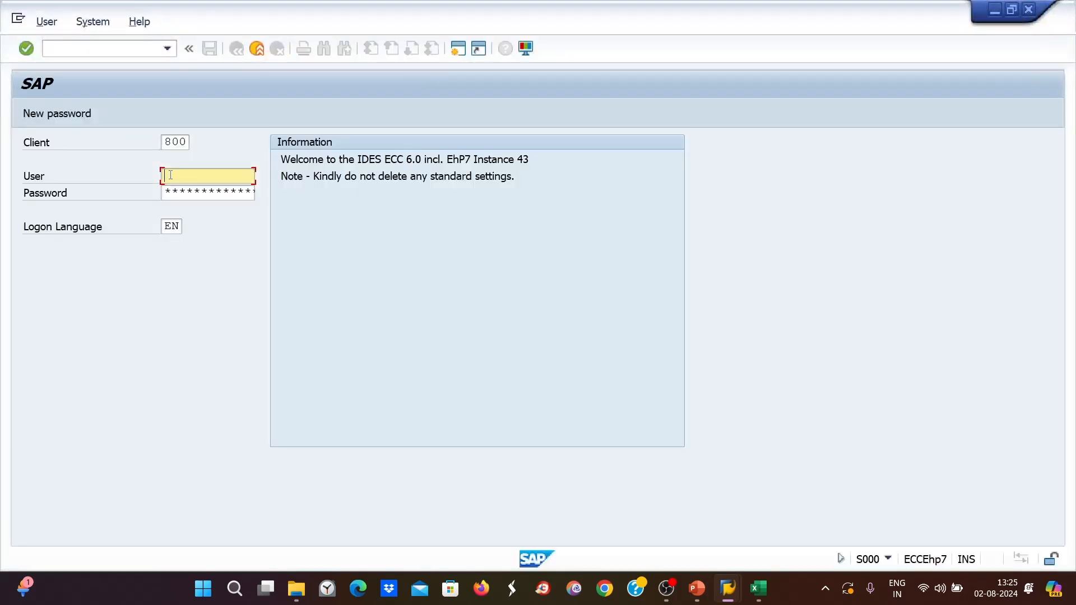
{"action": "type", "text": "n"}
{"action": "left_click", "coordinate": [182, 193]}
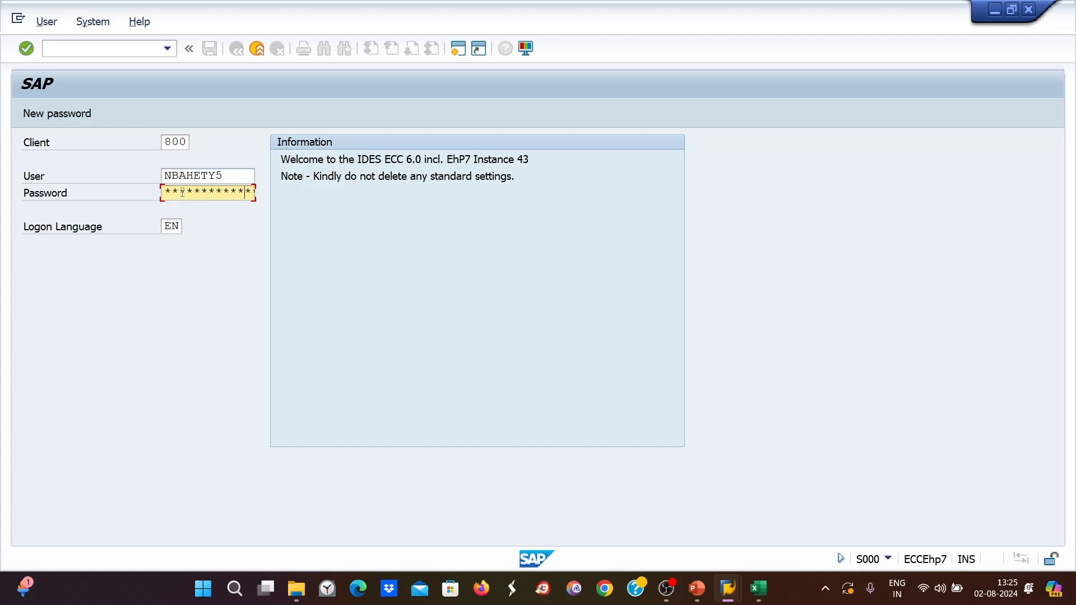
{"action": "key", "text": "Return"}
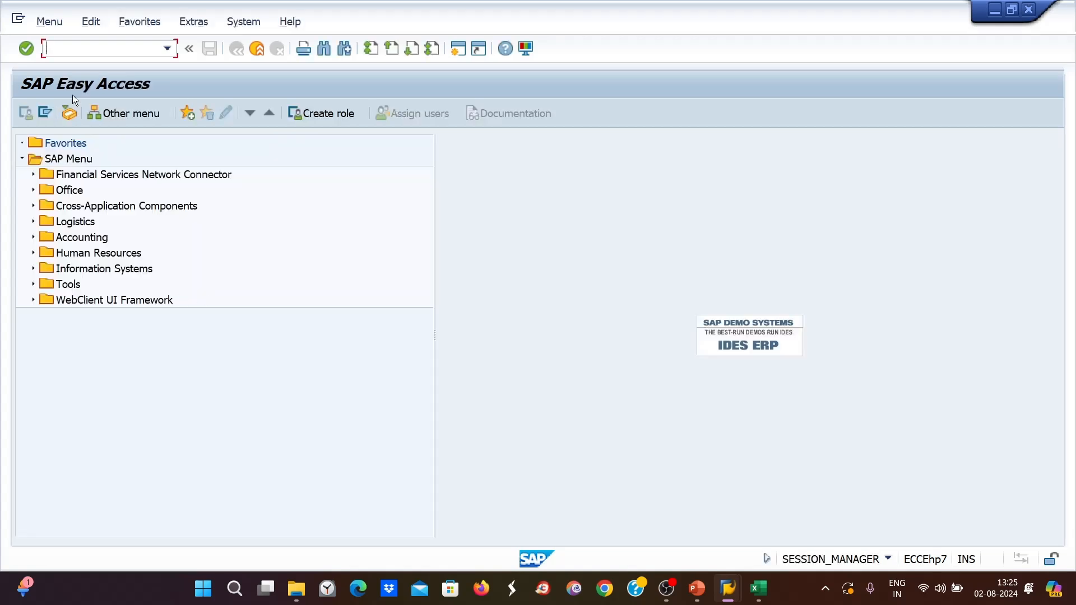
Run transaction OBC4 and start copying field status variant 0001, IDES Field Status.
{"action": "type", "text": "obc4"}
{"action": "key", "text": "Return"}
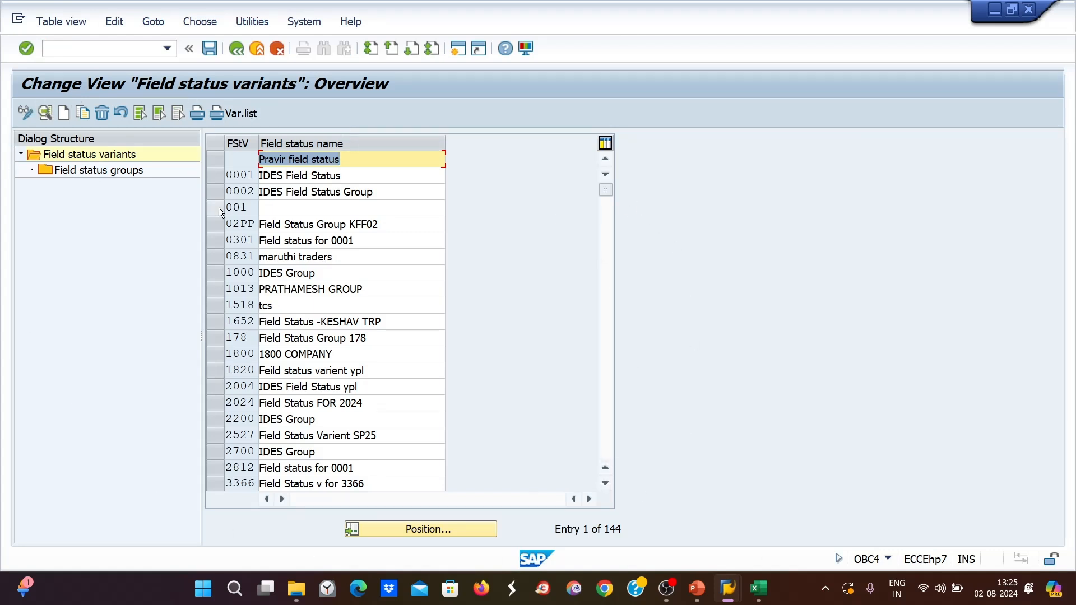
{"action": "left_click", "coordinate": [216, 175]}
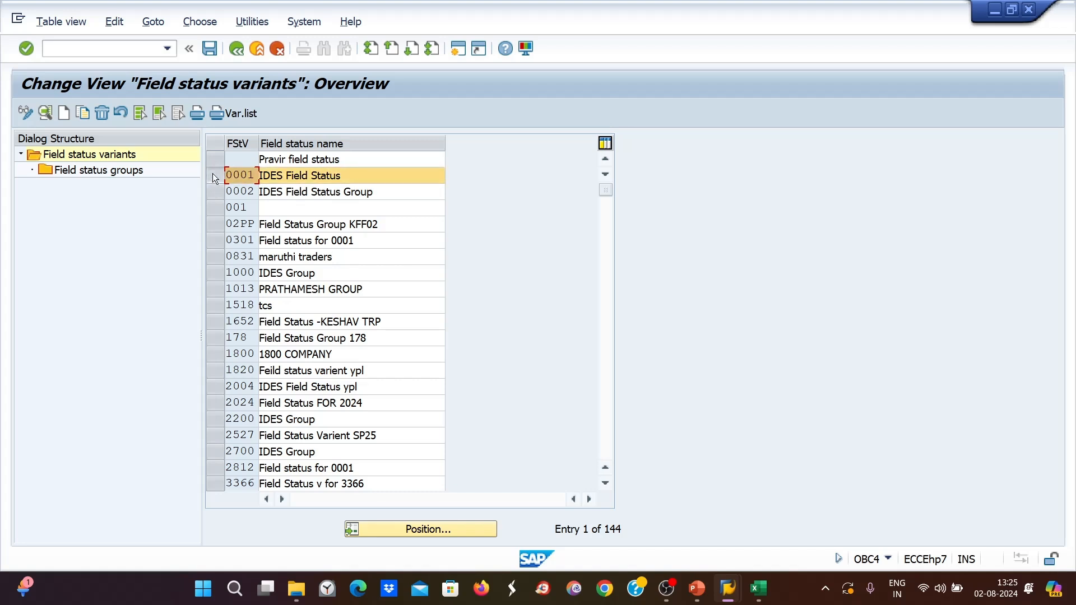
{"action": "left_click", "coordinate": [82, 110]}
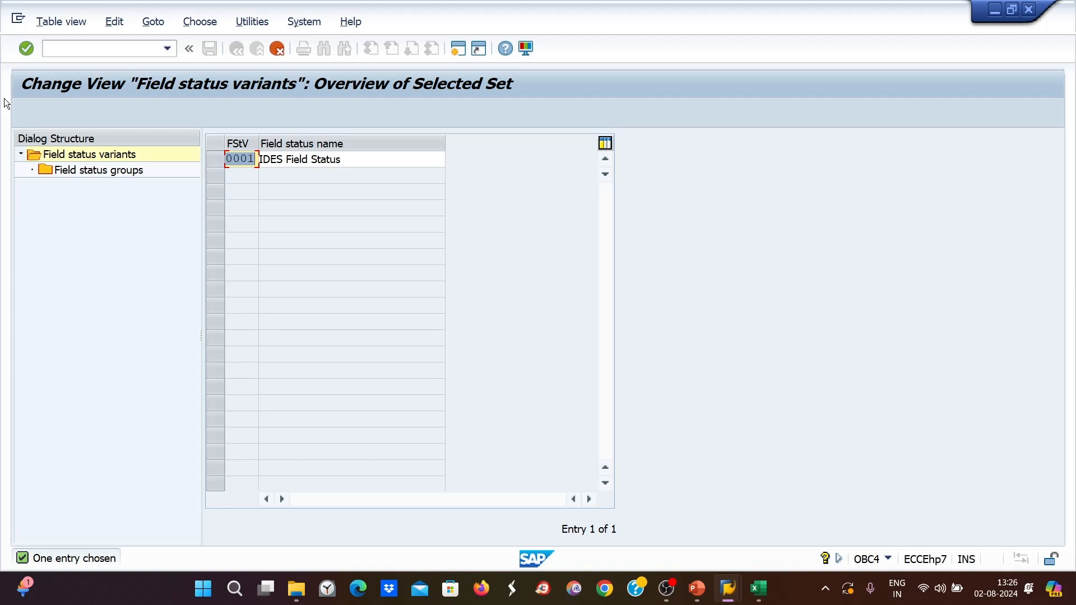
Name the copied field status variant ZE89 with the description ZEE ENTERTAINMENT FSV and copy it with all dependent entries.
{"action": "type", "text": "ZE89"}
{"action": "key", "text": "Tab"}
{"action": "type", "text": "ZEE"}
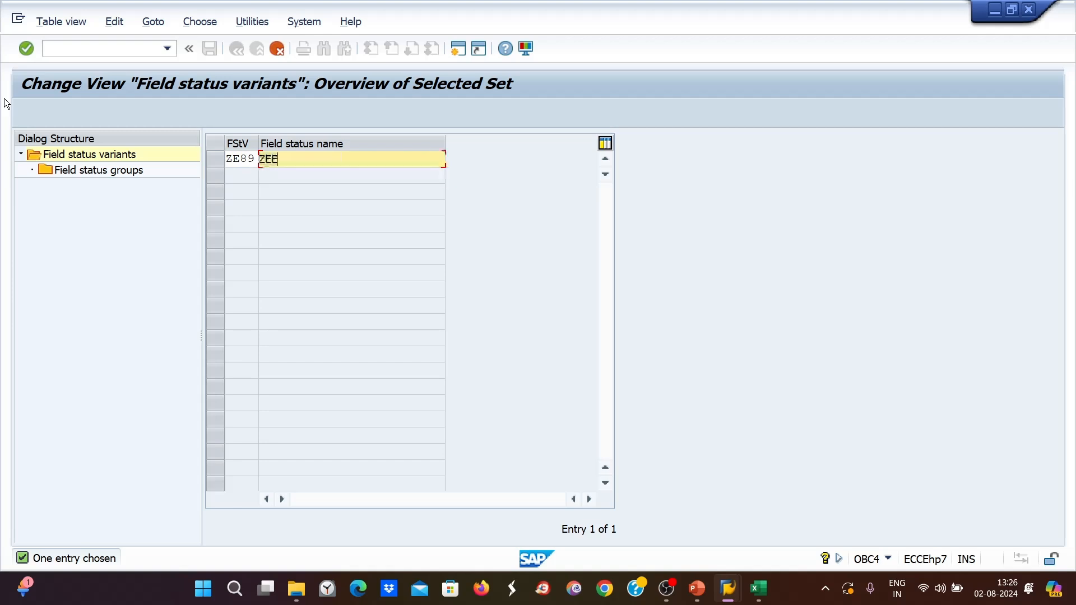
{"action": "type", "text": " ENTERTAINMENT F"}
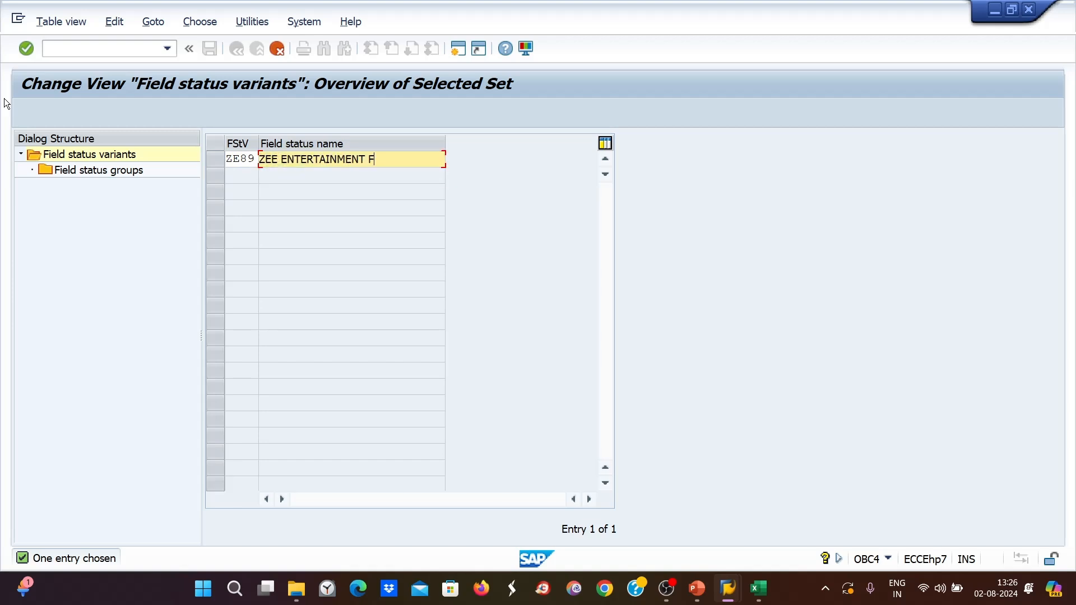
{"action": "type", "text": "E"}
{"action": "key", "text": "BackSpace"}
{"action": "type", "text": "SV"}
{"action": "key", "text": "Return"}
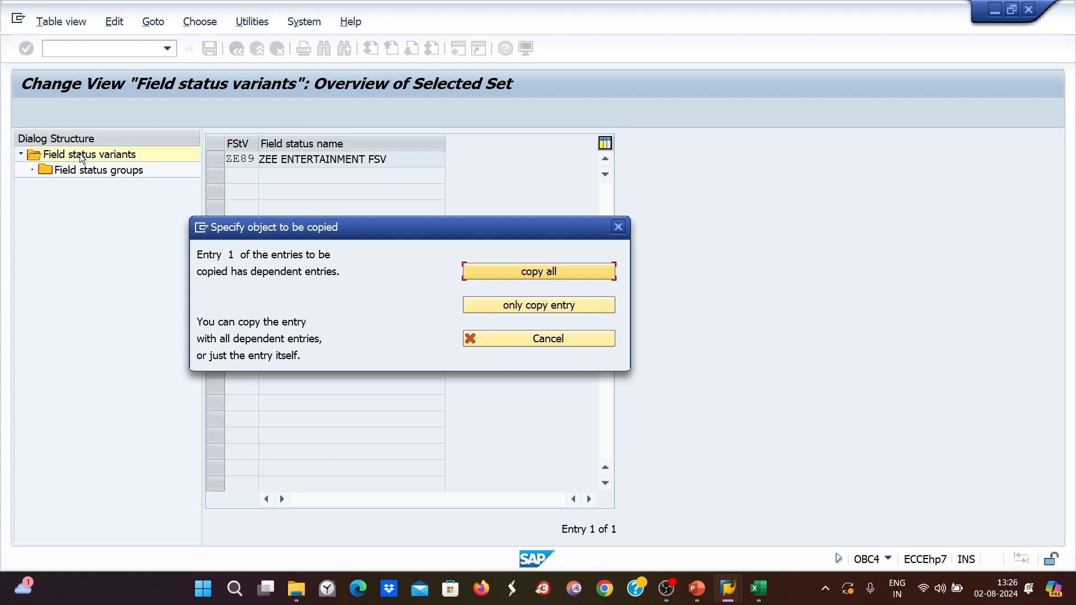
{"action": "left_click", "coordinate": [530, 270]}
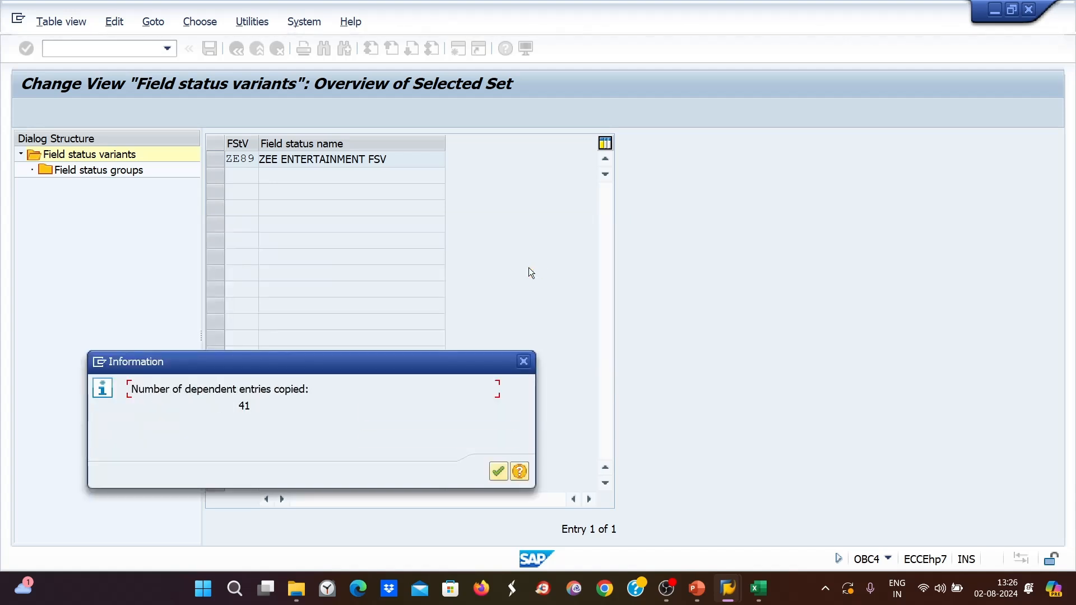
{"action": "left_click", "coordinate": [501, 471]}
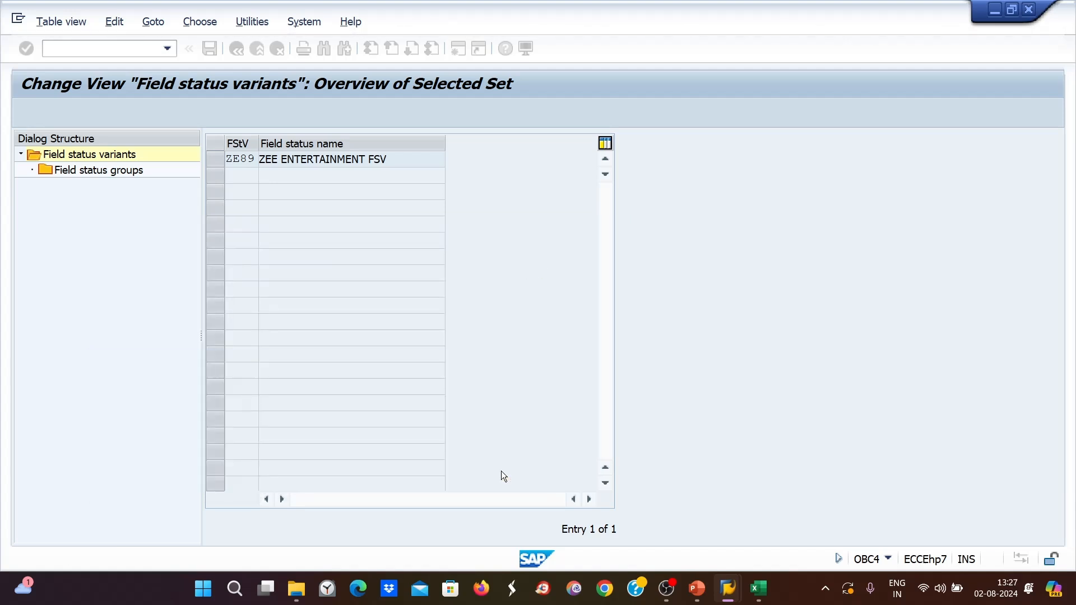
Open the field status groups of the new variant ZE89.
{"action": "left_click", "coordinate": [214, 161]}
{"action": "double_click", "coordinate": [107, 170]}
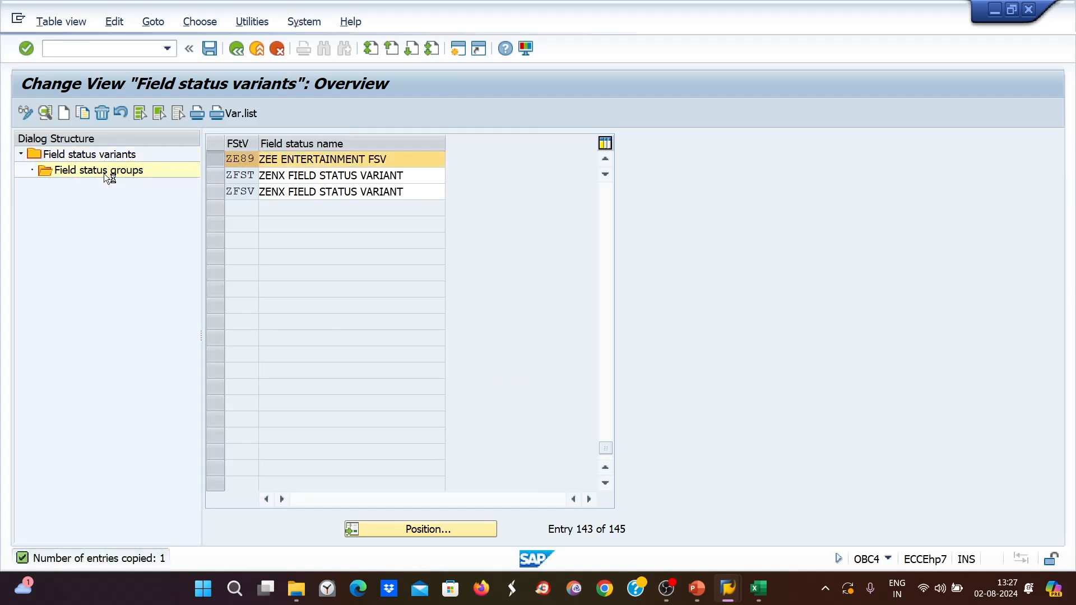
{"action": "left_click", "coordinate": [260, 193]}
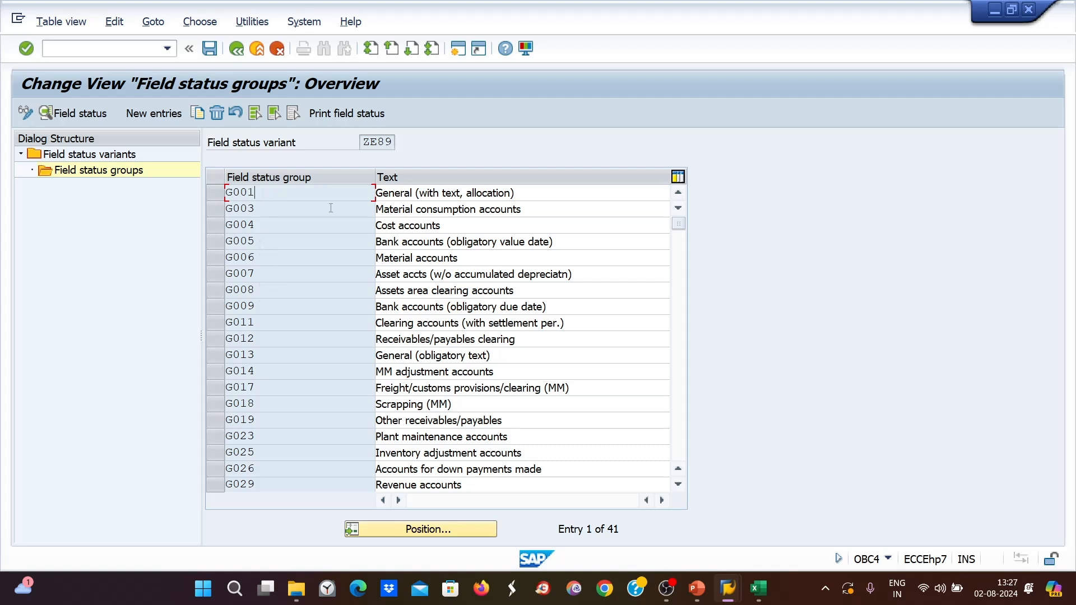
Examine the list of field status groups and their descriptions in variant ZE89.
{"action": "left_click", "coordinate": [389, 246]}
{"action": "left_click", "coordinate": [273, 242]}
{"action": "left_click", "coordinate": [390, 259]}
{"action": "left_click", "coordinate": [261, 259]}
{"action": "left_click", "coordinate": [923, 589]}
{"action": "left_click", "coordinate": [421, 383]}
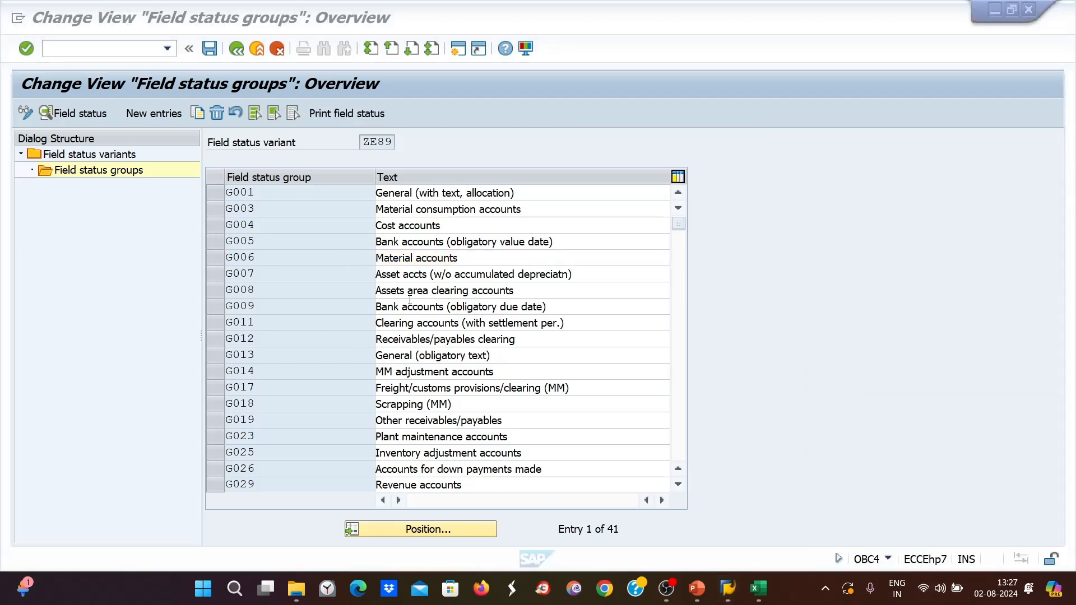
{"action": "scroll", "coordinate": [491, 351], "scroll_direction": "down", "scroll_amount": 3}
{"action": "scroll", "coordinate": [493, 348], "scroll_direction": "down", "scroll_amount": 10}
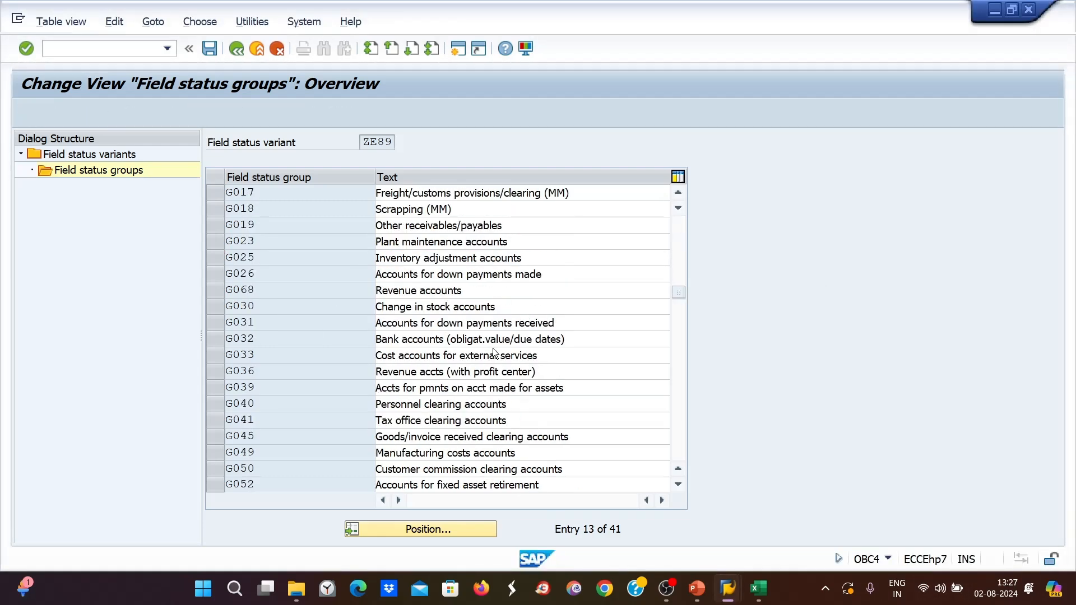
{"action": "scroll", "coordinate": [493, 348], "scroll_direction": "up", "scroll_amount": 4}
{"action": "scroll", "coordinate": [391, 401], "scroll_direction": "up", "scroll_amount": 4}
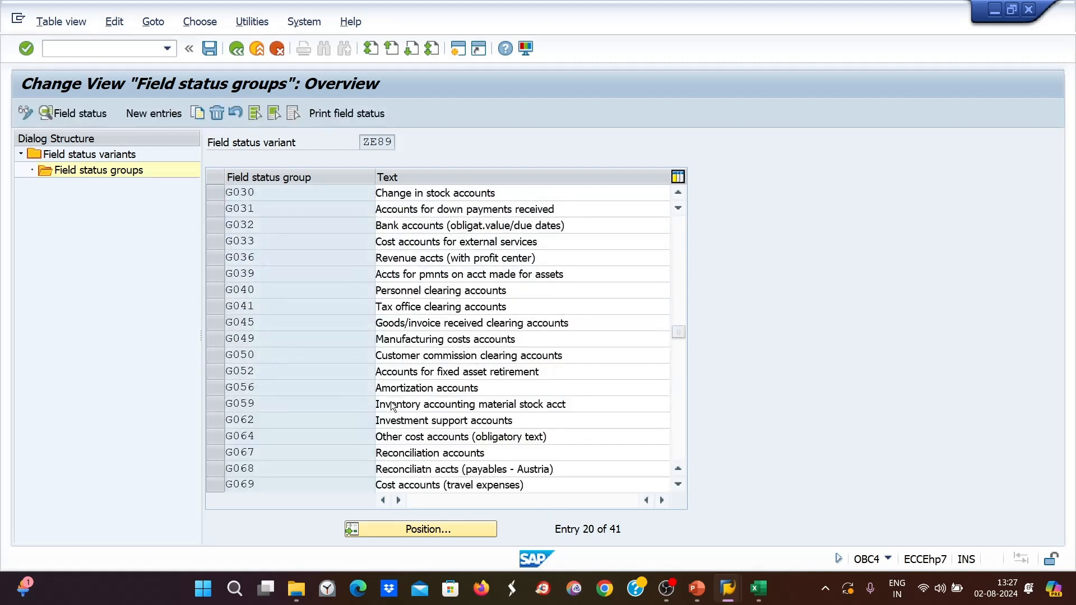
Delete field status group ICCF, CO <-> FI reconciliation posting, from variant ZE89 and review the remaining groups.
{"action": "scroll", "coordinate": [391, 401], "scroll_direction": "down", "scroll_amount": 8}
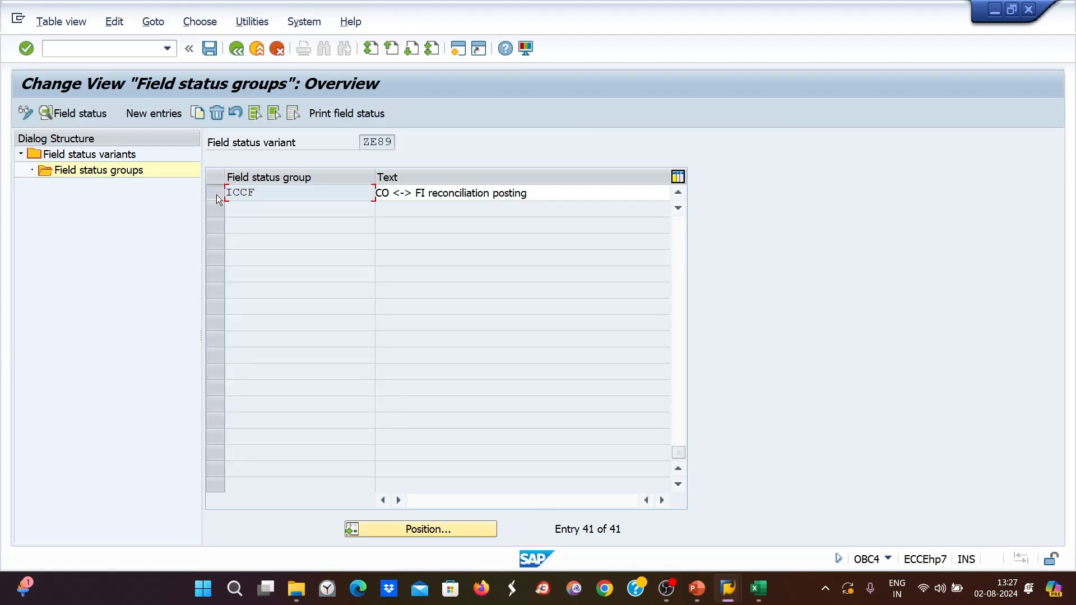
{"action": "left_click", "coordinate": [215, 194]}
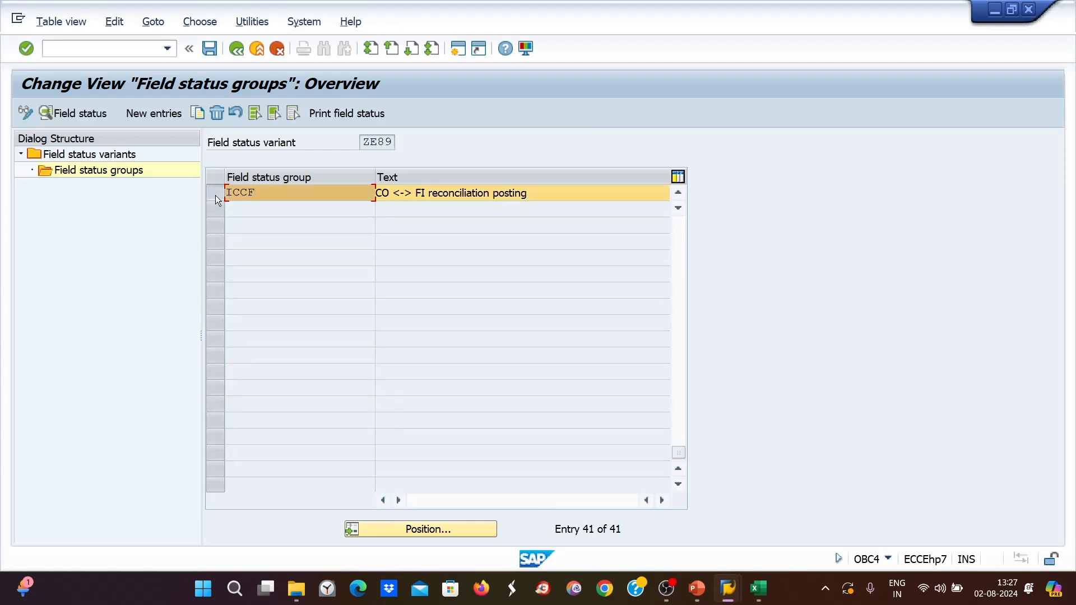
{"action": "left_click", "coordinate": [218, 113]}
{"action": "scroll", "coordinate": [345, 381], "scroll_direction": "down", "scroll_amount": 1}
{"action": "scroll", "coordinate": [345, 382], "scroll_direction": "down", "scroll_amount": 12}
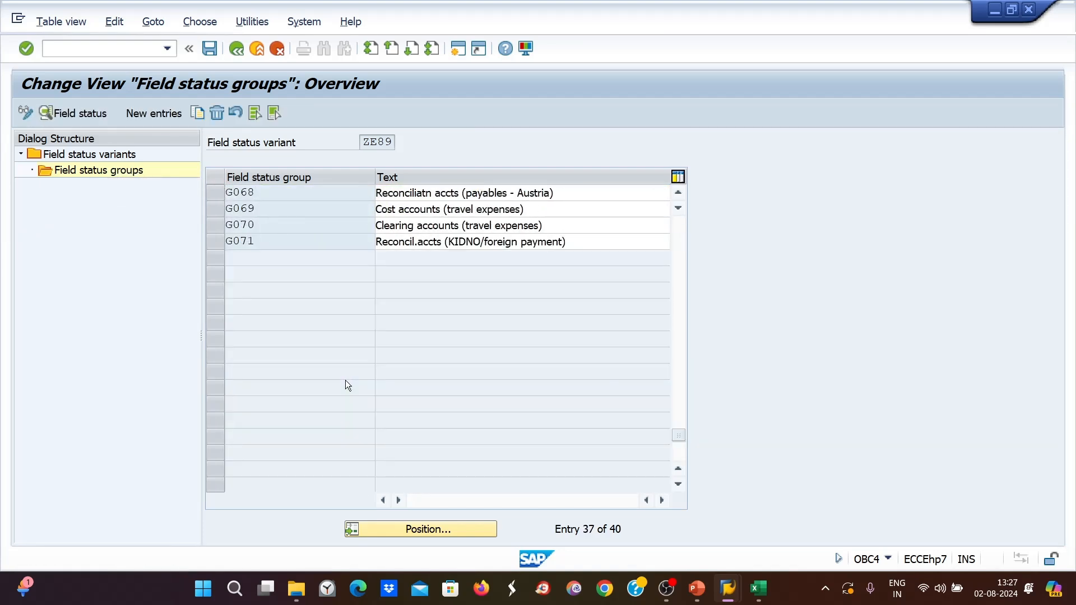
{"action": "scroll", "coordinate": [351, 388], "scroll_direction": "up", "scroll_amount": 5}
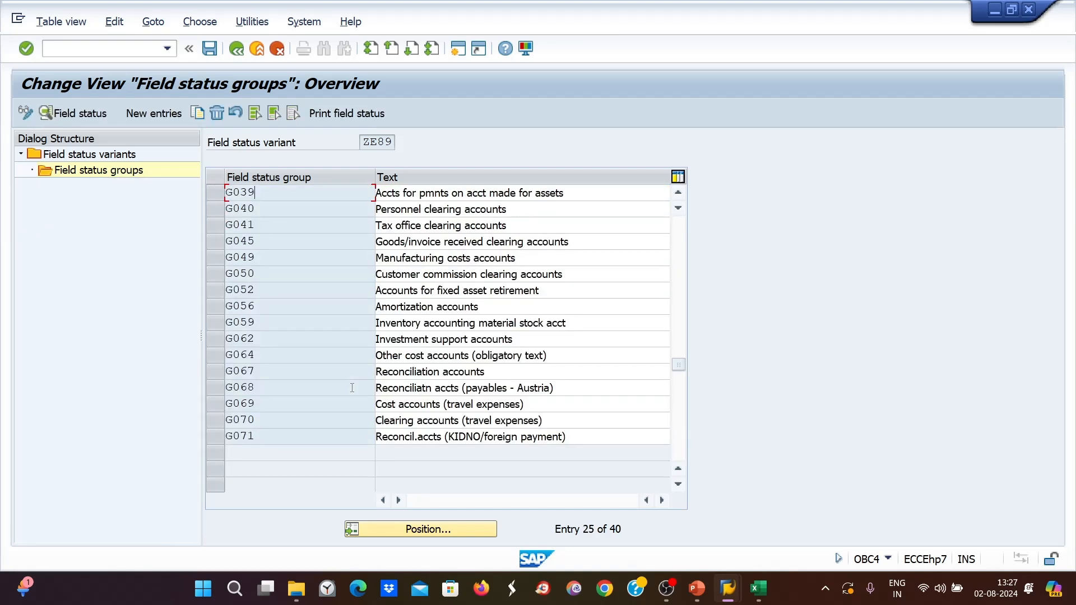
{"action": "scroll", "coordinate": [352, 388], "scroll_direction": "up", "scroll_amount": 8}
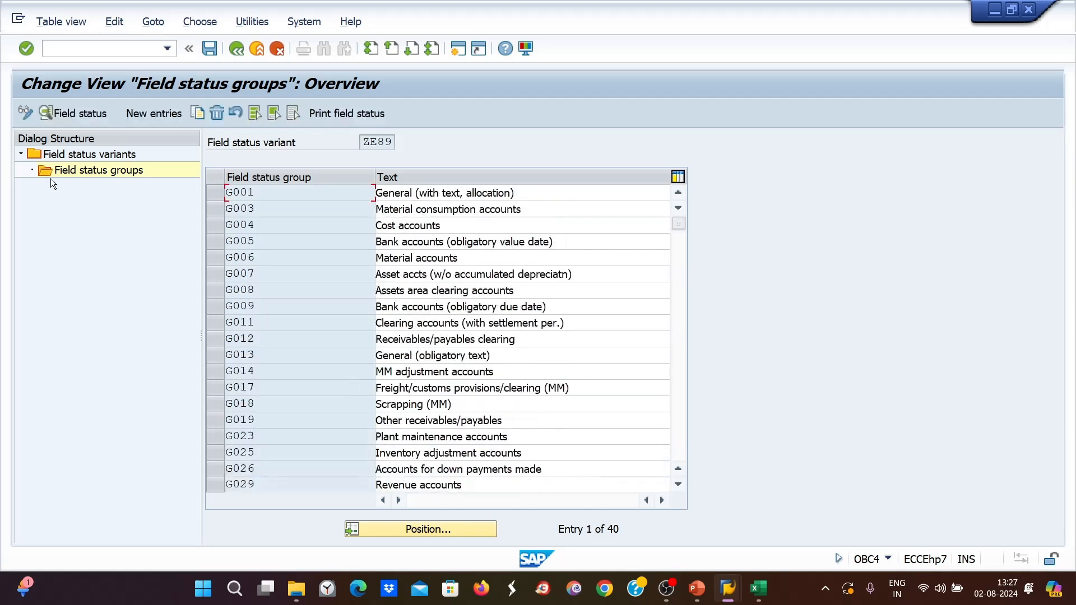
Save field status variant ZE89 together with its field status groups.
{"action": "left_click", "coordinate": [52, 154]}
{"action": "left_click", "coordinate": [102, 169]}
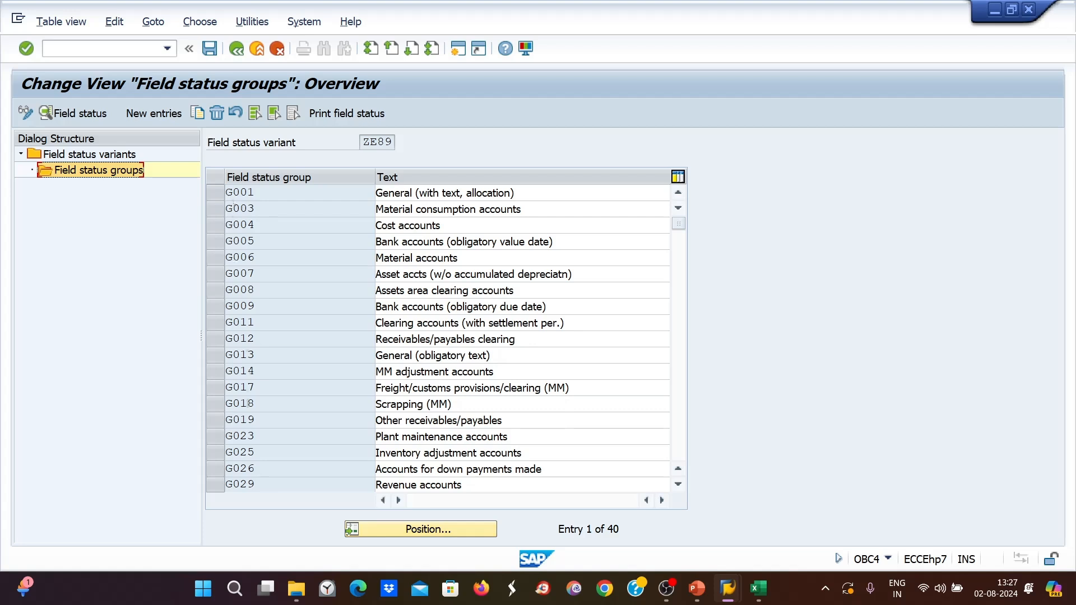
{"action": "key", "text": "ctrl+s"}
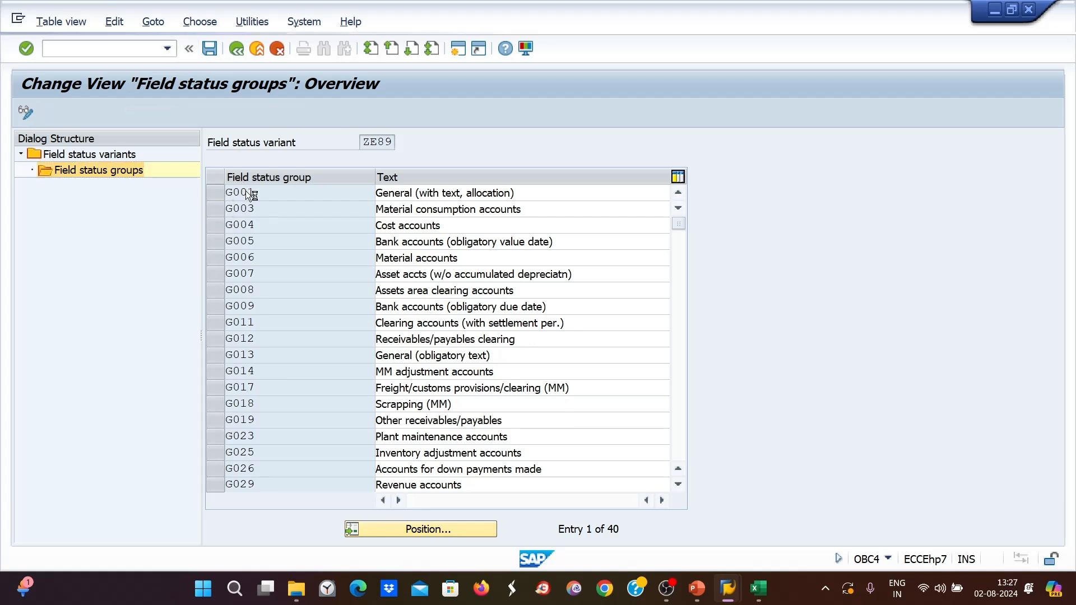
{"action": "key", "text": "Return"}
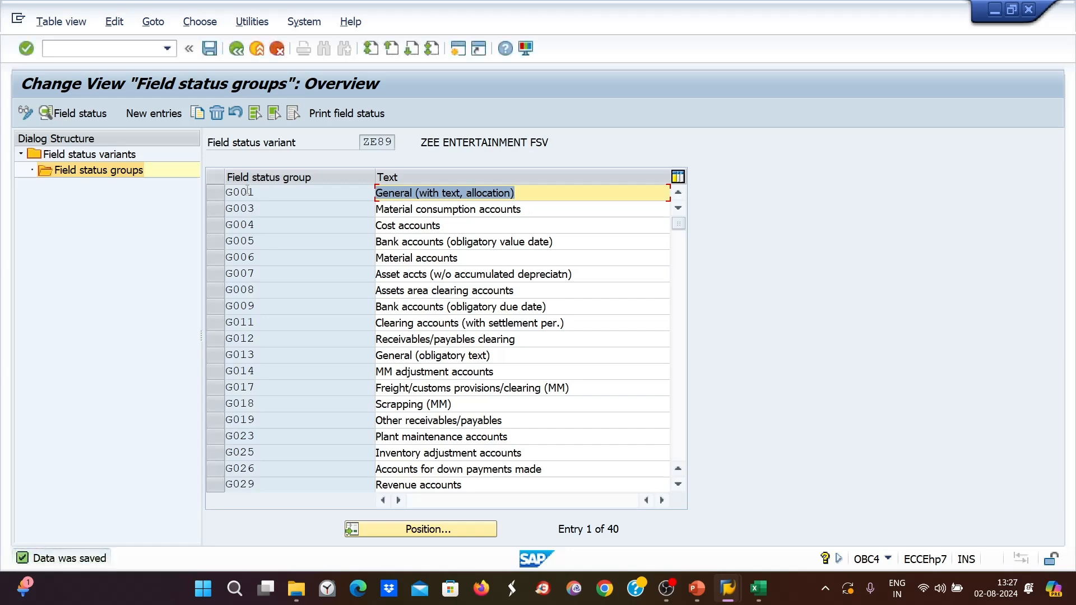
Switch to the Excel workbook and match G/L accounts 4000, 4001 and 4002 with field status groups G001, G002 and G003.
{"action": "left_click", "coordinate": [757, 588]}
{"action": "left_click", "coordinate": [241, 344]}
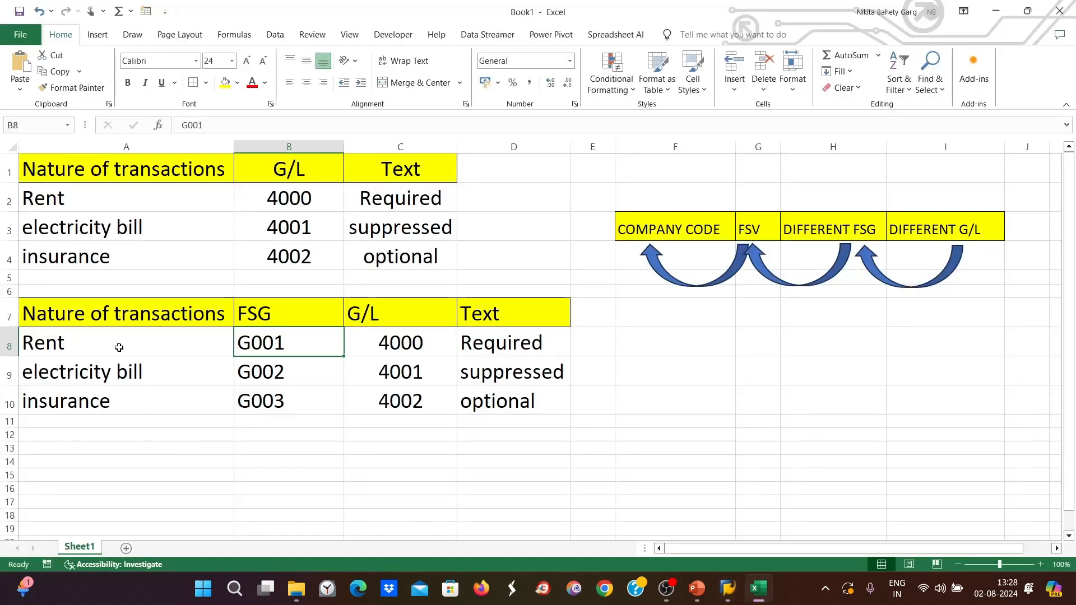
{"action": "left_click", "coordinate": [422, 343]}
{"action": "left_click", "coordinate": [423, 372]}
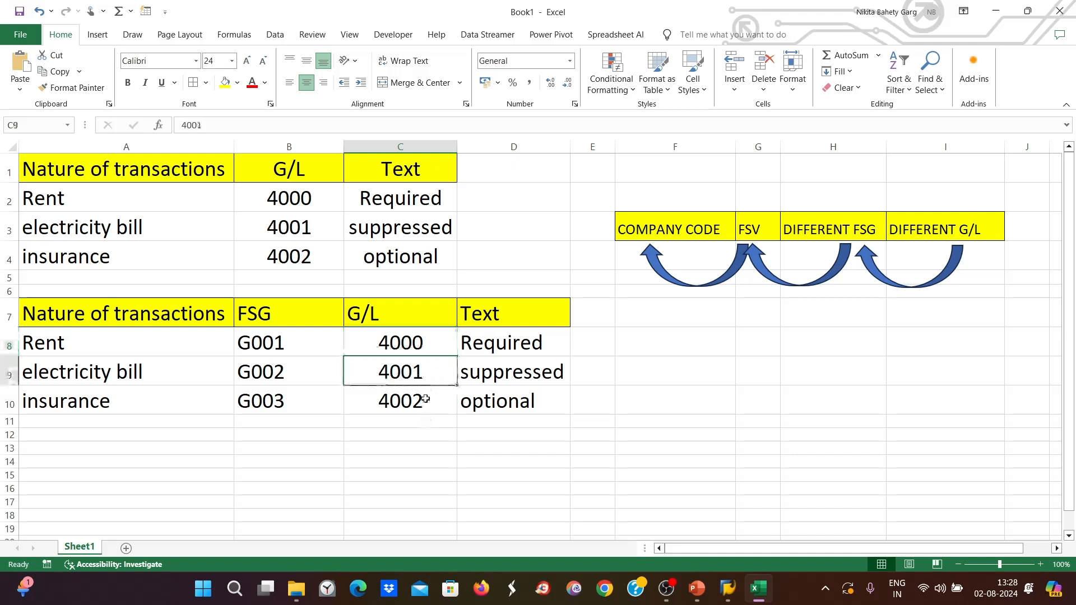
{"action": "left_click", "coordinate": [425, 399]}
{"action": "left_click", "coordinate": [286, 340]}
{"action": "left_click", "coordinate": [283, 369]}
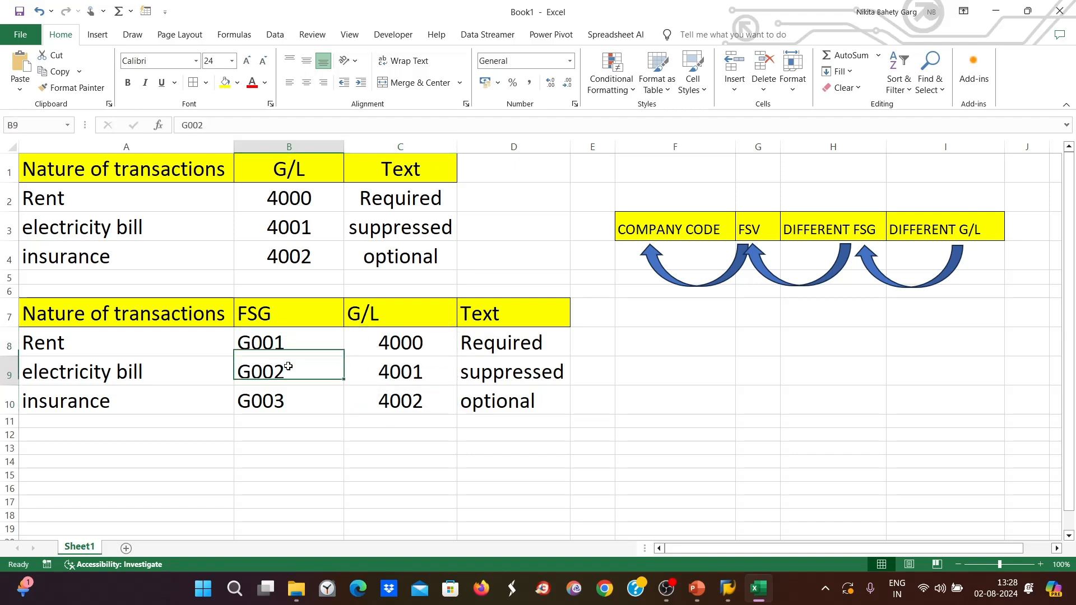
{"action": "left_click", "coordinate": [290, 412]}
Return to SAP and open the General data field statuses of group G001 in variant ZE89.
{"action": "left_click", "coordinate": [275, 346]}
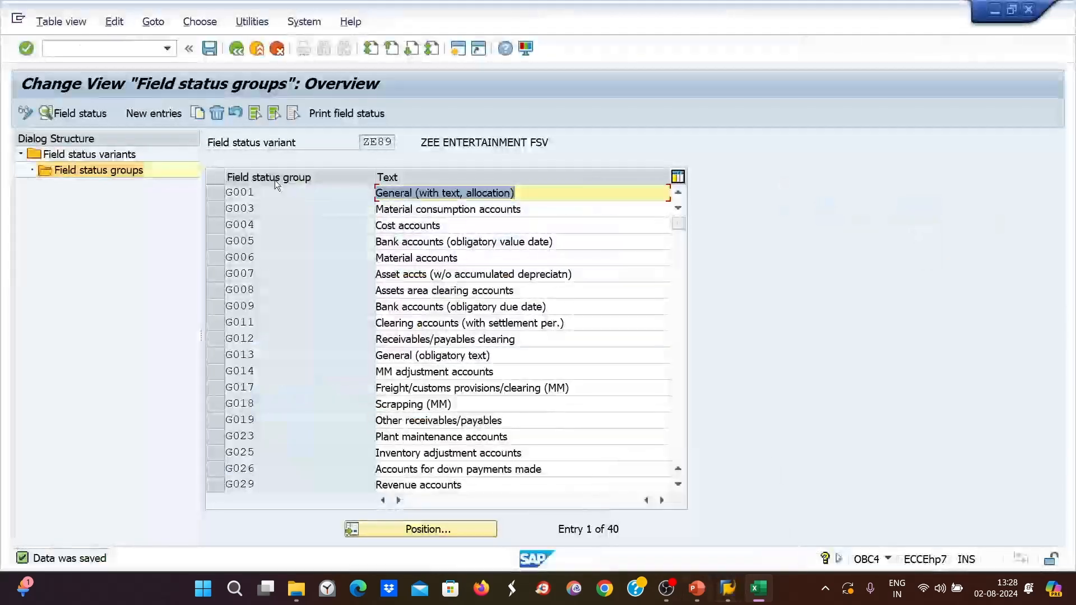
{"action": "double_click", "coordinate": [254, 194]}
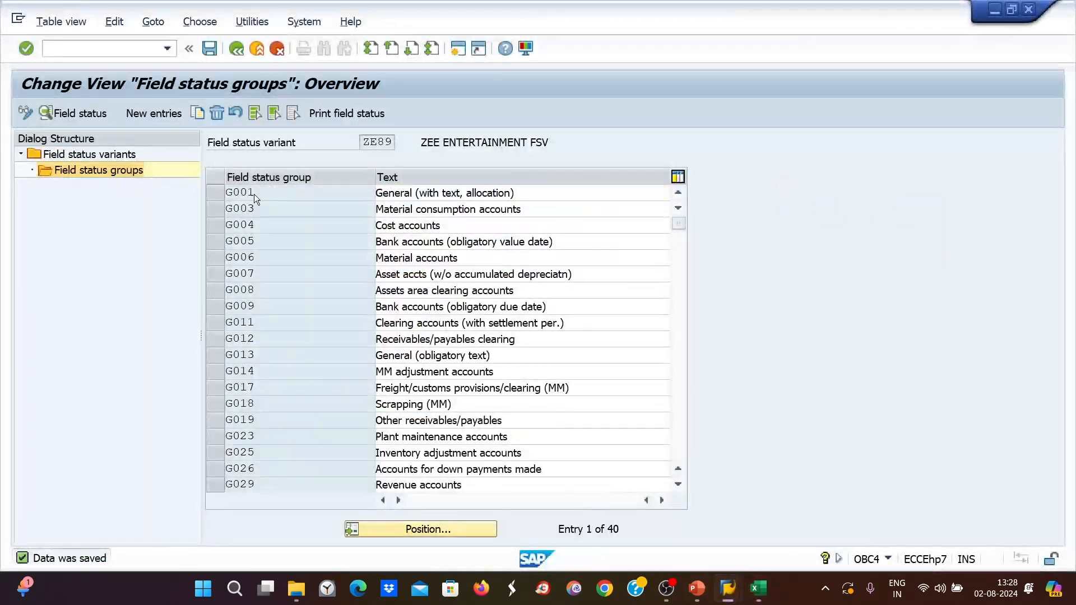
{"action": "double_click", "coordinate": [70, 227]}
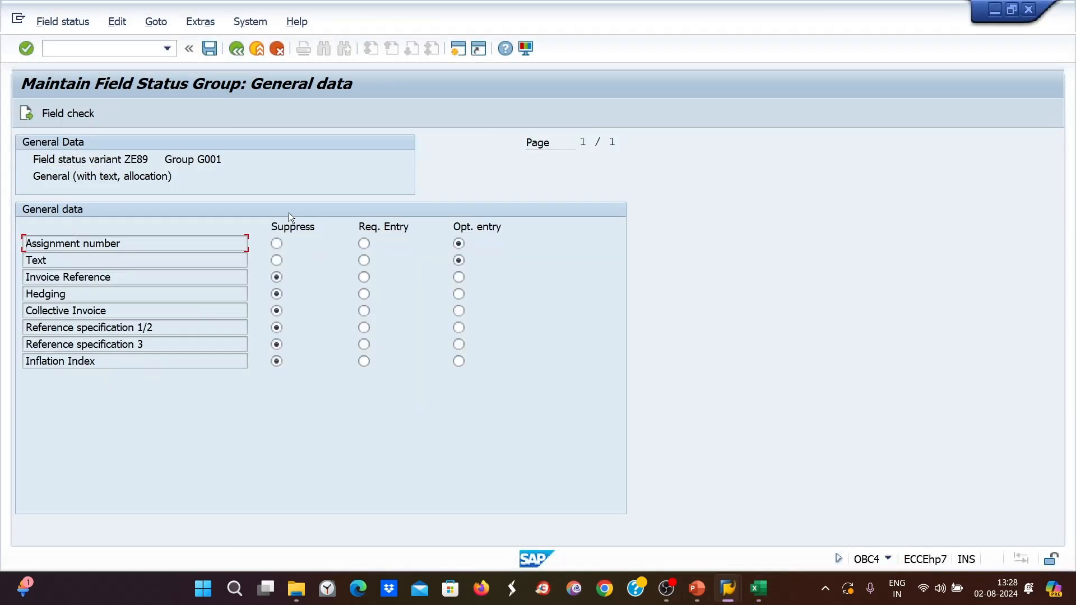
Compare the Text field status in SAP group G001 with the PowerPoint slide and the Rent row in the Excel workbook.
{"action": "left_click", "coordinate": [696, 589]}
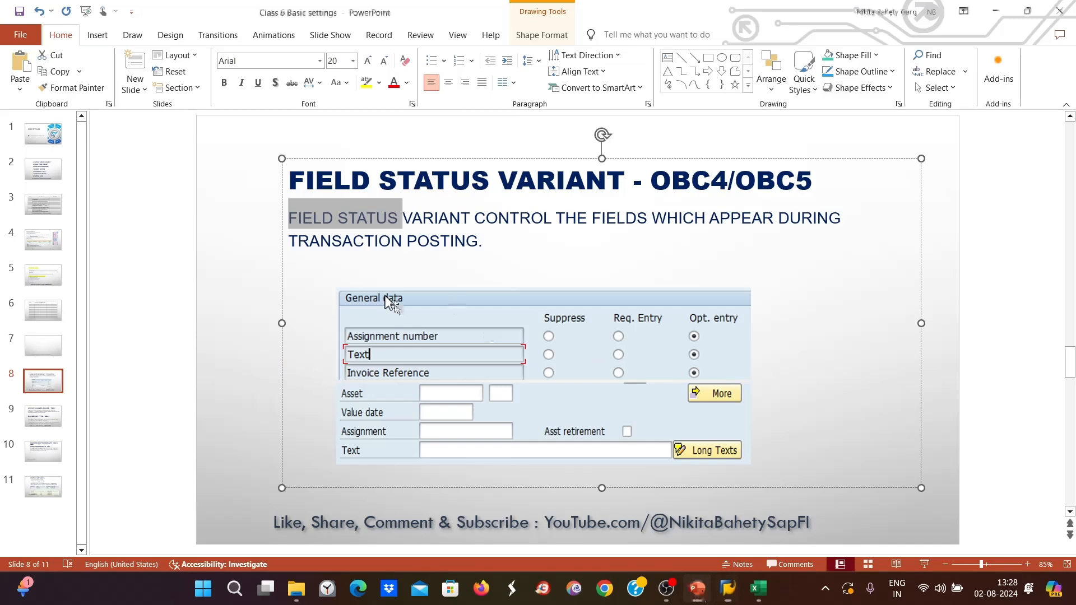
{"action": "left_click", "coordinate": [758, 588]}
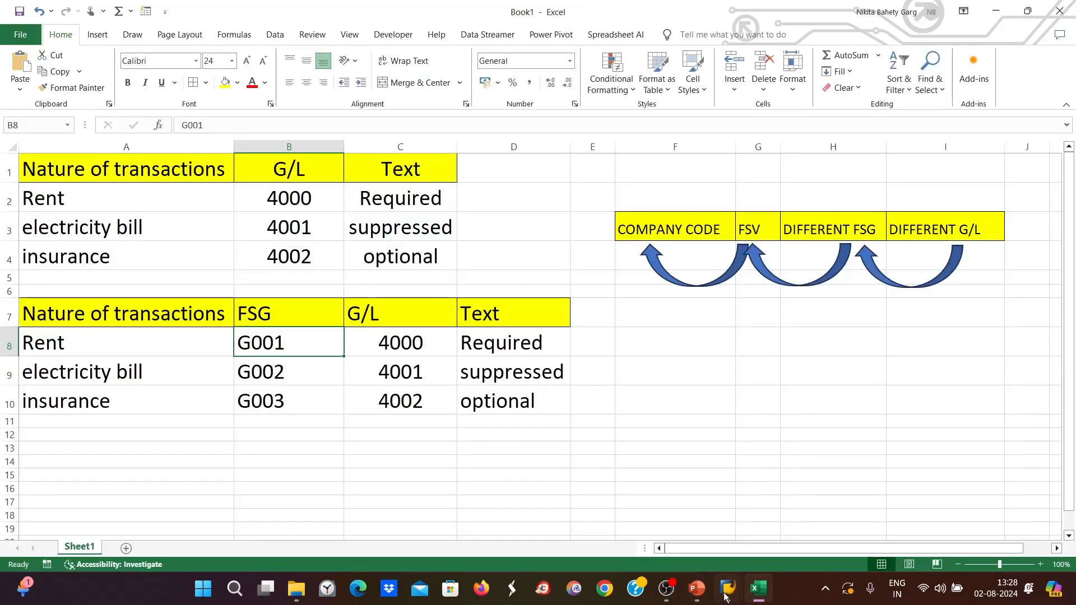
{"action": "mouse_move", "coordinate": [728, 589]}
{"action": "left_click", "coordinate": [827, 504]}
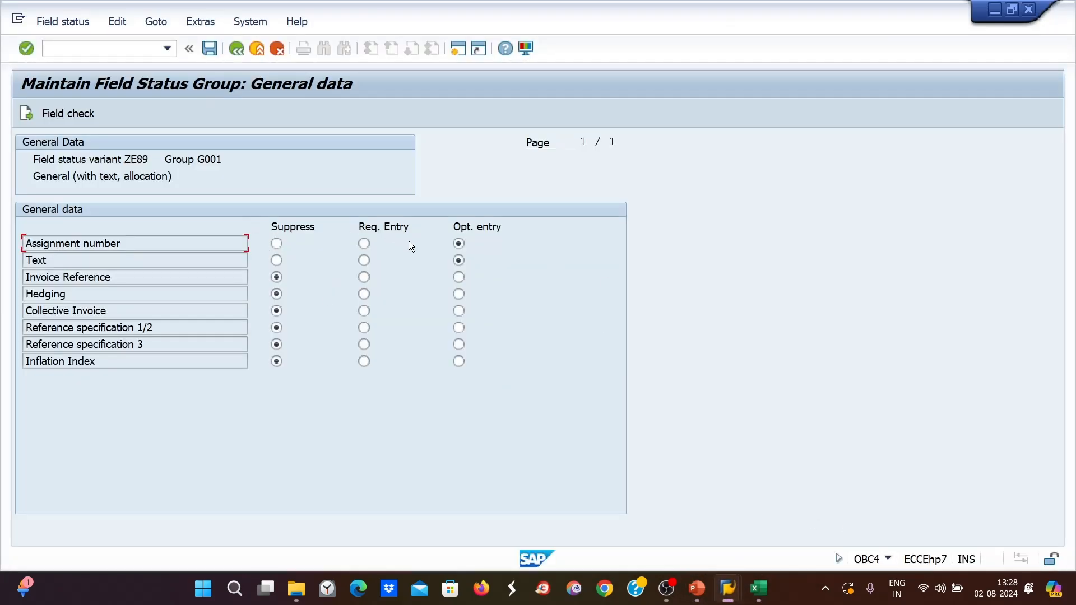
{"action": "left_click", "coordinate": [44, 259]}
{"action": "mouse_move", "coordinate": [728, 596]}
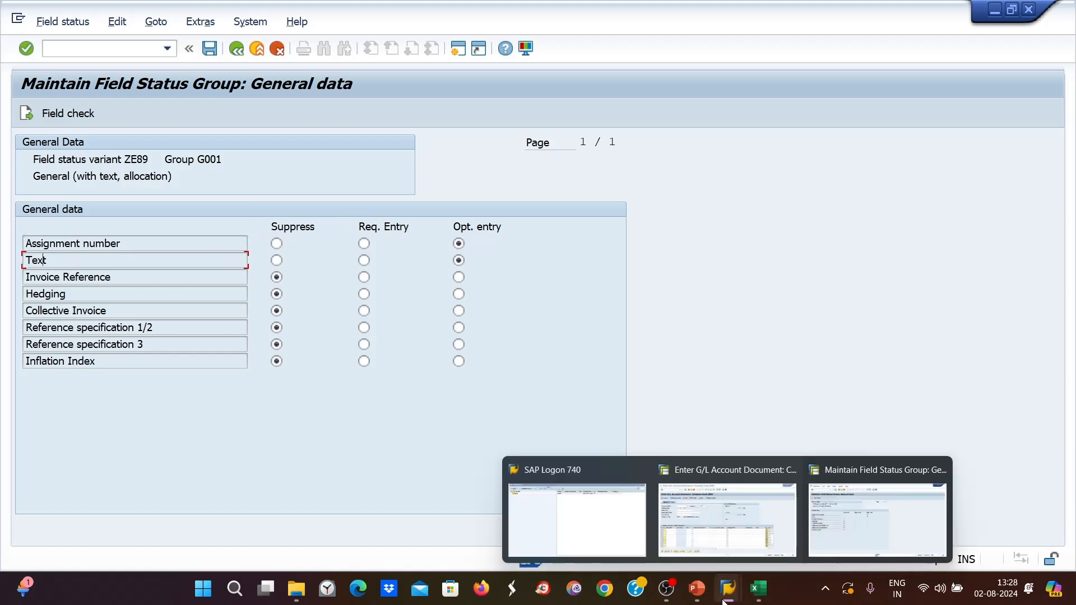
{"action": "left_click", "coordinate": [758, 589]}
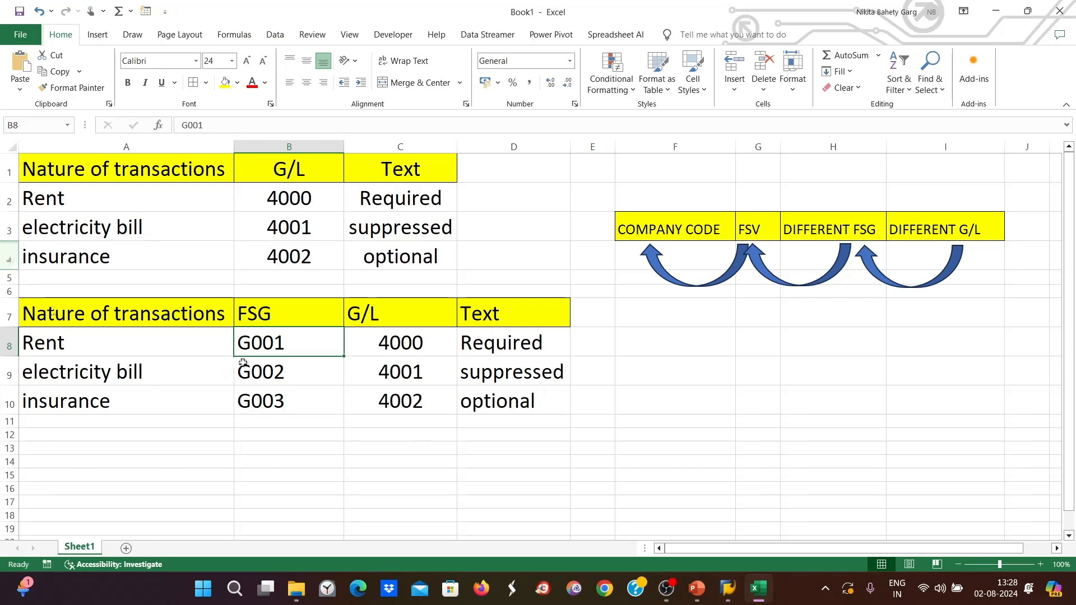
Check the Rent row in Excel, then set the Text field of SAP group G001 to required entry and save.
{"action": "left_click", "coordinate": [83, 344]}
{"action": "left_click", "coordinate": [292, 339]}
{"action": "left_click", "coordinate": [539, 337]}
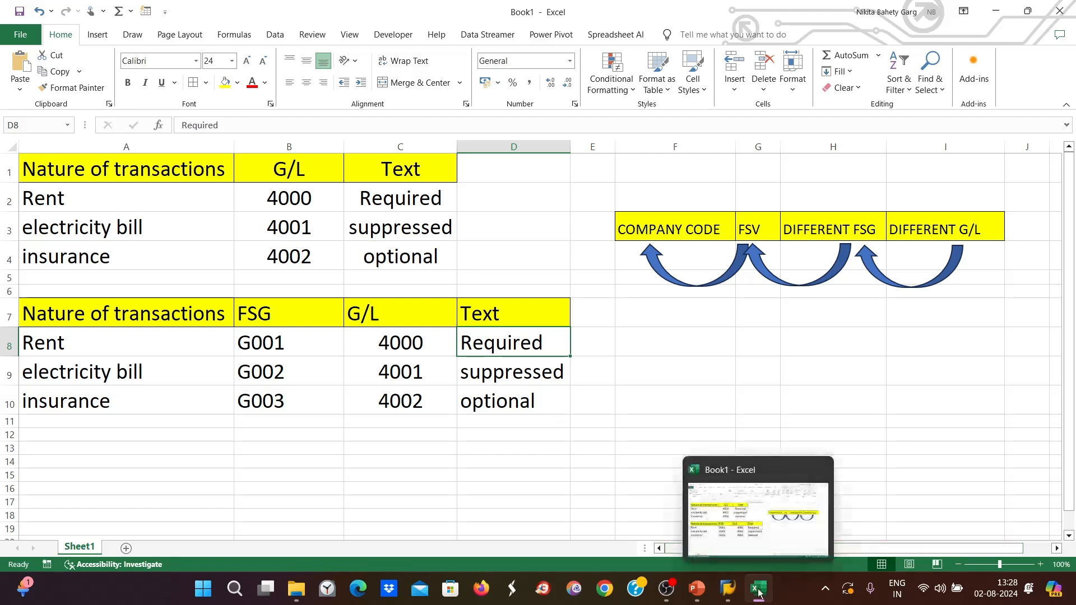
{"action": "mouse_move", "coordinate": [728, 589]}
{"action": "left_click", "coordinate": [872, 523]}
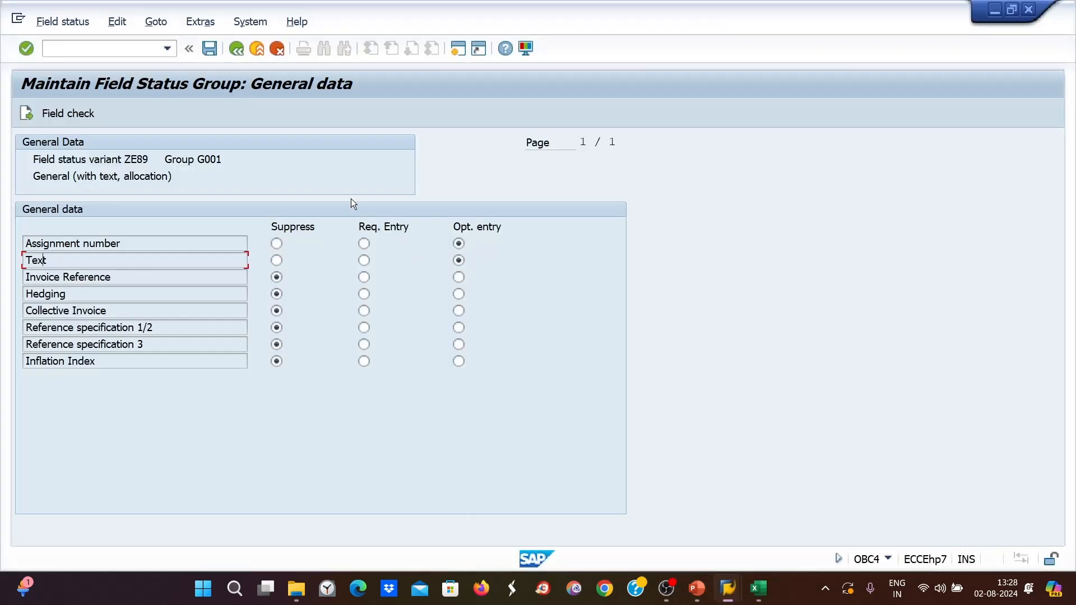
{"action": "left_click", "coordinate": [363, 260]}
{"action": "key", "text": "ctrl+s"}
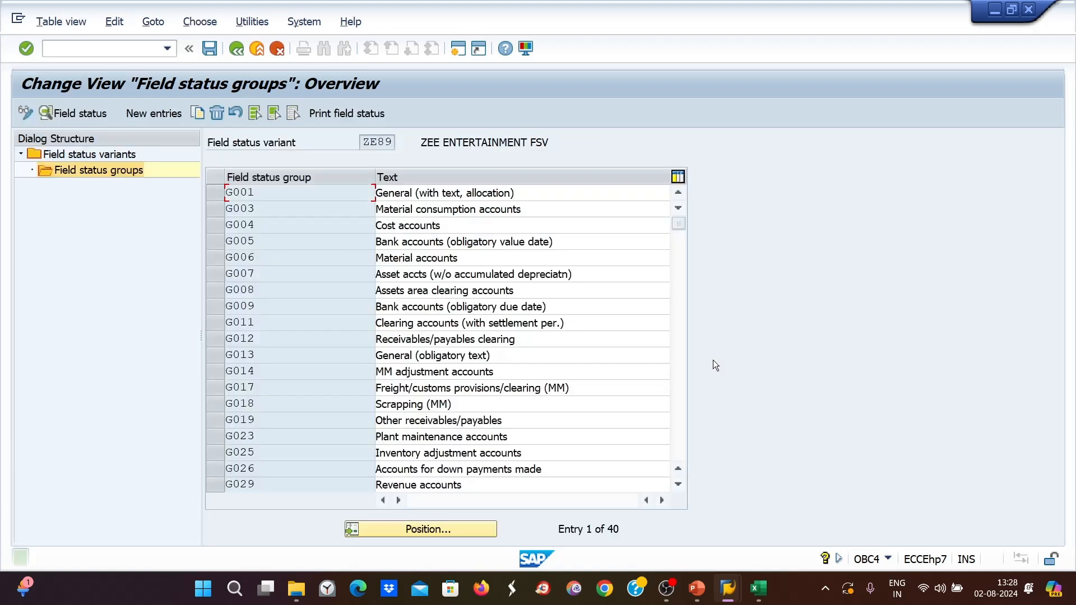
Switch to the Excel workbook and change the FSG to G003 for electricity bill and G004 for insurance.
{"action": "left_click", "coordinate": [755, 589]}
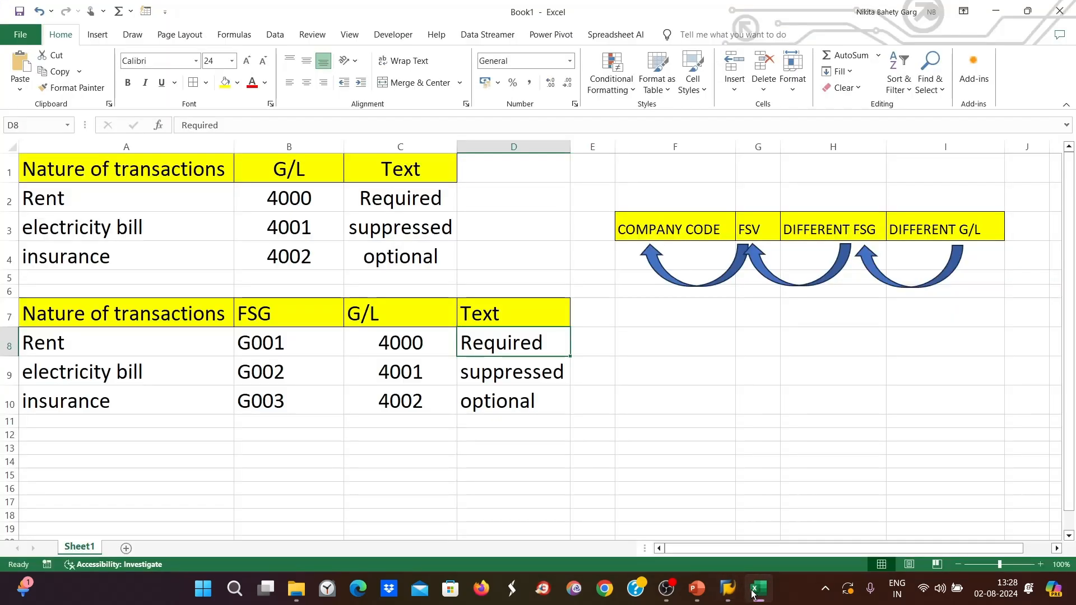
{"action": "left_click", "coordinate": [305, 373]}
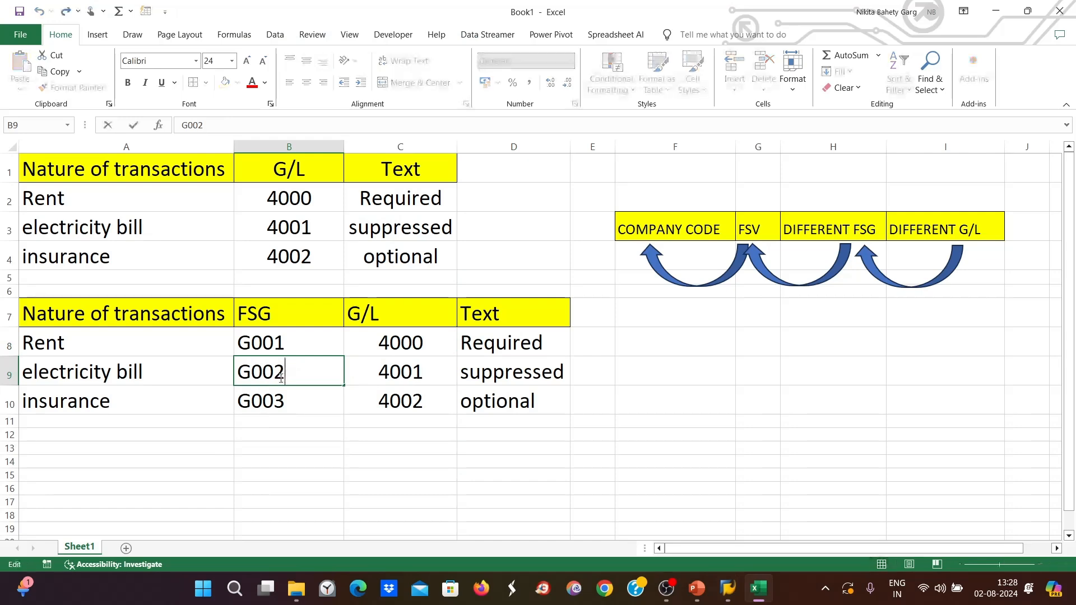
{"action": "key", "text": "alt+Tab"}
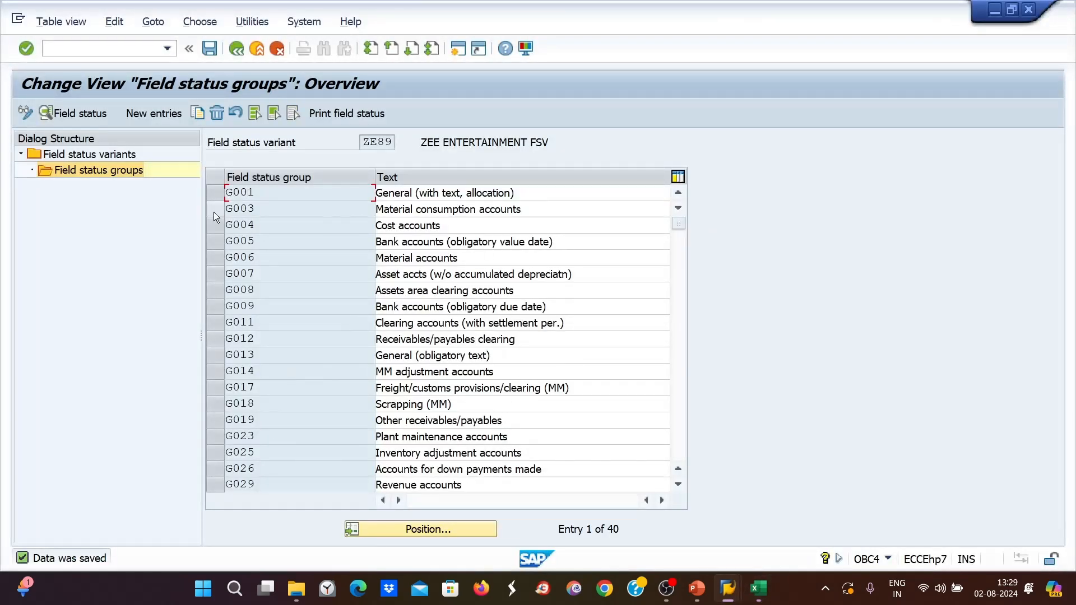
{"action": "key", "text": "alt+Tab"}
{"action": "key", "text": "F2"}
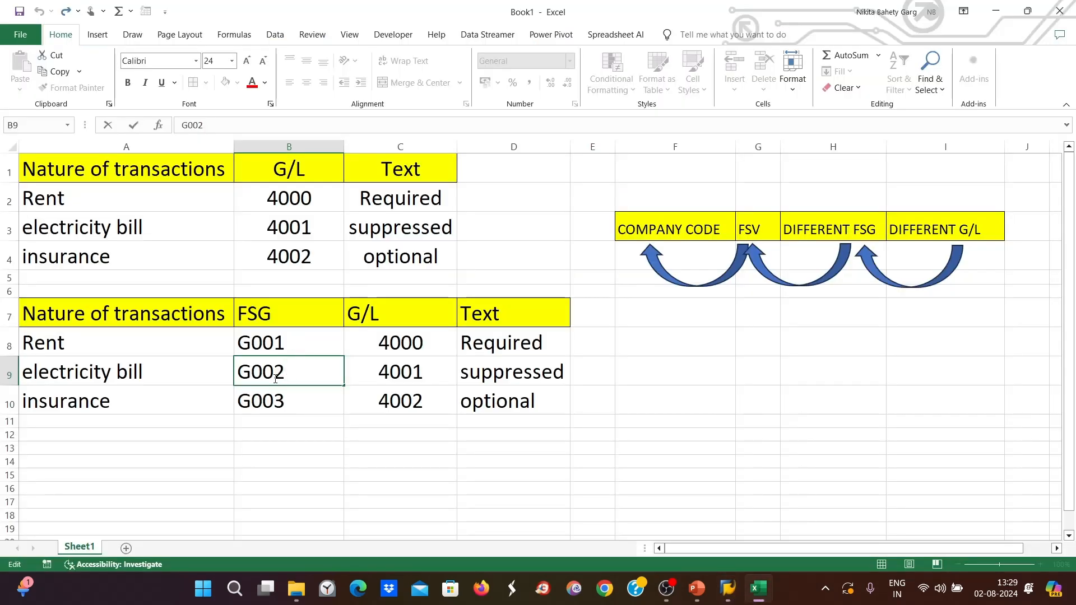
{"action": "key", "text": "BackSpace"}
{"action": "type", "text": "3"}
{"action": "left_click", "coordinate": [288, 395]}
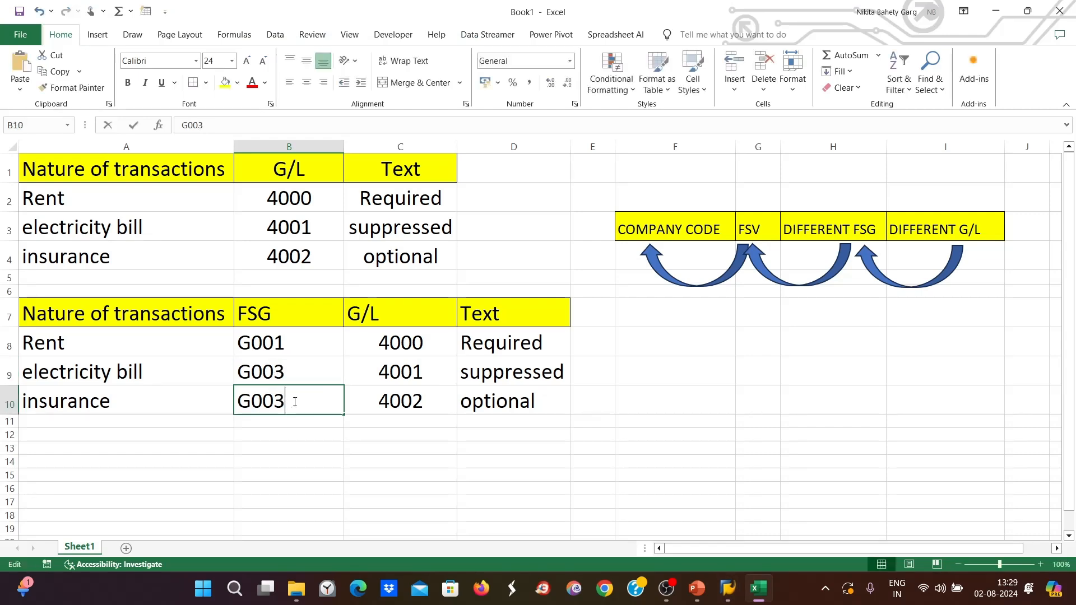
{"action": "key", "text": "F2"}
{"action": "key", "text": "BackSpace"}
{"action": "type", "text": "4"}
{"action": "left_click", "coordinate": [593, 422]}
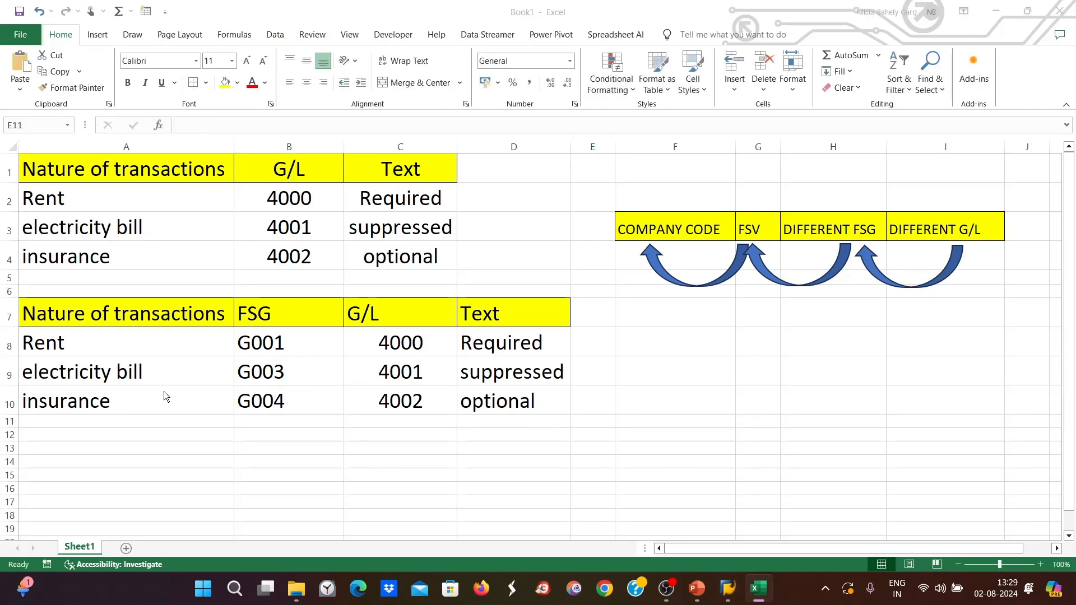
Return to SAP, open the General data of group G003 and set its Text field to suppress, saving the group.
{"action": "key", "text": "alt+Tab"}
{"action": "key", "text": "alt+Tab"}
{"action": "left_click", "coordinate": [245, 366]}
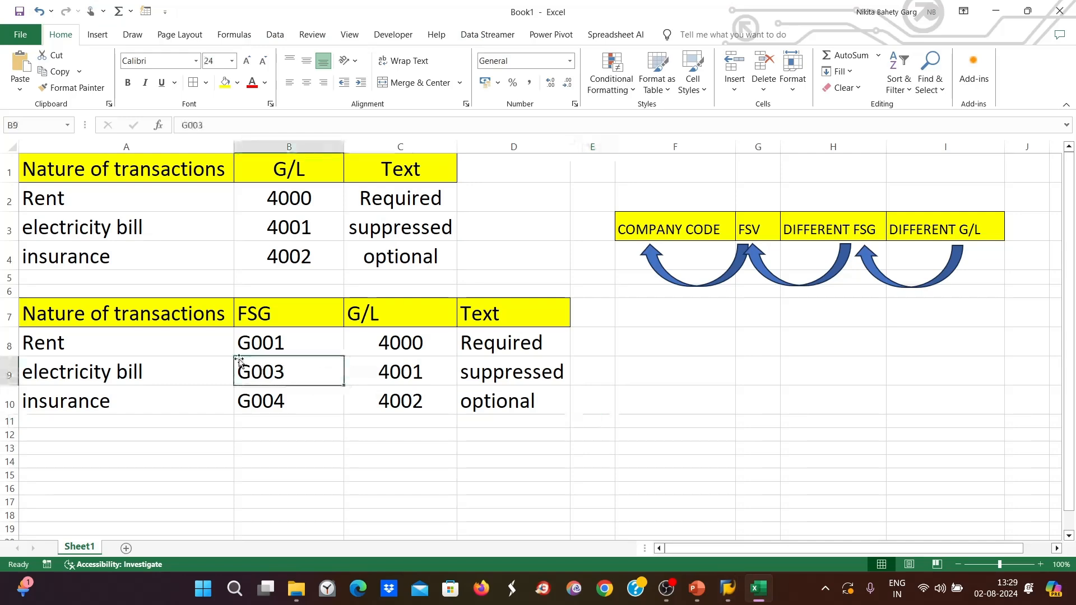
{"action": "key", "text": "alt+Tab"}
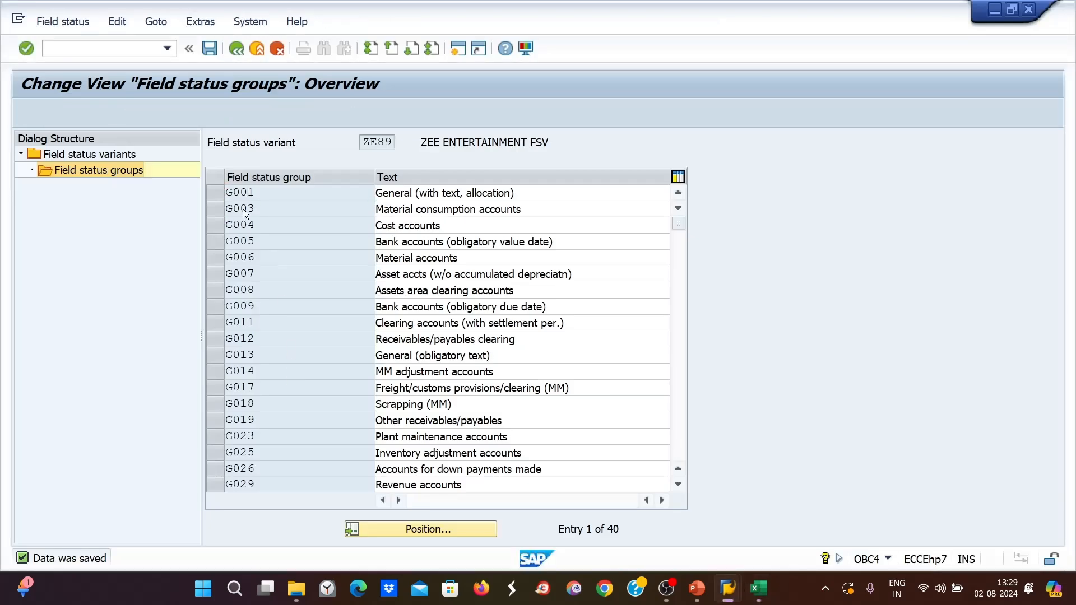
{"action": "double_click", "coordinate": [244, 209]}
{"action": "double_click", "coordinate": [75, 227]}
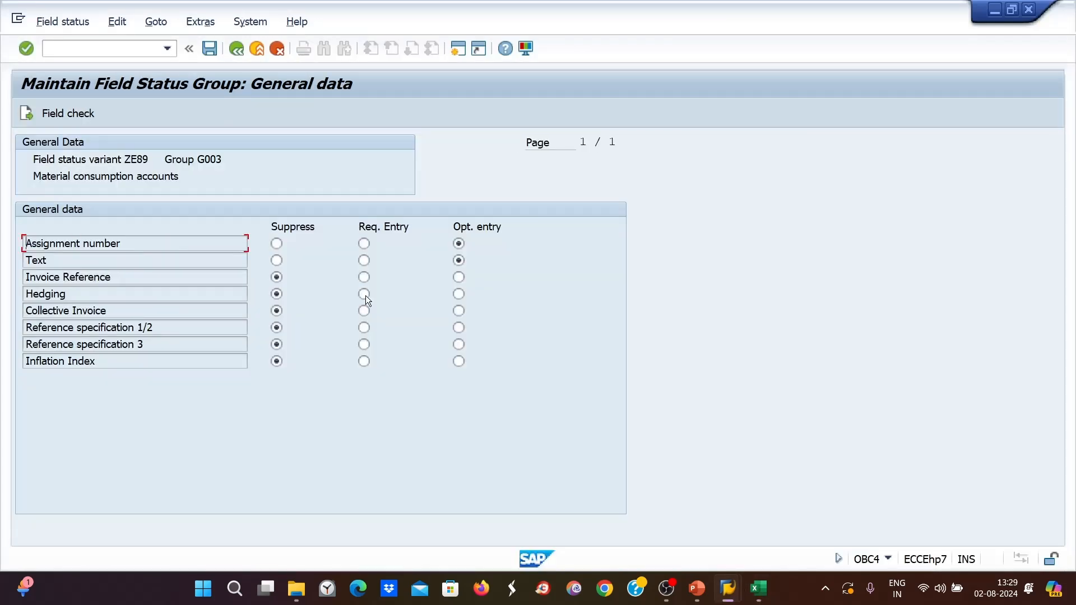
{"action": "left_click", "coordinate": [277, 260]}
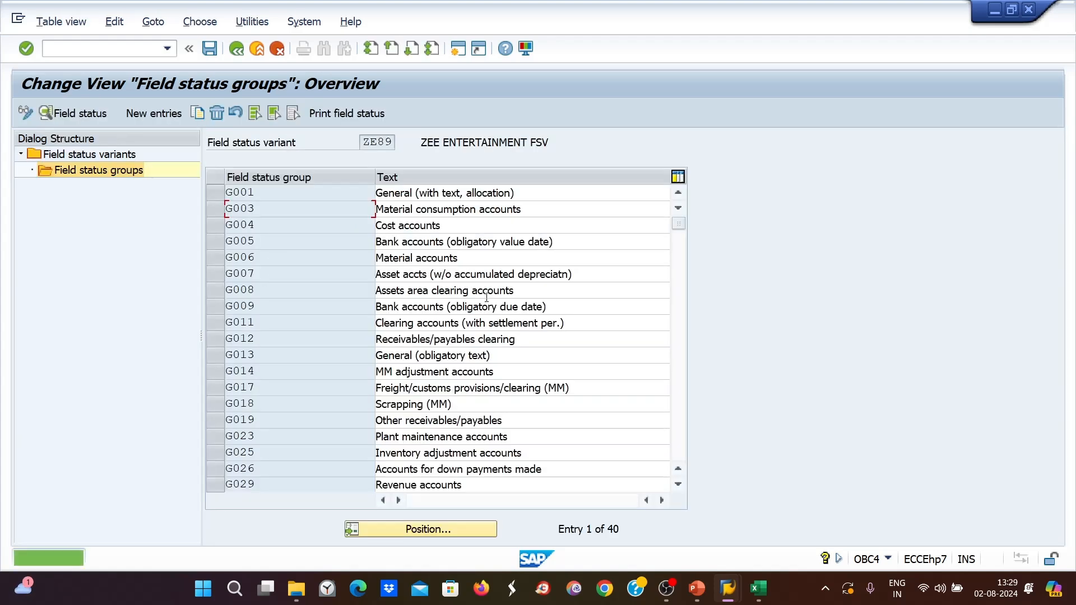
Check the insurance row in Excel, then keep the Text field of SAP group G004 as optional entry and save.
{"action": "key", "text": "alt+Tab"}
{"action": "left_click", "coordinate": [264, 395]}
{"action": "key", "text": "alt+Tab"}
{"action": "double_click", "coordinate": [243, 226]}
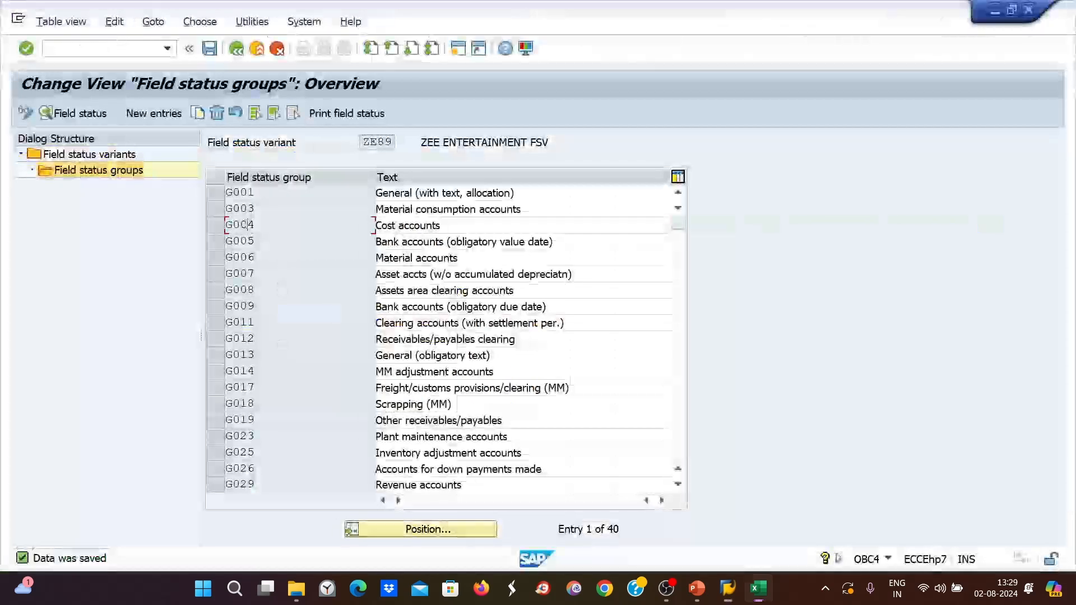
{"action": "double_click", "coordinate": [84, 227]}
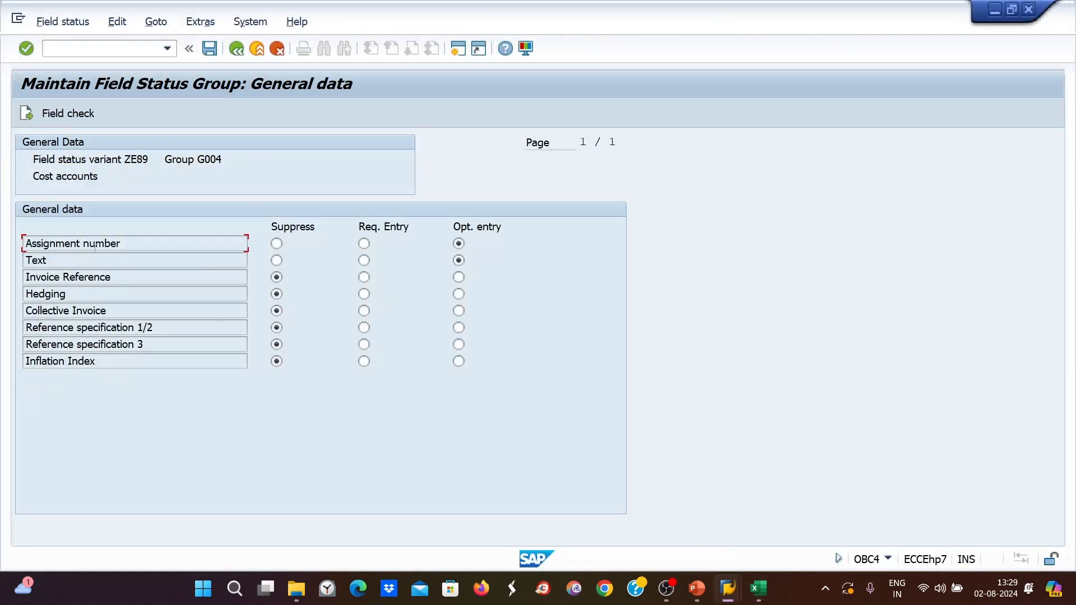
{"action": "key", "text": "F3"}
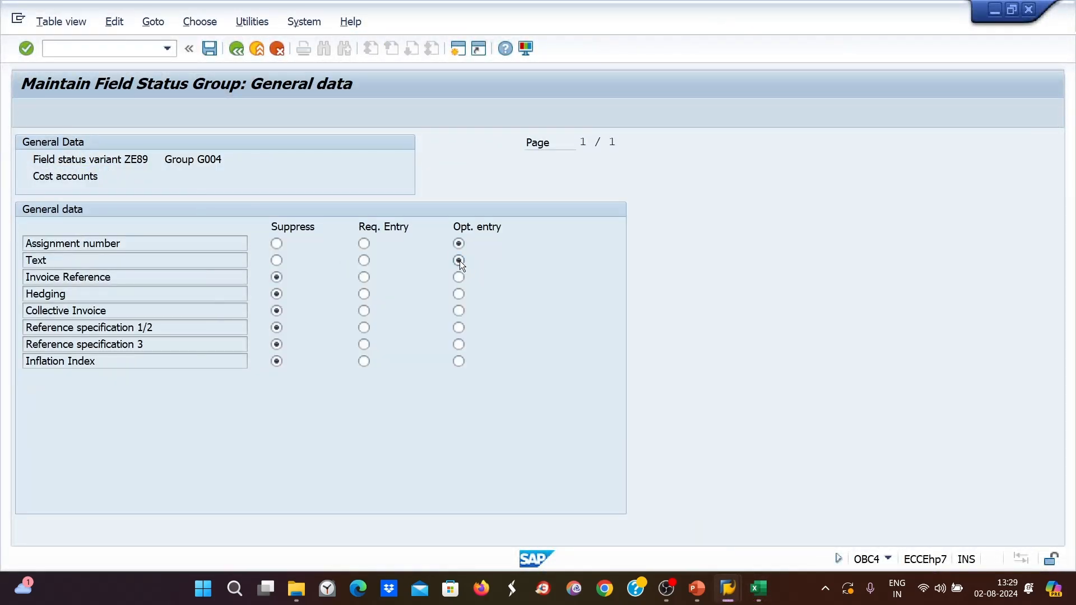
{"action": "key", "text": "ctrl+s"}
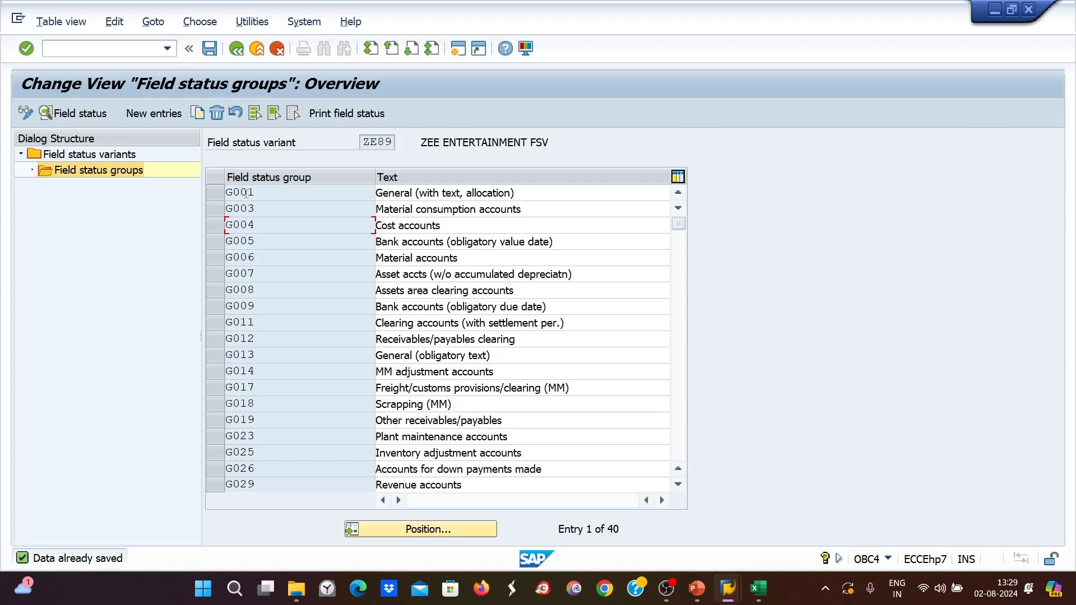
Set the Text field in the General data of group G001 to optional entry and save.
{"action": "double_click", "coordinate": [399, 193]}
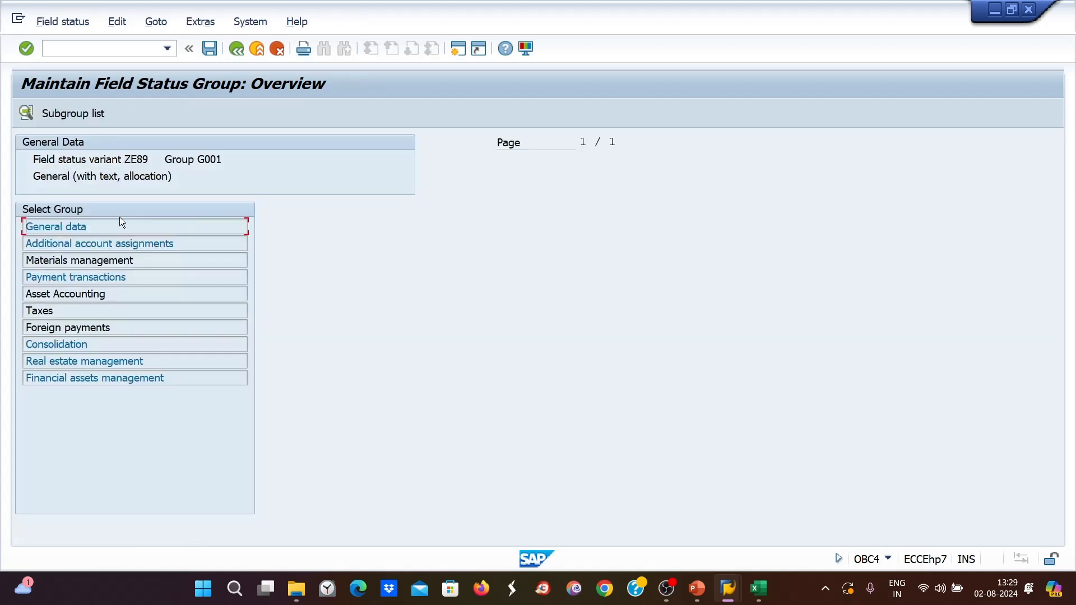
{"action": "double_click", "coordinate": [57, 228]}
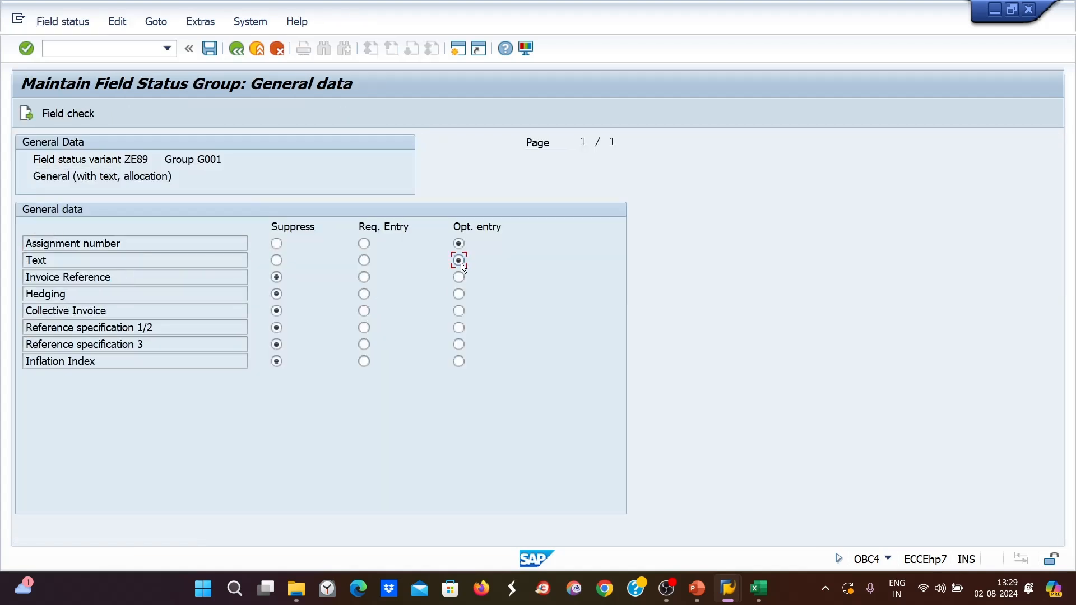
{"action": "key", "text": "ctrl+s"}
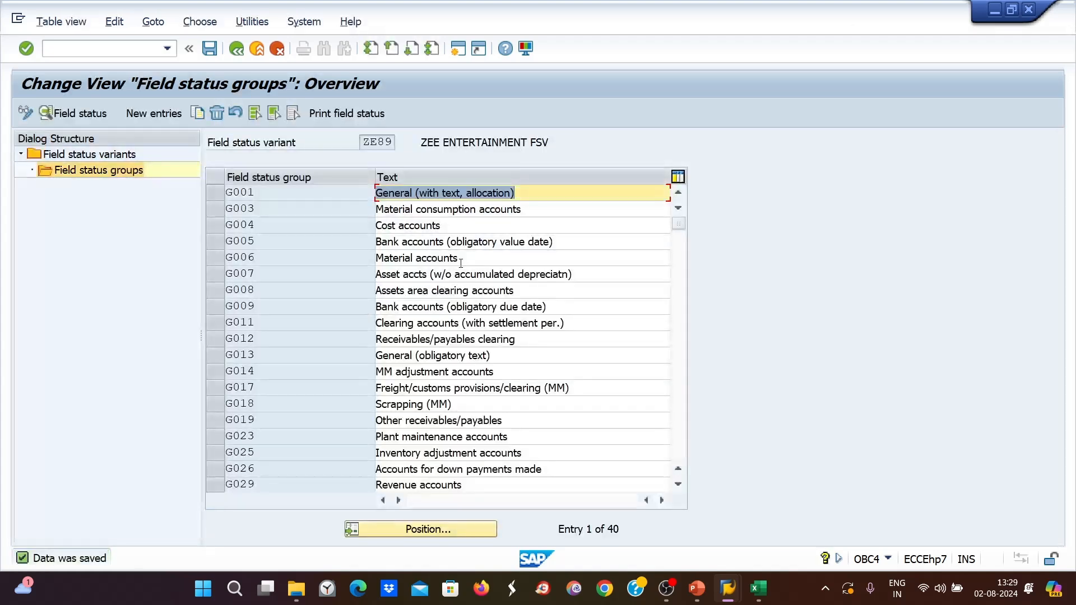
Set the Text field in the General data of group G003 to optional entry and save.
{"action": "double_click", "coordinate": [448, 211]}
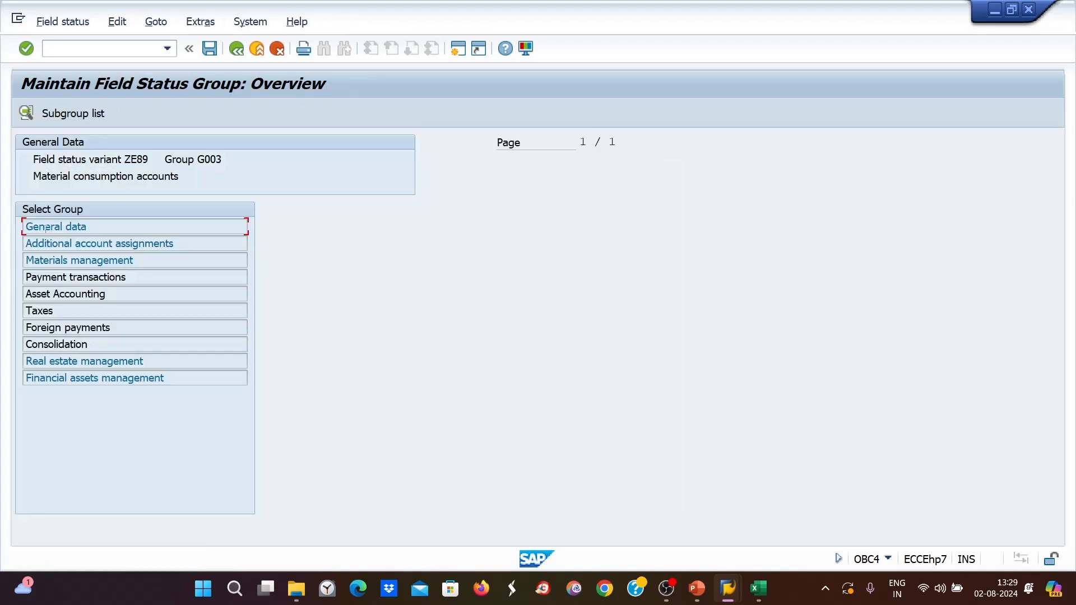
{"action": "double_click", "coordinate": [46, 227]}
{"action": "left_click", "coordinate": [460, 260]}
{"action": "key", "text": "ctrl+s"}
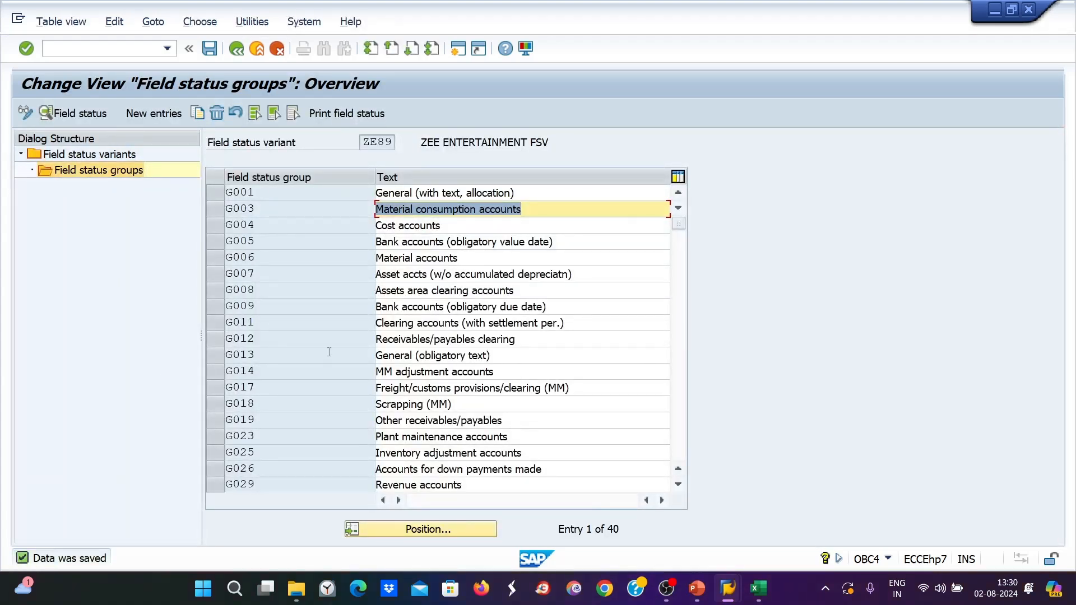
Review in the Excel workbook how the G/L accounts map to field status groups and their Text settings.
{"action": "key", "text": "alt+Tab"}
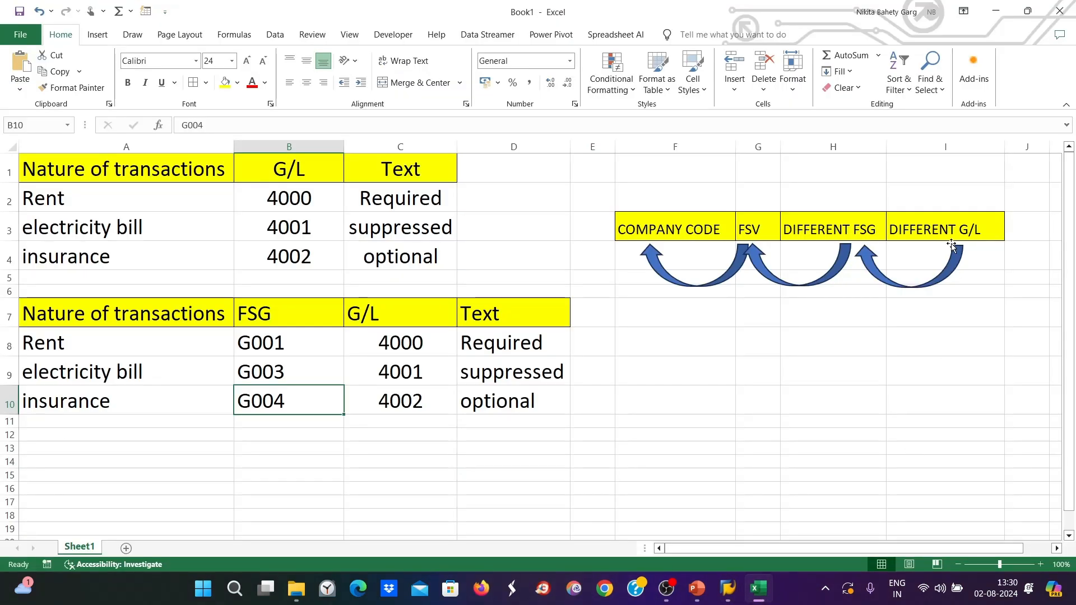
{"action": "left_click_drag", "start_coordinate": [387, 343], "coordinate": [392, 403]}
{"action": "left_click", "coordinate": [846, 228]}
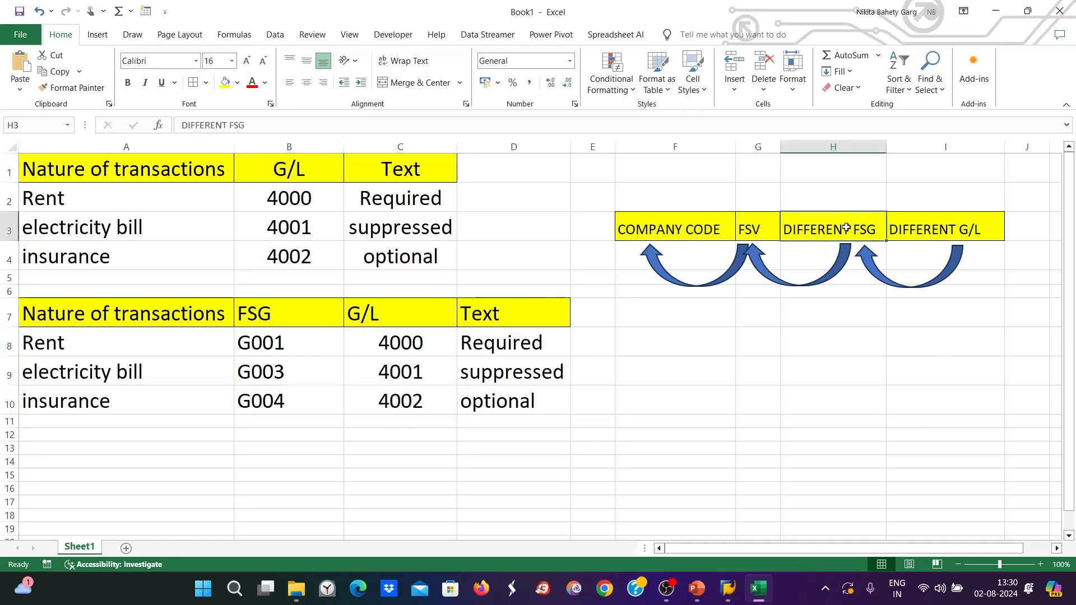
{"action": "left_click", "coordinate": [756, 597]}
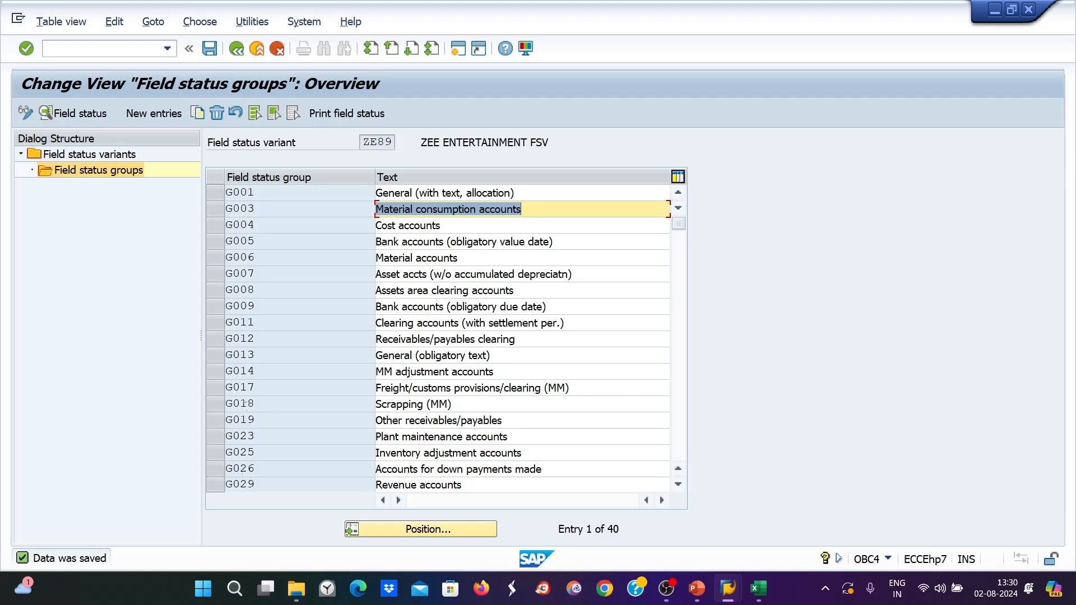
{"action": "left_click", "coordinate": [758, 588]}
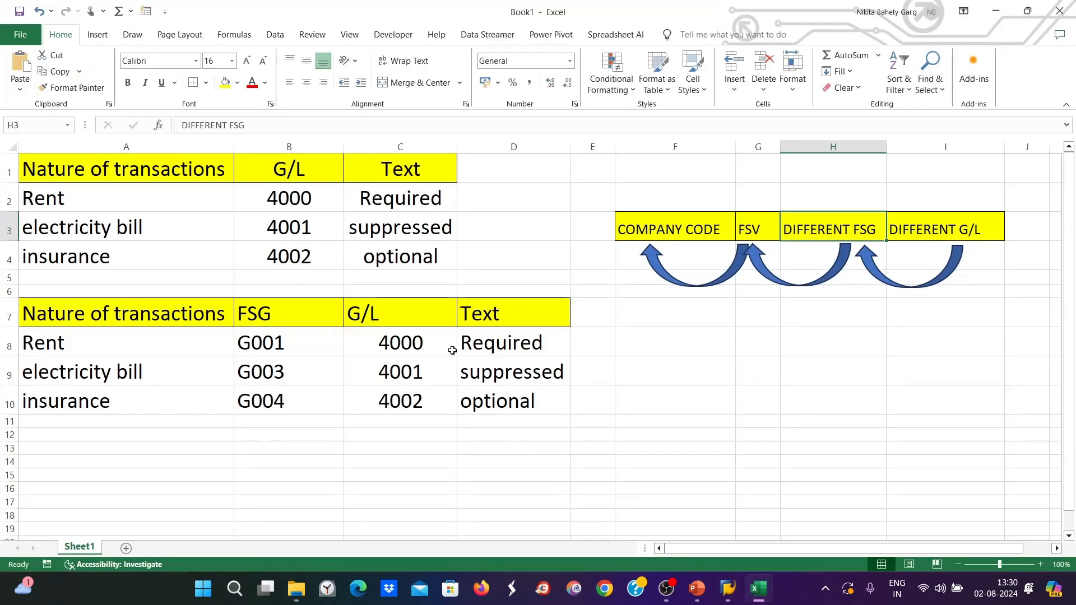
{"action": "left_click_drag", "start_coordinate": [453, 350], "coordinate": [428, 412]}
{"action": "left_click_drag", "start_coordinate": [308, 355], "coordinate": [272, 412]}
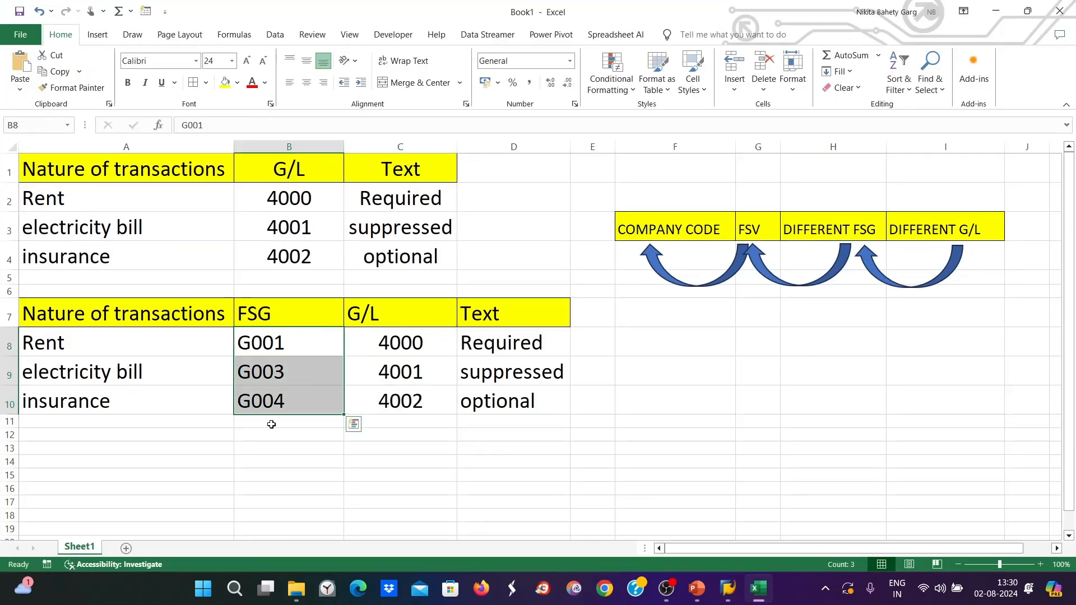
{"action": "left_click", "coordinate": [488, 347]}
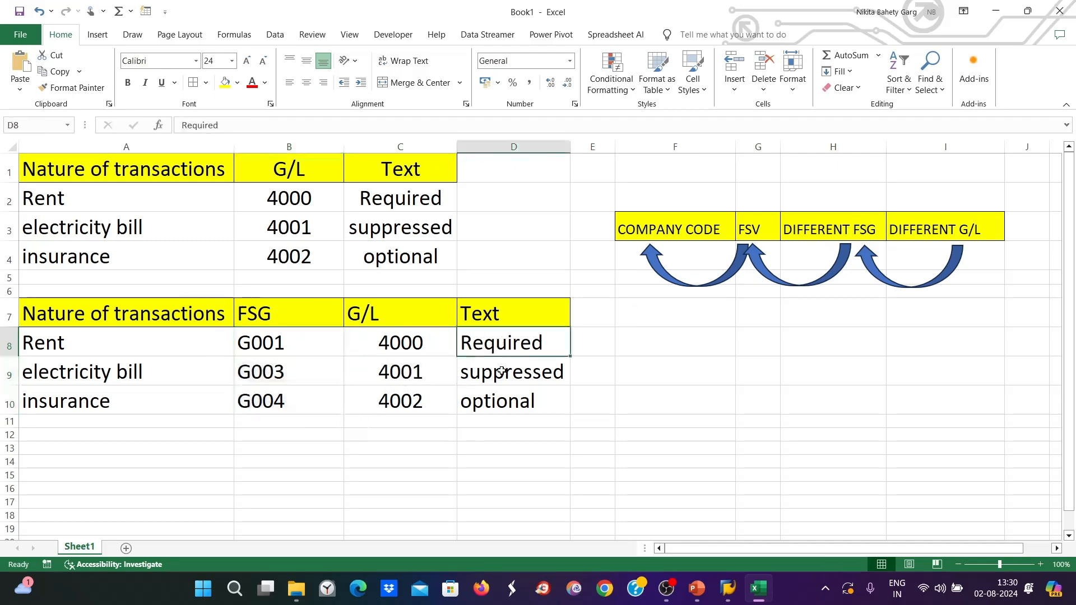
{"action": "left_click", "coordinate": [502, 371]}
Switch to the SAP field status groups overview and examine which field status variant the groups belong to.
{"action": "mouse_move", "coordinate": [728, 588]}
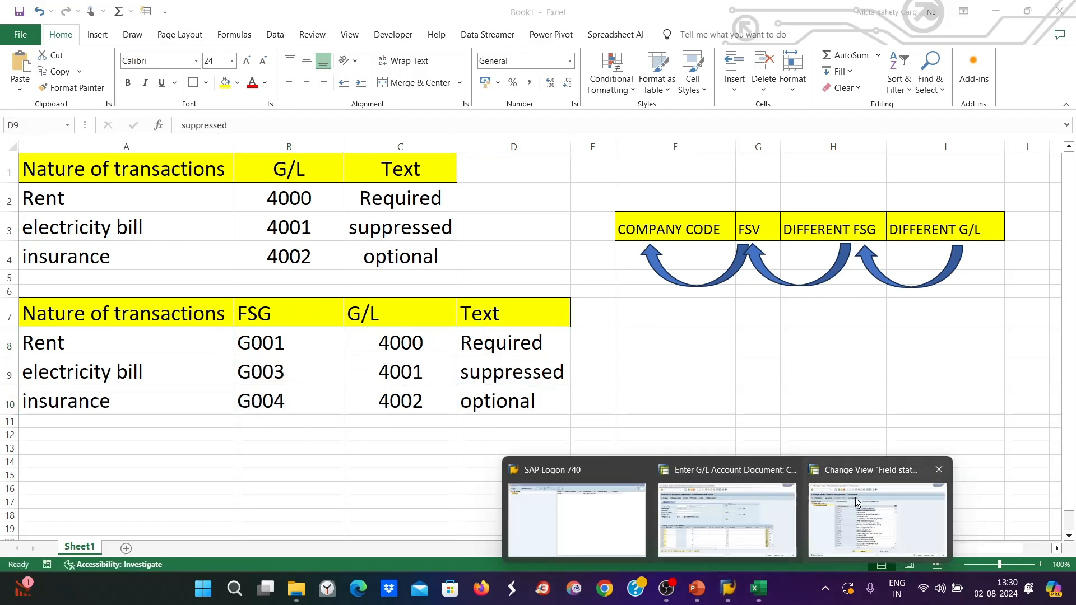
{"action": "left_click", "coordinate": [855, 497]}
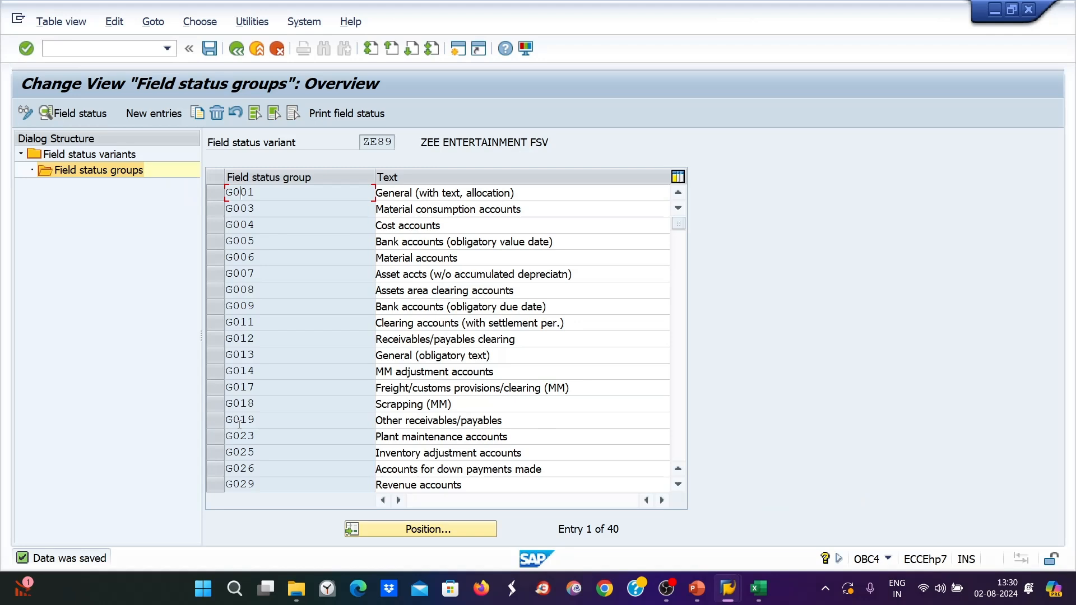
{"action": "left_click_drag", "start_coordinate": [363, 142], "coordinate": [402, 146]}
{"action": "left_click", "coordinate": [249, 144]}
{"action": "left_click", "coordinate": [205, 132]}
{"action": "left_click", "coordinate": [244, 146]}
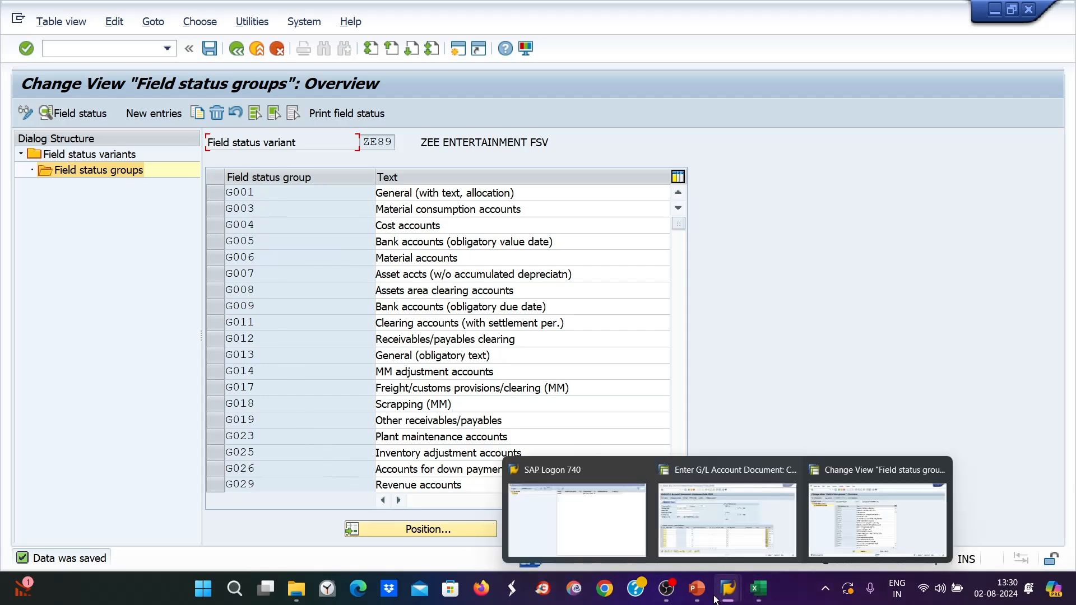
Switch to the PowerPoint slide on the field status variant and examine the transaction code for its assignment.
{"action": "left_click", "coordinate": [694, 592]}
{"action": "left_click", "coordinate": [729, 180]}
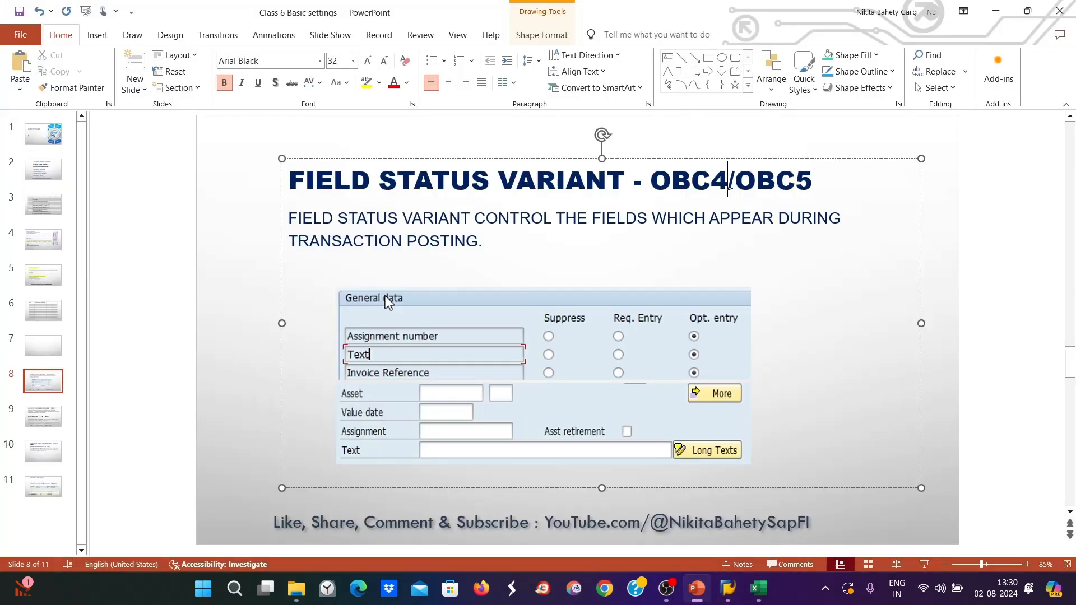
{"action": "left_click_drag", "start_coordinate": [652, 178], "coordinate": [807, 183]}
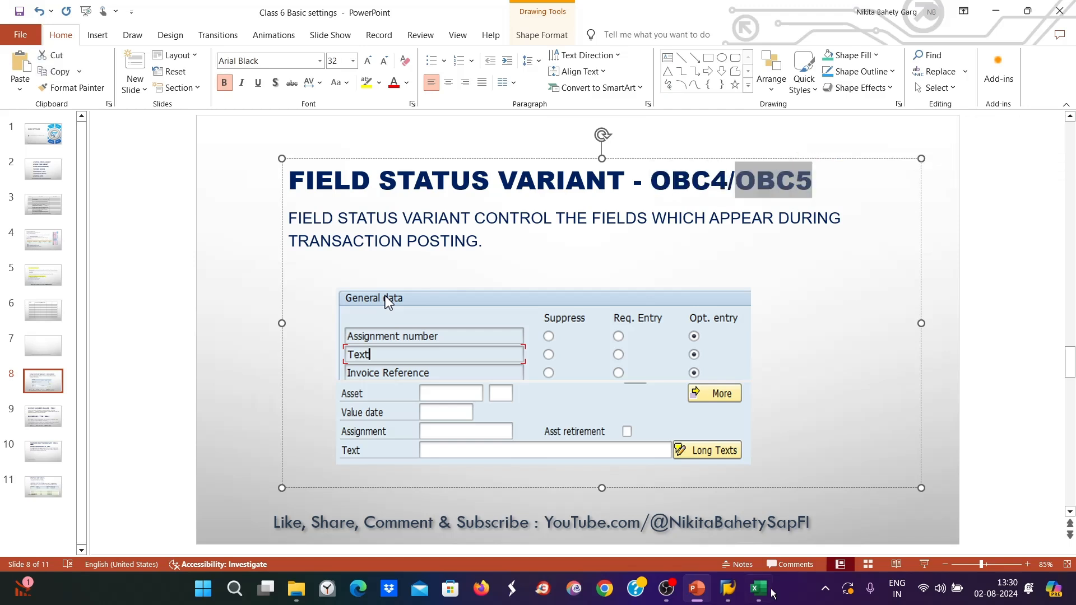
Switch to the SAP field status groups window and open transaction OBC5 in place of the current one.
{"action": "mouse_move", "coordinate": [728, 589]}
{"action": "left_click", "coordinate": [885, 505]}
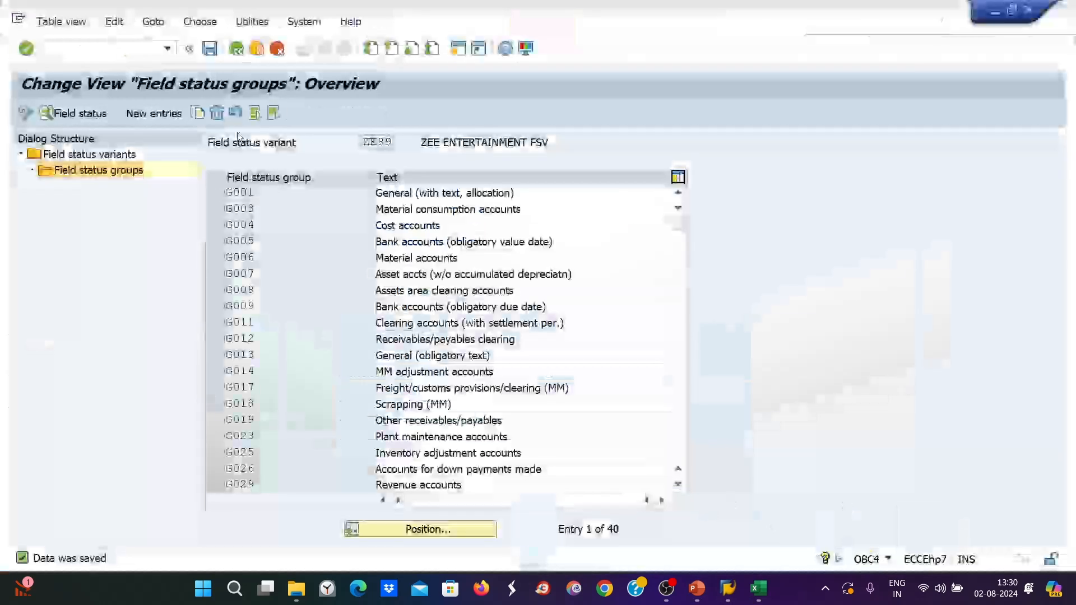
{"action": "left_click", "coordinate": [70, 45]}
{"action": "type", "text": "/NOBC5"}
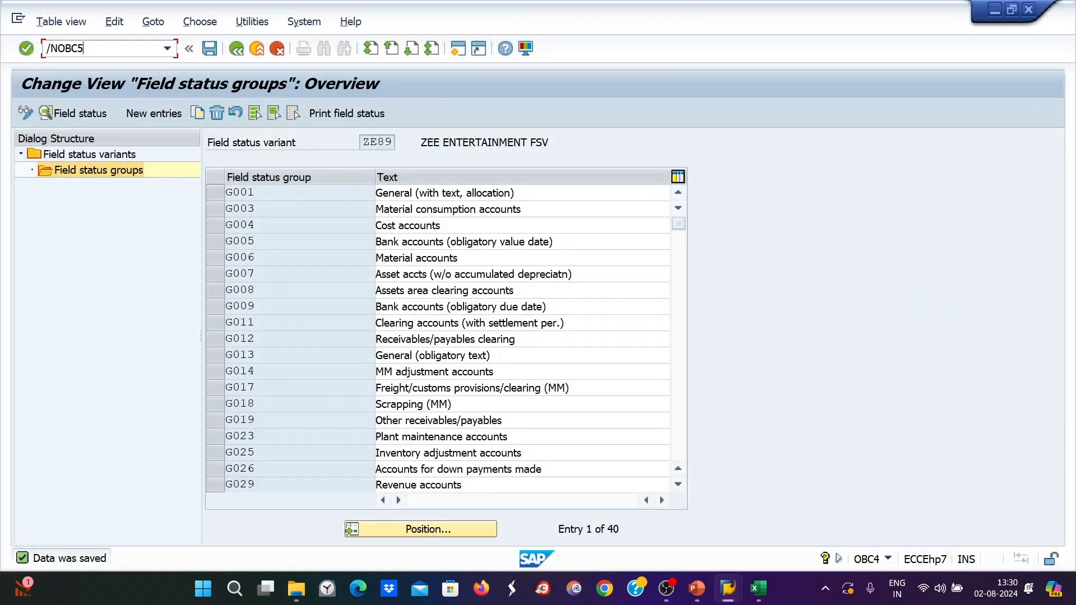
{"action": "key", "text": "Return"}
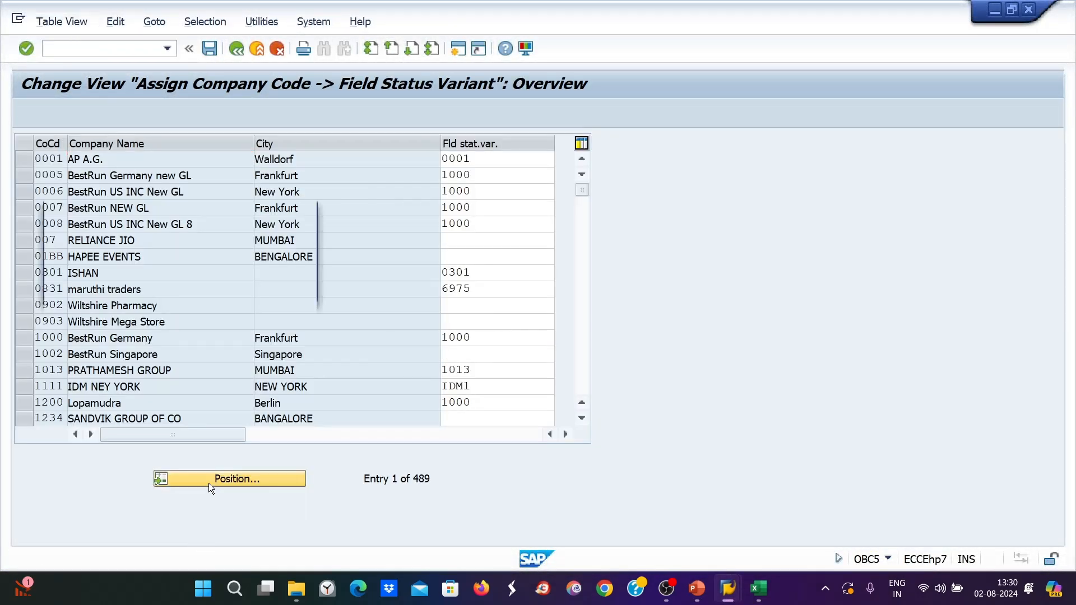
Assign field status variant ZE89 to company code ZE89 and save the assignment.
{"action": "left_click", "coordinate": [209, 480]}
{"action": "type", "text": "ZE89"}
{"action": "key", "text": "Return"}
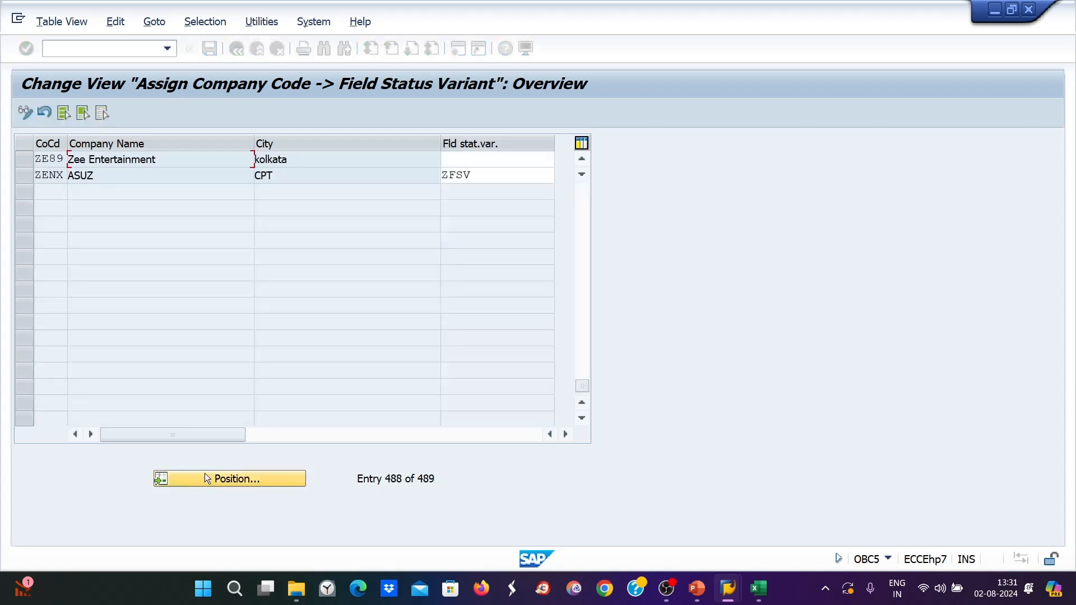
{"action": "left_click", "coordinate": [470, 158]}
{"action": "type", "text": "ZE89"}
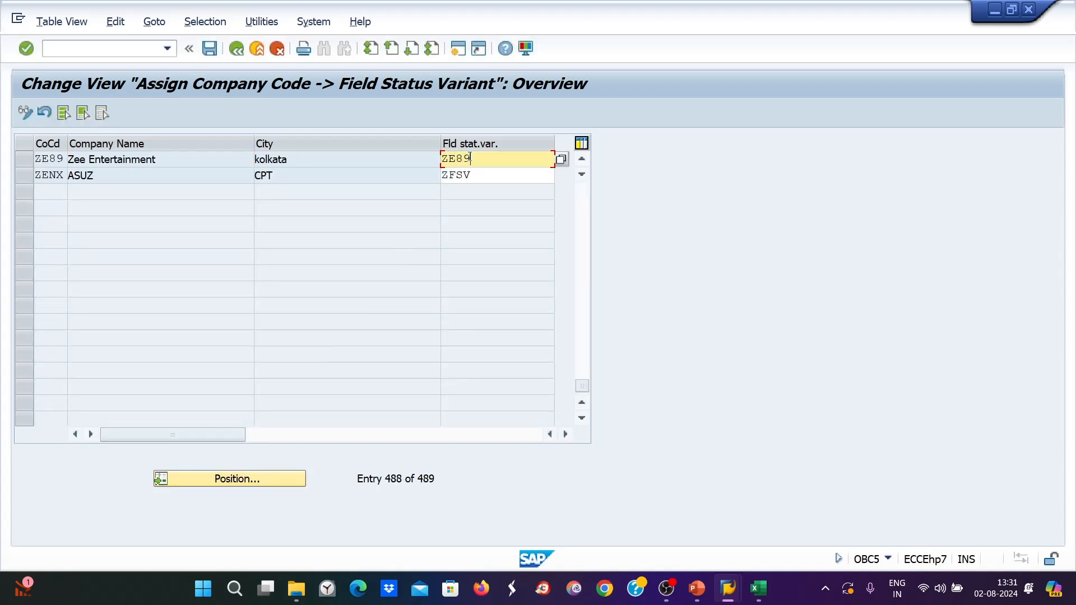
{"action": "key", "text": "ctrl+s"}
{"action": "key", "text": "Return"}
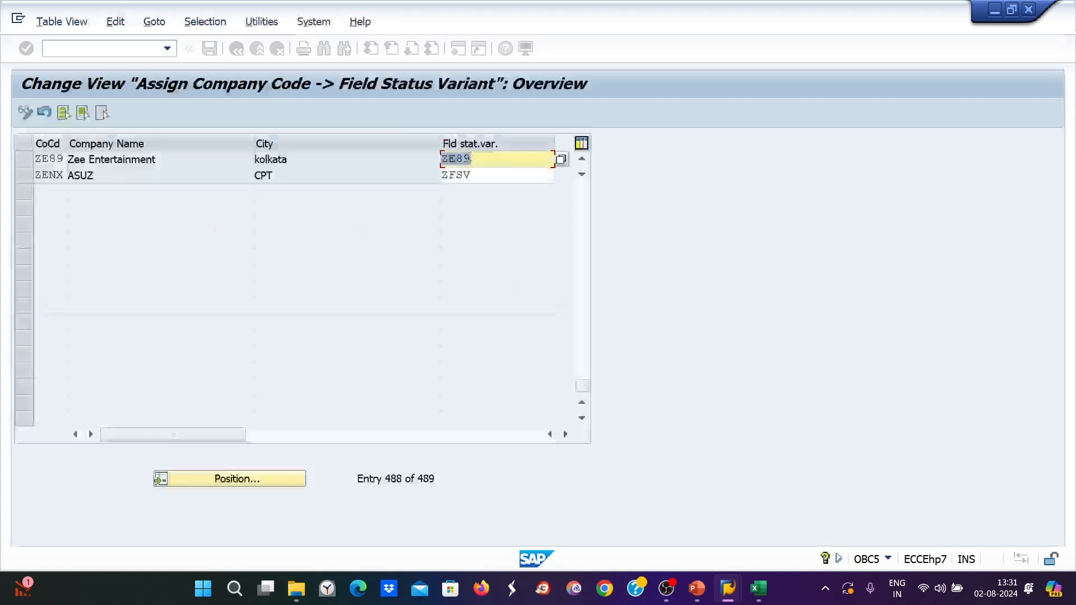
{"action": "mouse_move", "coordinate": [762, 598]}
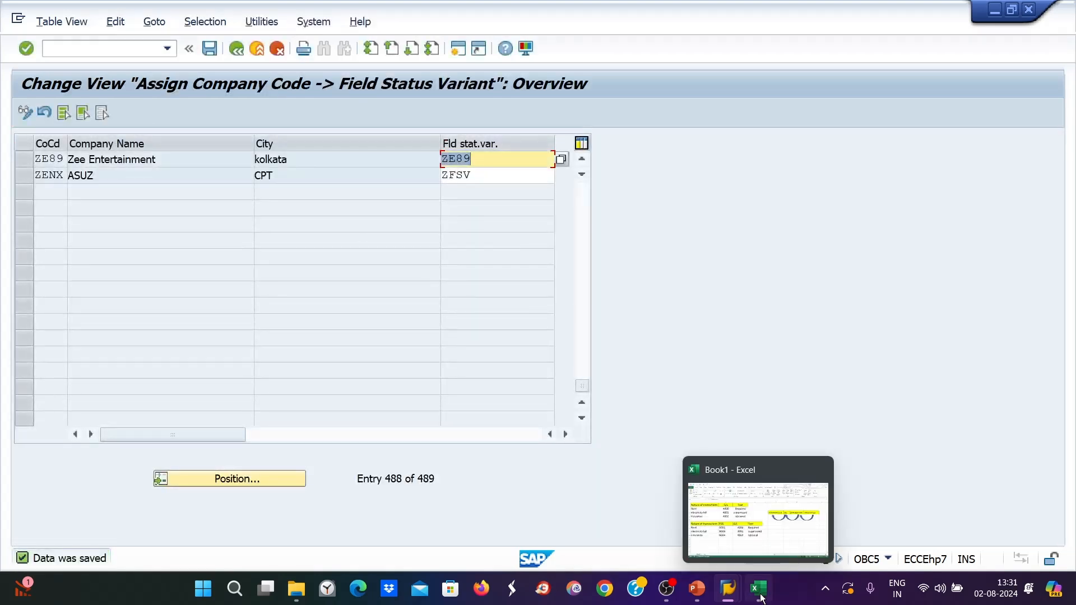
{"action": "left_click", "coordinate": [667, 600]}
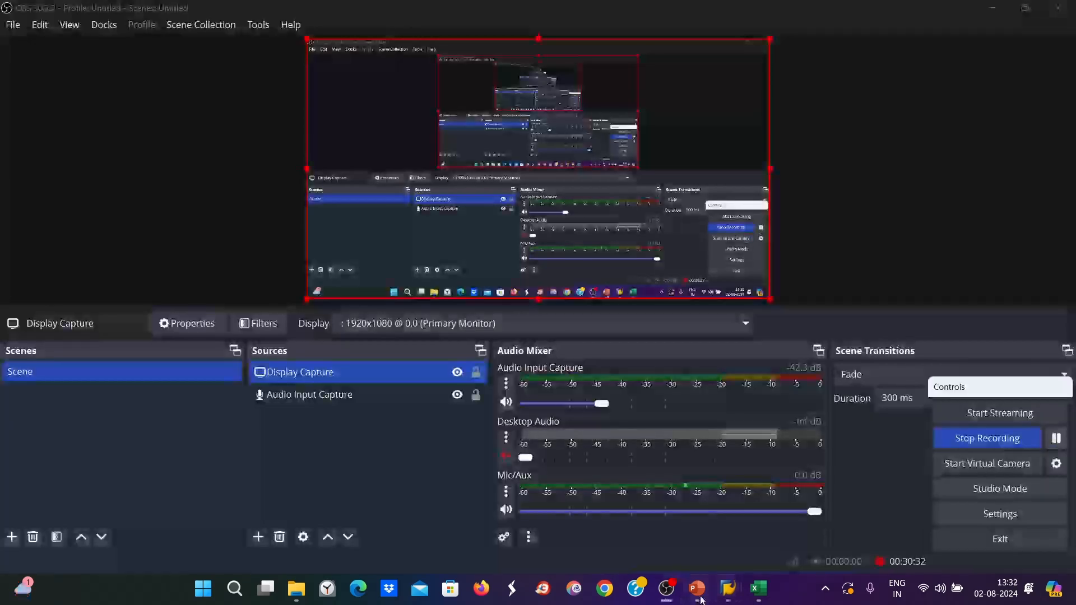
{"action": "left_click", "coordinate": [667, 600]}
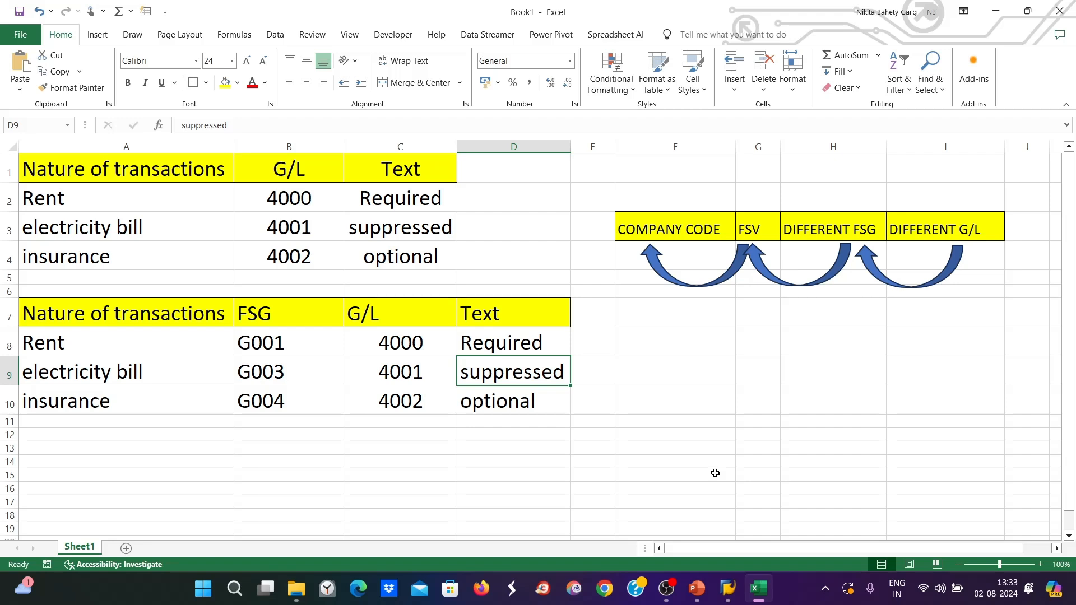
Review in the Excel workbook the field status groups and Text settings for rent, electricity bill and insurance.
{"action": "left_click", "coordinate": [653, 315]}
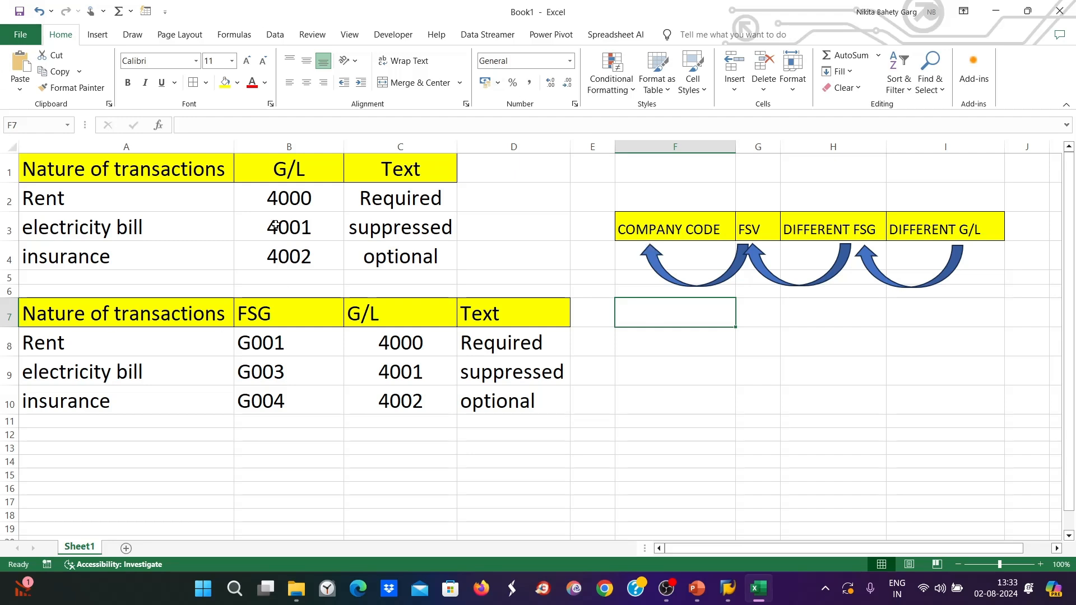
{"action": "left_click", "coordinate": [321, 348]}
{"action": "left_click", "coordinate": [305, 375]}
{"action": "left_click", "coordinate": [301, 395]}
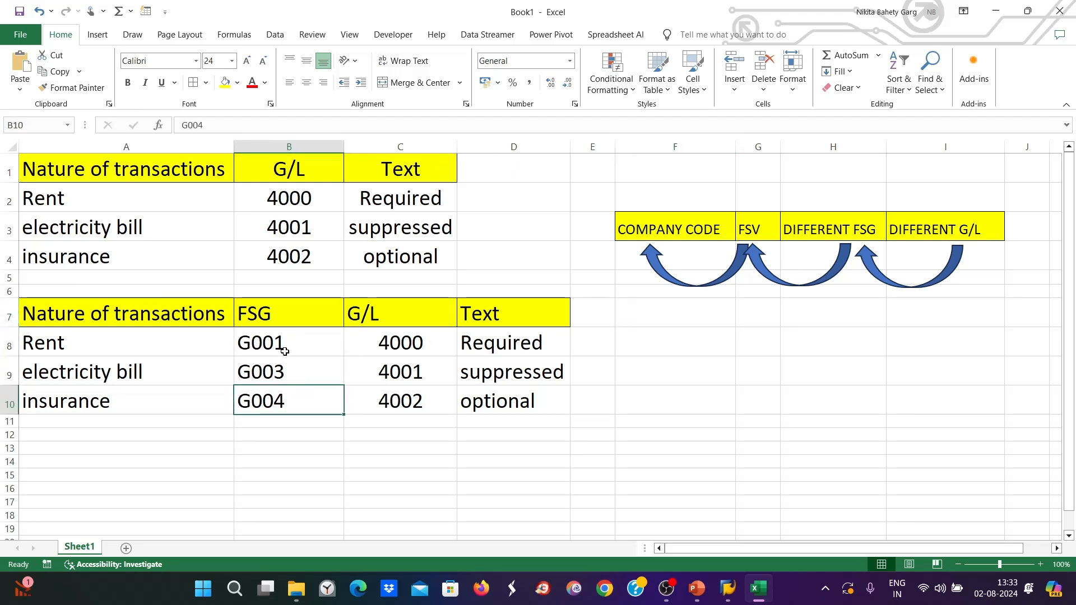
{"action": "left_click", "coordinate": [147, 350]}
{"action": "left_click", "coordinate": [503, 344]}
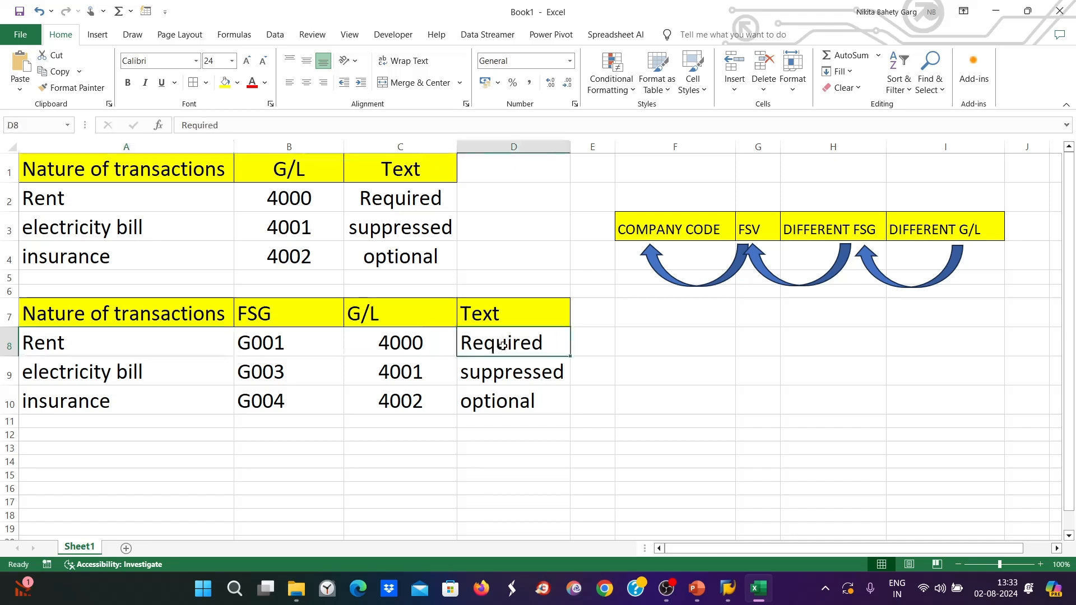
{"action": "left_click", "coordinate": [140, 370]}
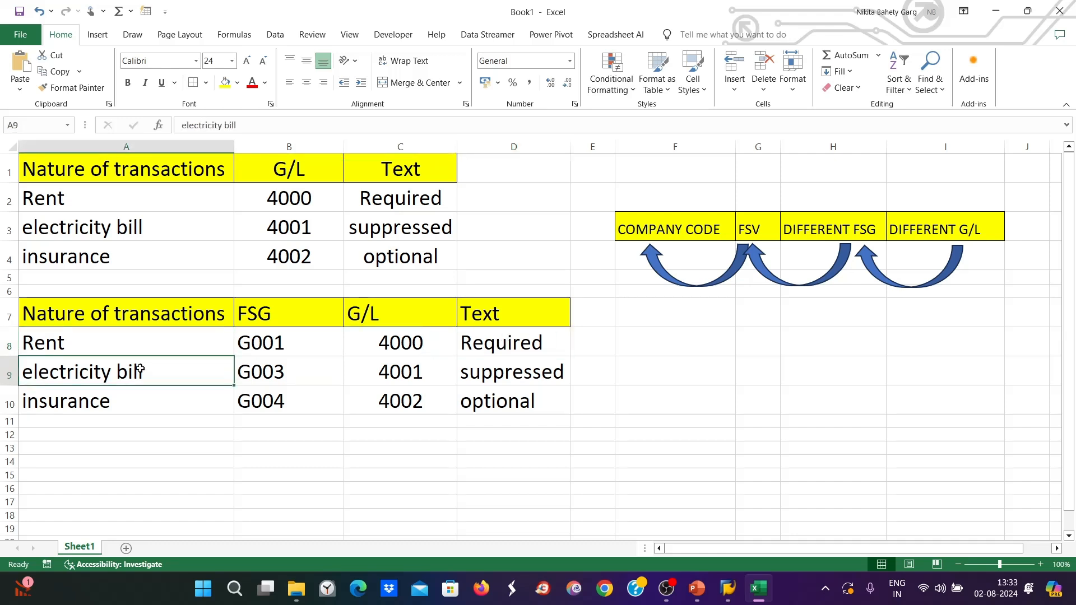
{"action": "left_click", "coordinate": [497, 376]}
{"action": "left_click", "coordinate": [130, 400]}
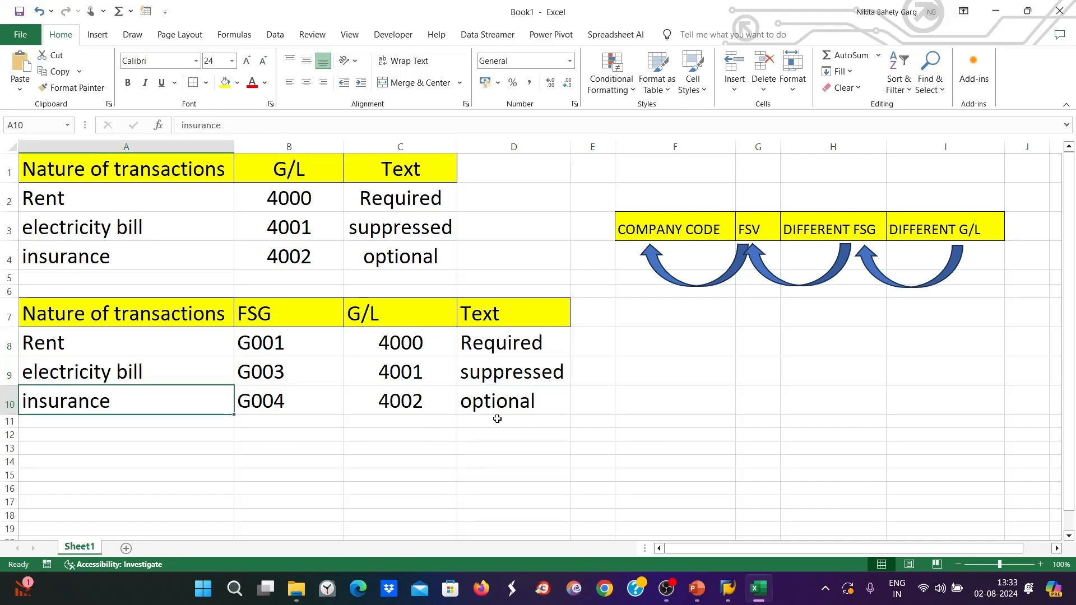
{"action": "left_click", "coordinate": [498, 409]}
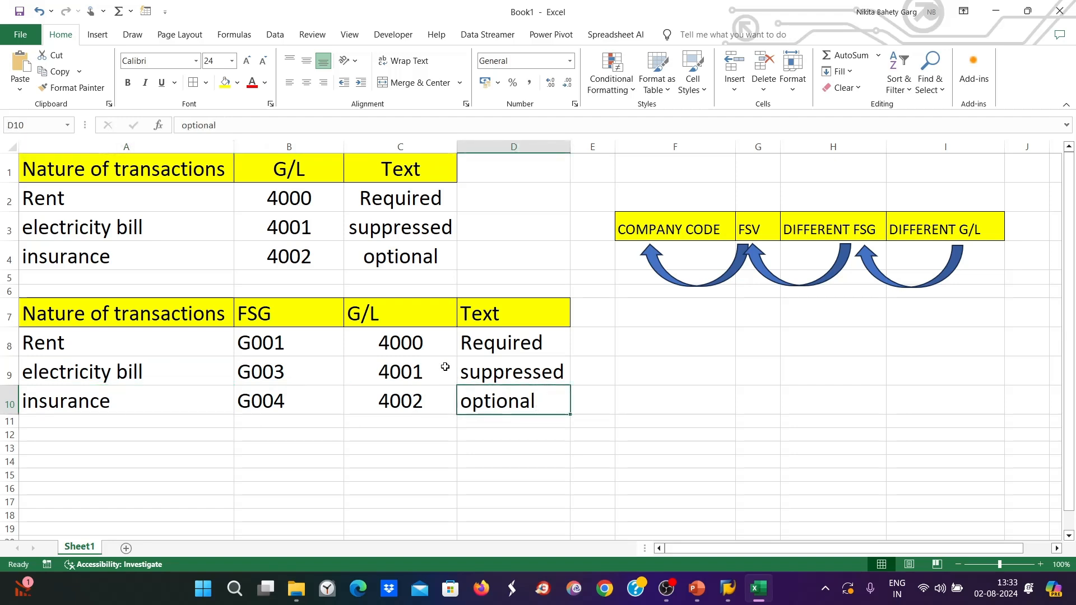
Compare G/L accounts 4000, 4001 and 4002 in the workbook with field status groups G001, G003 and G004.
{"action": "left_click", "coordinate": [402, 370]}
{"action": "left_click", "coordinate": [406, 400]}
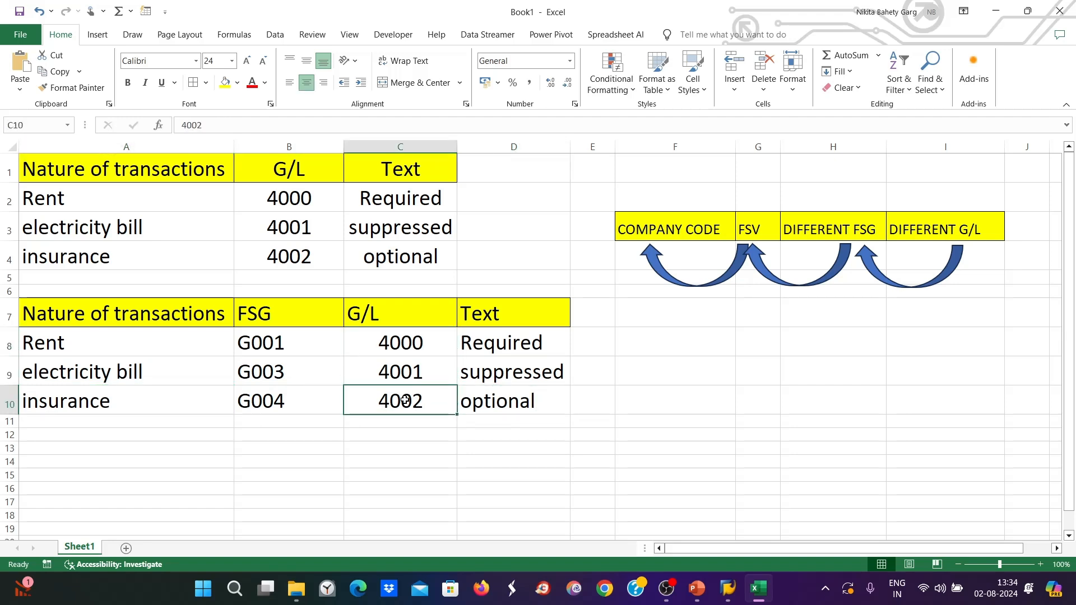
{"action": "left_click", "coordinate": [307, 347]}
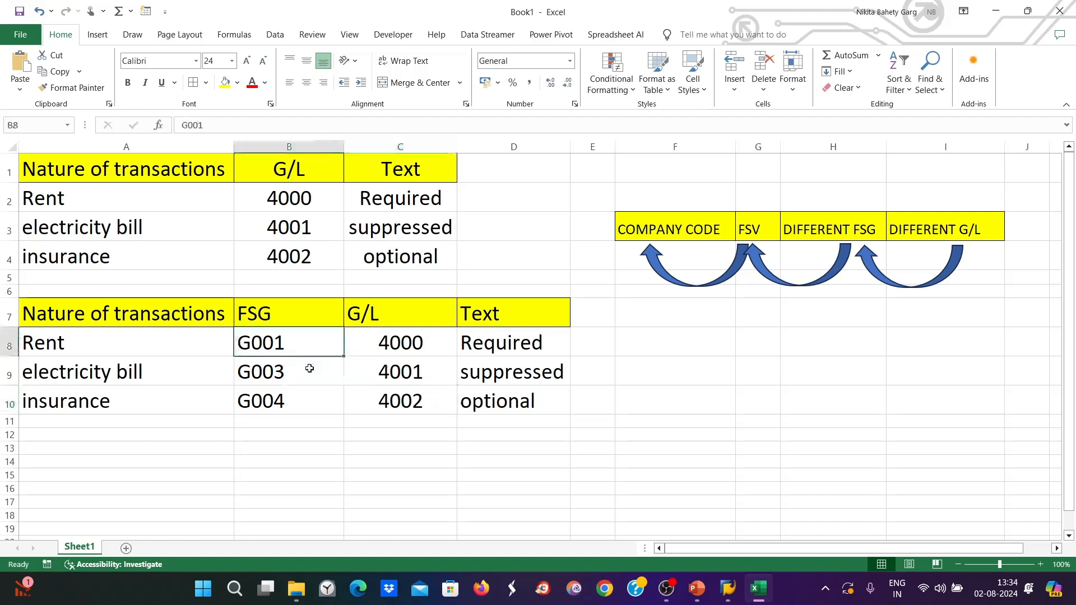
{"action": "left_click", "coordinate": [309, 370]}
{"action": "left_click", "coordinate": [312, 392]}
{"action": "left_click", "coordinate": [301, 353]}
{"action": "left_click", "coordinate": [300, 368]}
{"action": "left_click", "coordinate": [307, 405]}
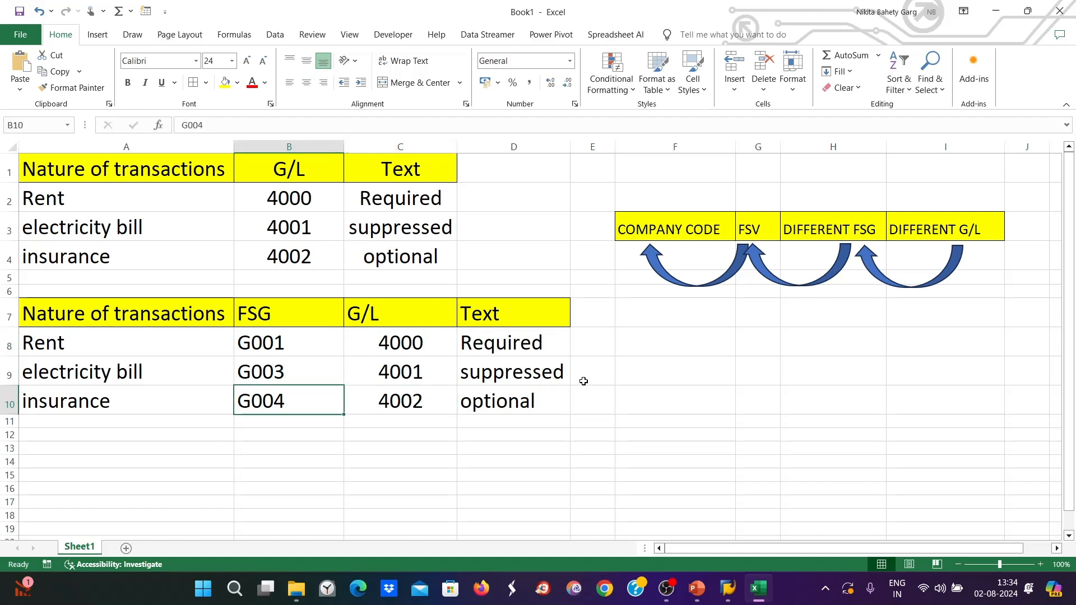
{"action": "left_click", "coordinate": [443, 228]}
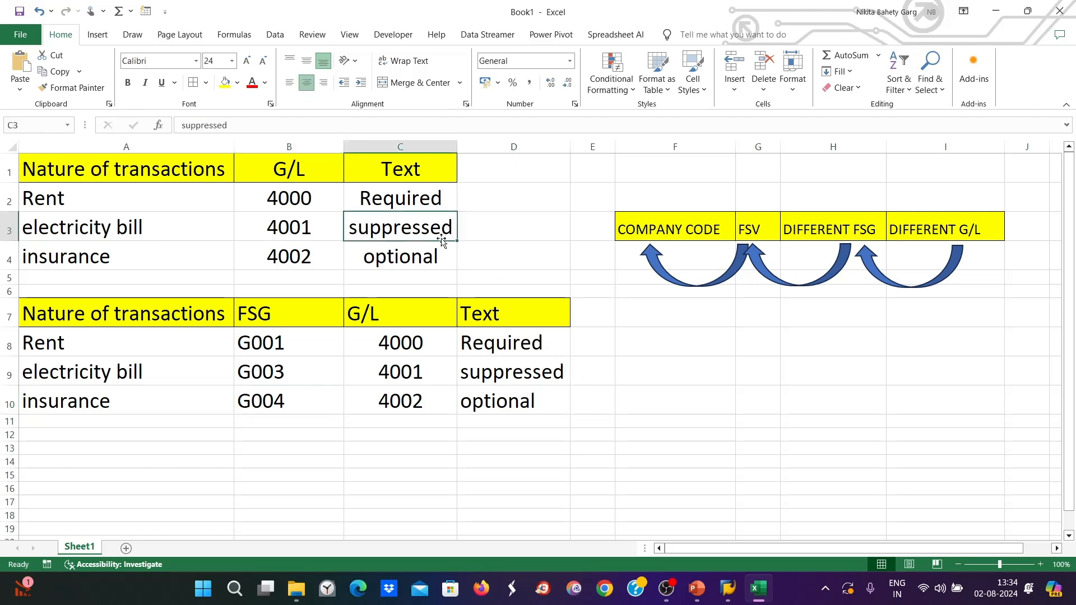
{"action": "left_click", "coordinate": [436, 257]}
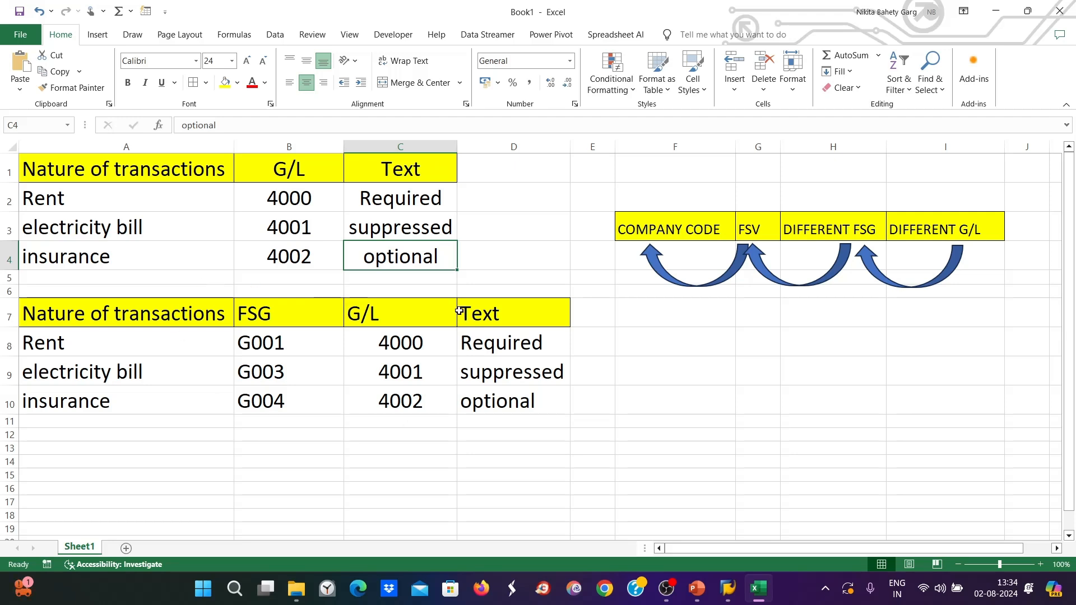
{"action": "left_click", "coordinate": [423, 338]}
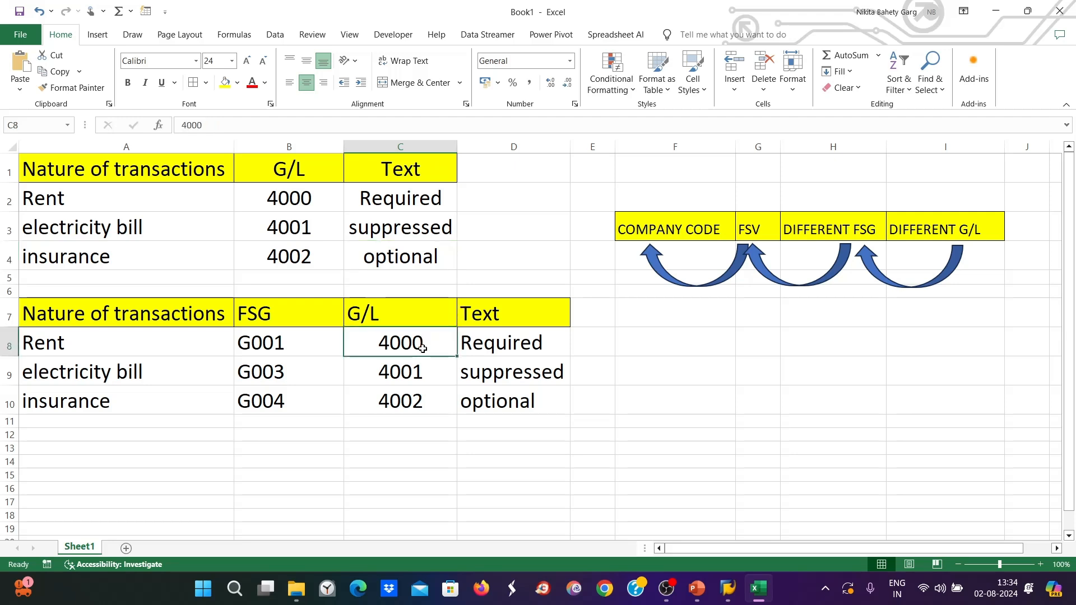
{"action": "left_click", "coordinate": [285, 346]}
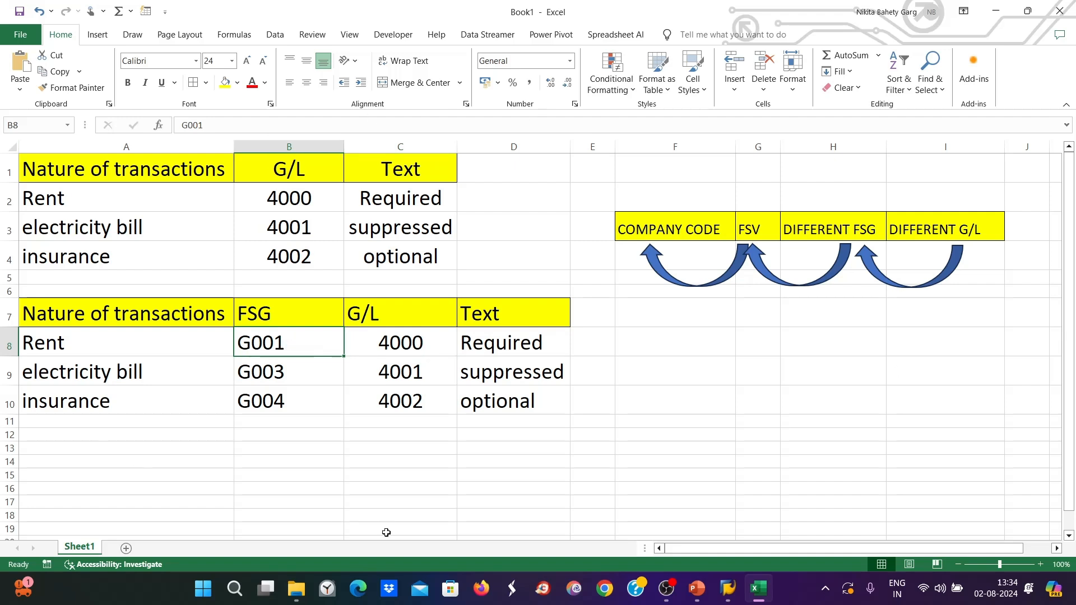
Examine the SAP G/L account document entry screen alongside field status groups G003 and G004 in the Excel workbook.
{"action": "mouse_move", "coordinate": [727, 587]}
{"action": "left_click", "coordinate": [735, 521]}
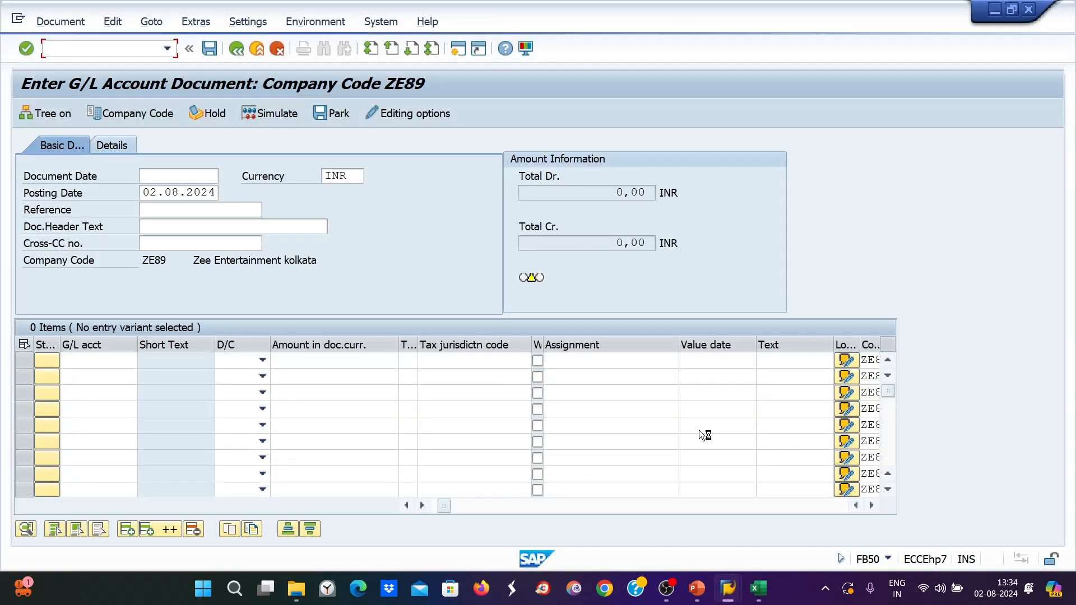
{"action": "left_click", "coordinate": [762, 597]}
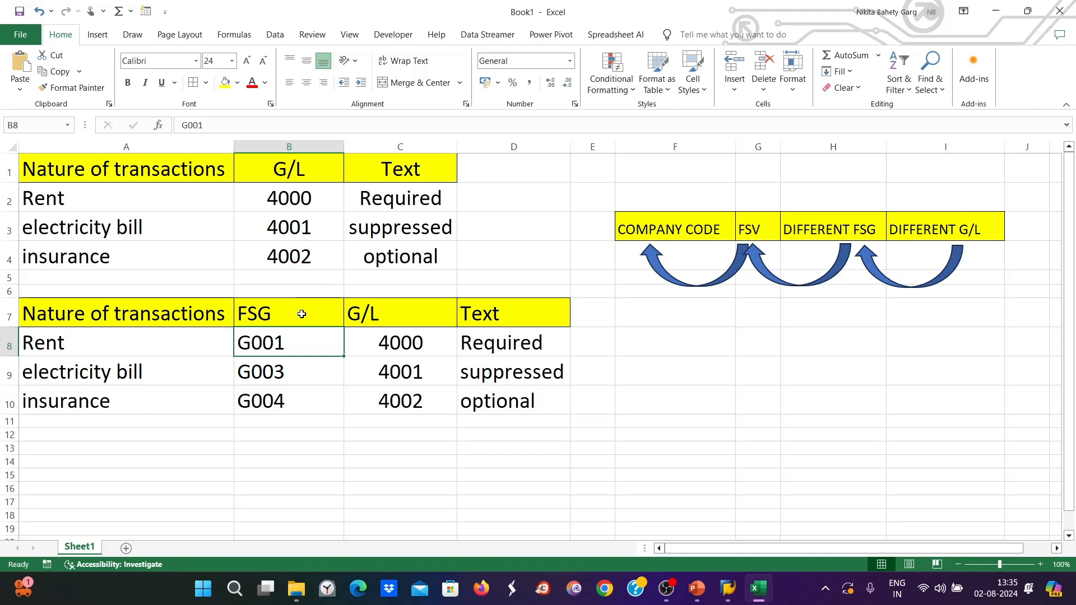
{"action": "left_click", "coordinate": [270, 375]}
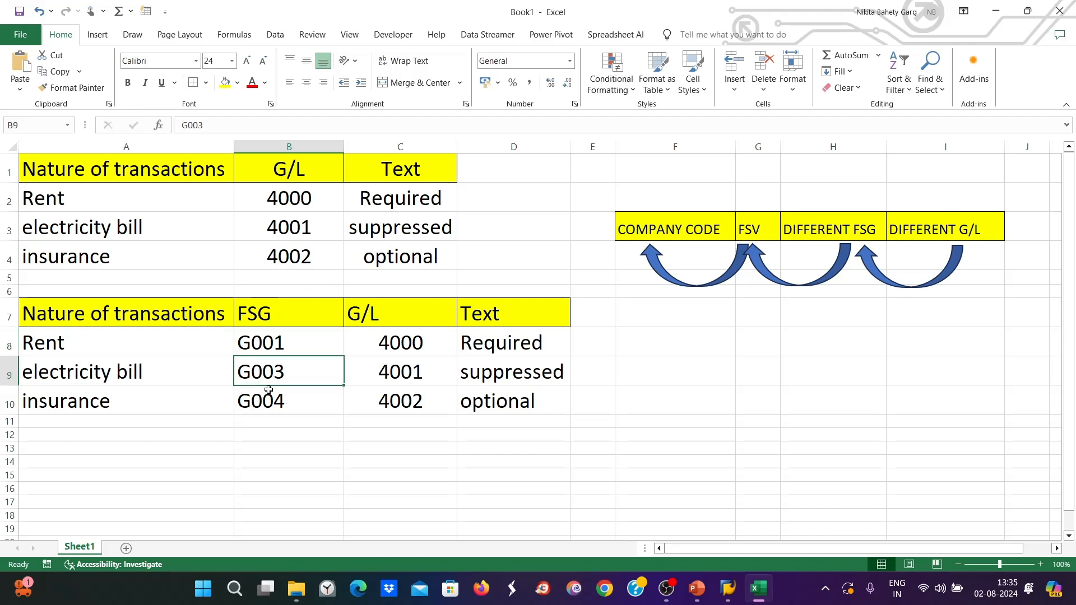
{"action": "left_click", "coordinate": [262, 392]}
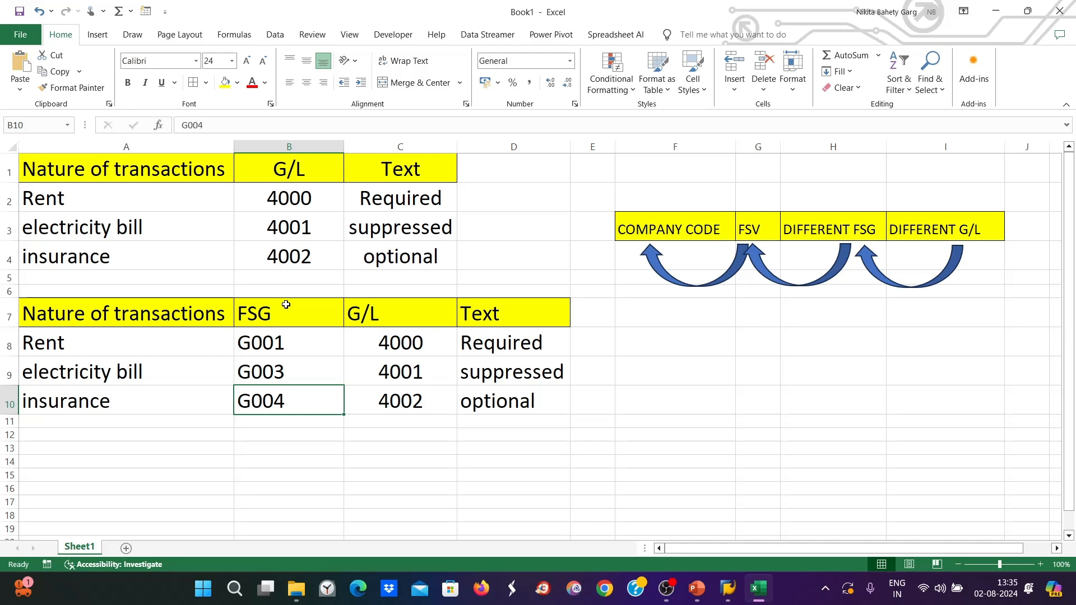
{"action": "left_click", "coordinate": [760, 584]}
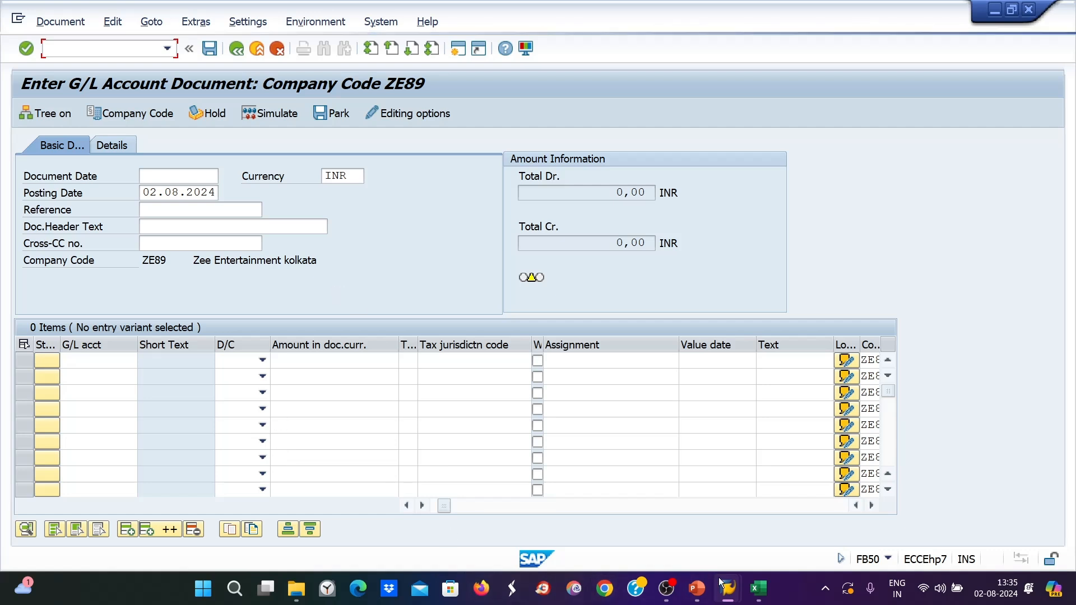
Switch to the PowerPoint presentation and view the slides on number ranges, document types and the field status variant.
{"action": "mouse_move", "coordinate": [721, 586]}
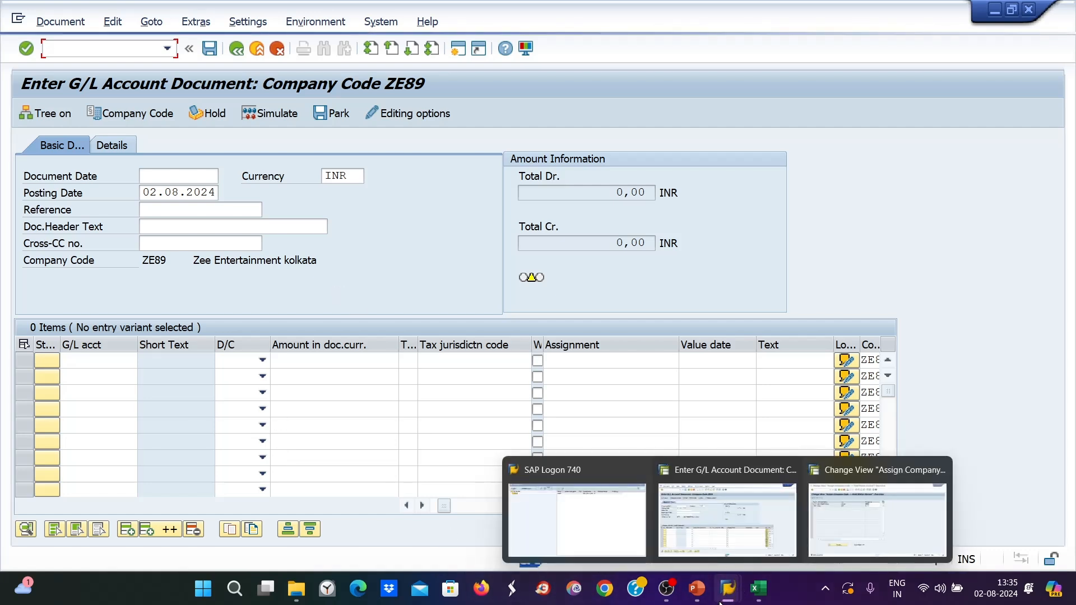
{"action": "left_click", "coordinate": [697, 588]}
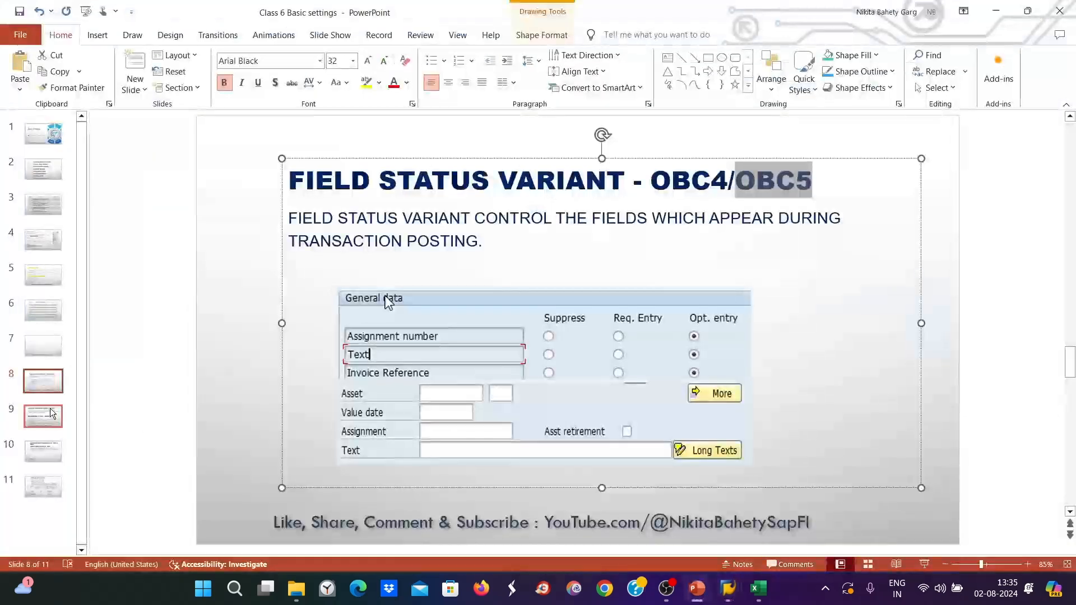
{"action": "left_click", "coordinate": [44, 414]}
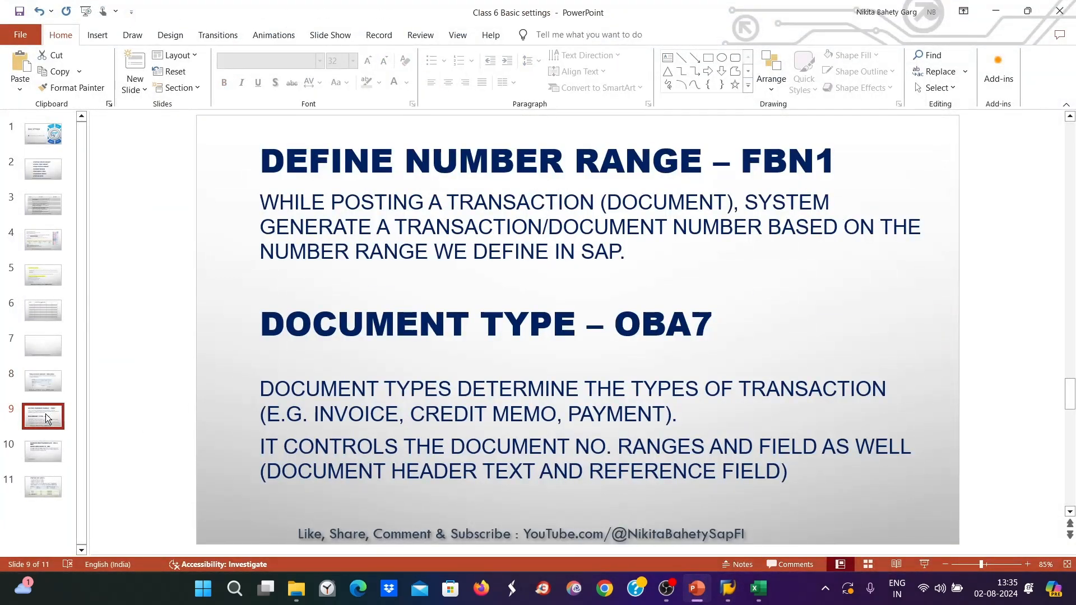
{"action": "left_click", "coordinate": [46, 383]}
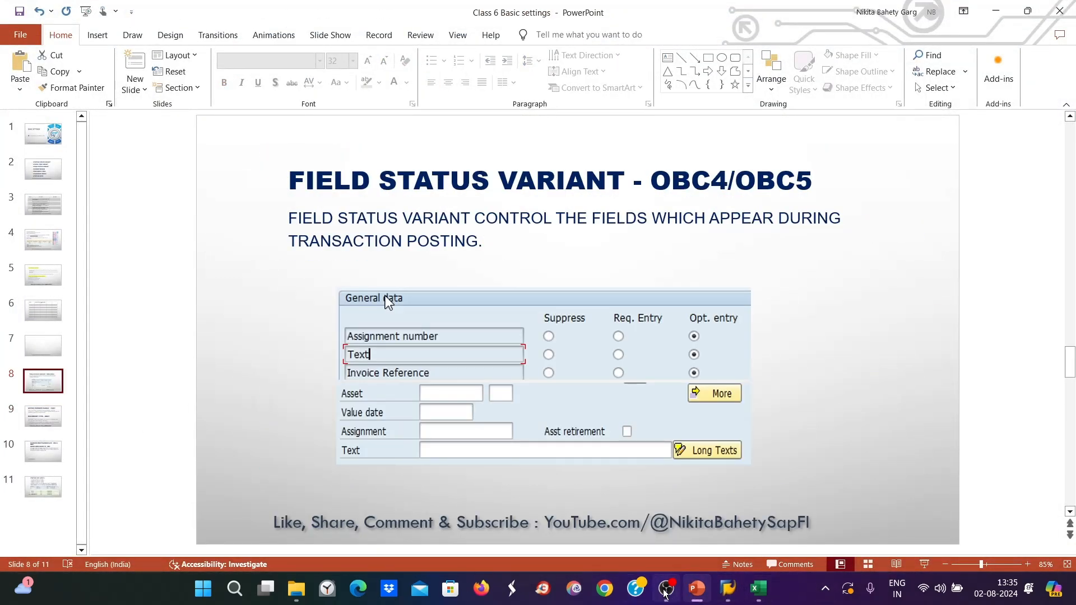
{"action": "mouse_move", "coordinate": [665, 593]}
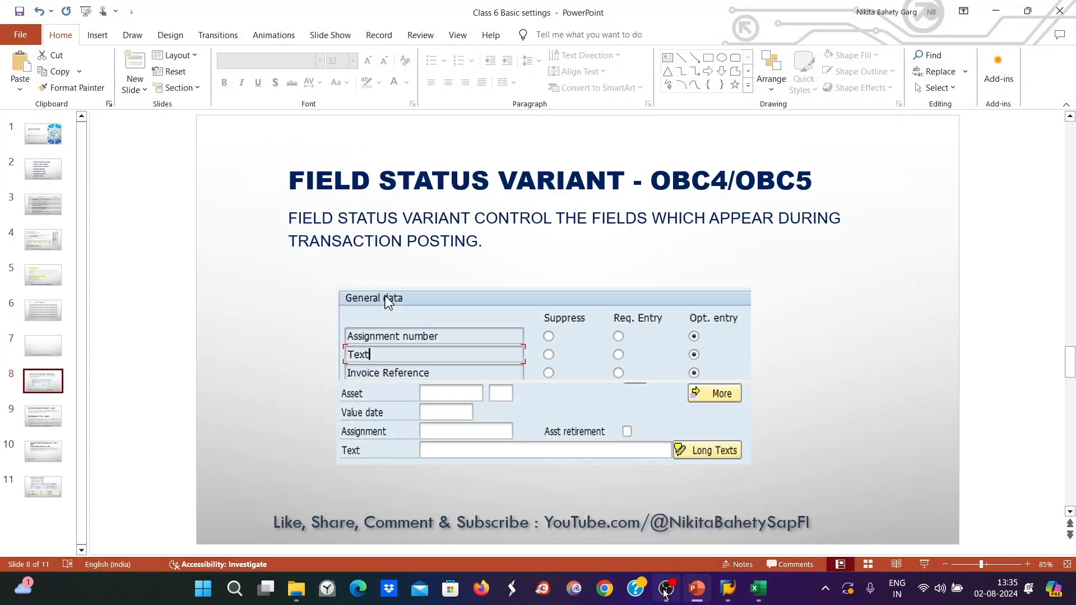